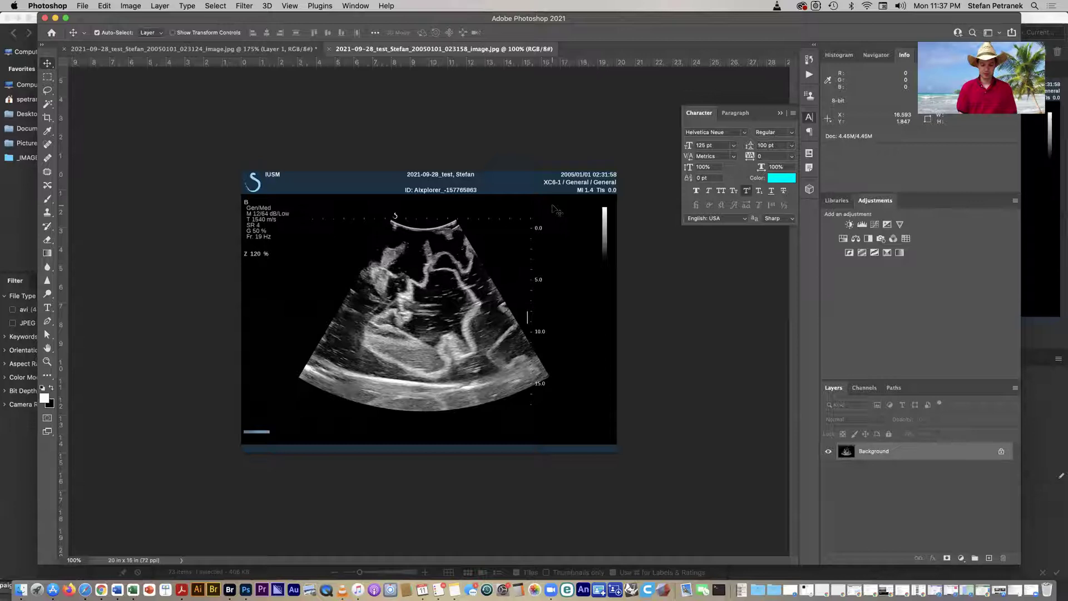
# In the Image Size settings, turn off resampling and set the resolution to 200 pixels/inch.
pyautogui.click(781, 115)
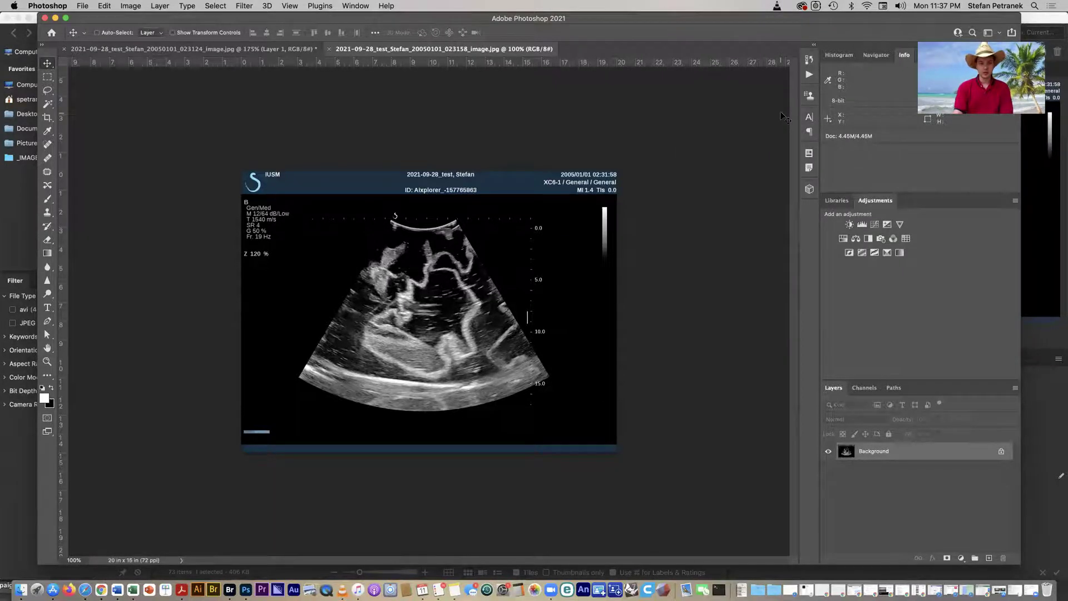
pyautogui.click(130, 6)
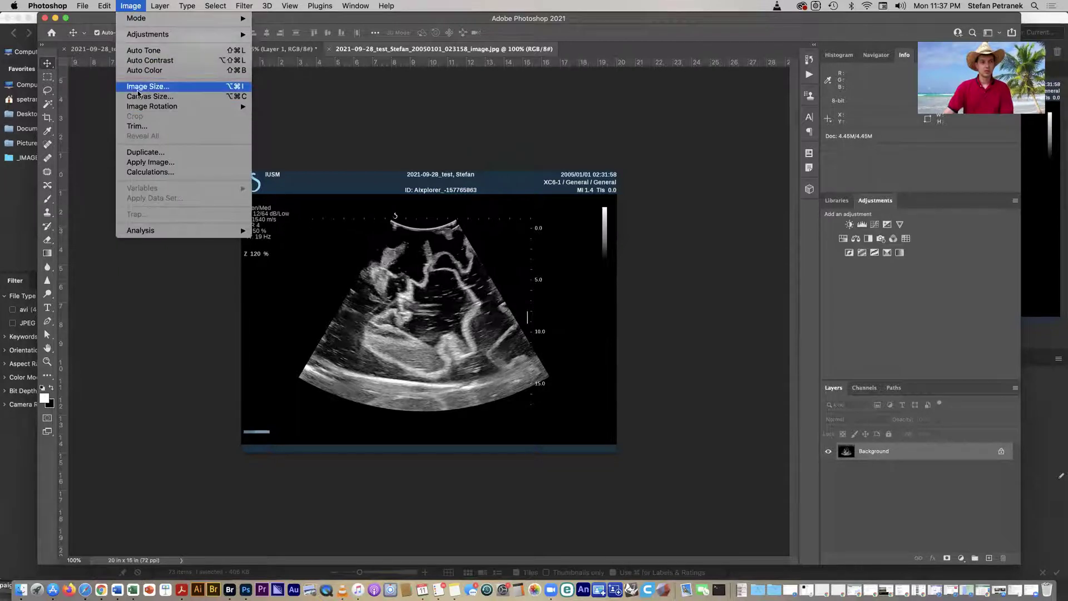
pyautogui.click(498, 267)
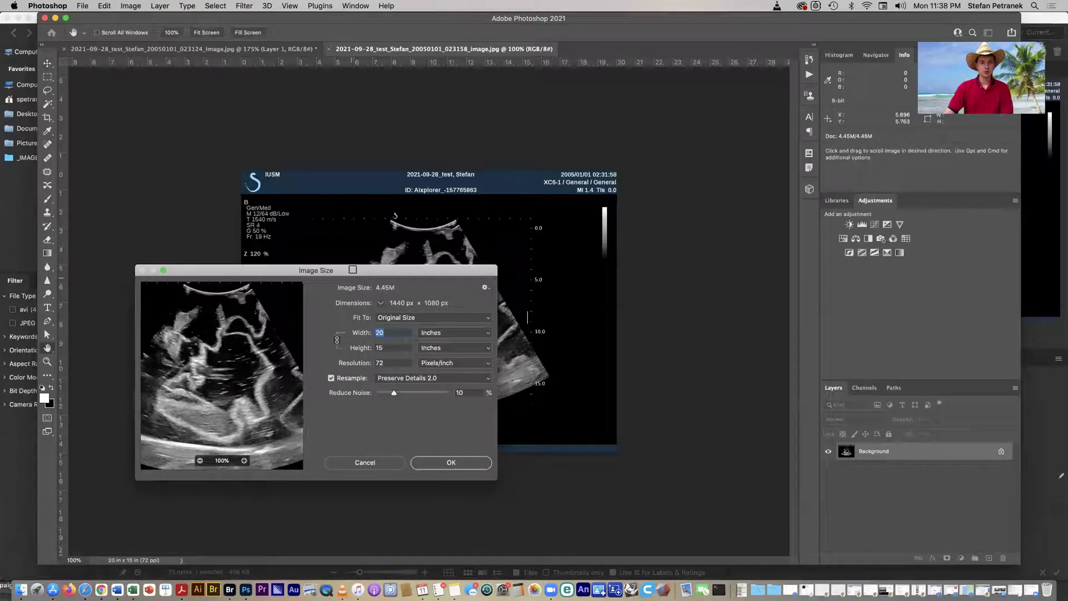
pyautogui.moveTo(357, 268); pyautogui.dragTo(471, 141)
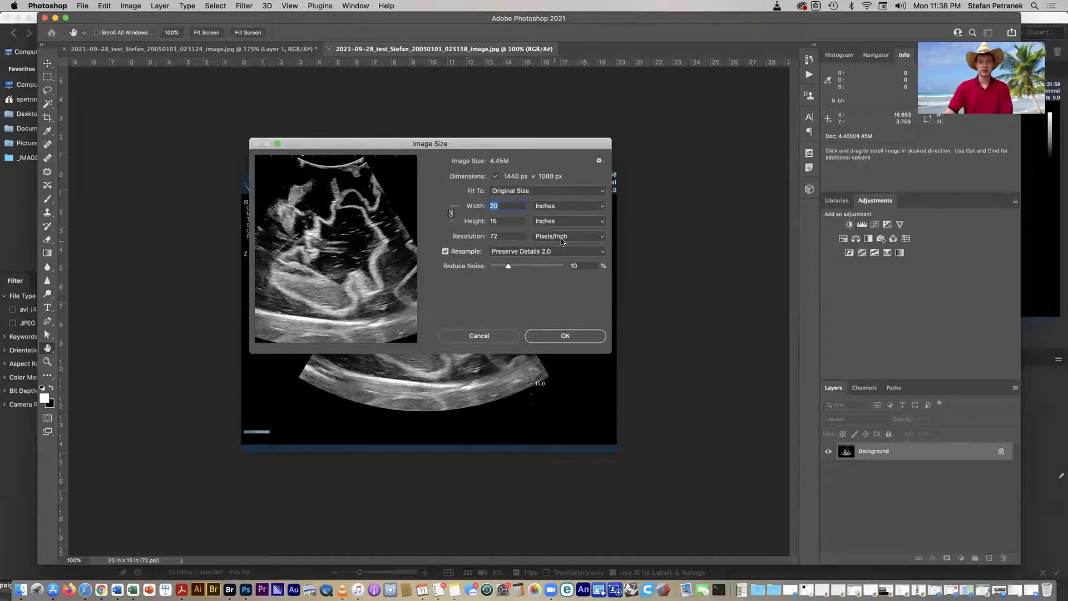
pyautogui.click(445, 251)
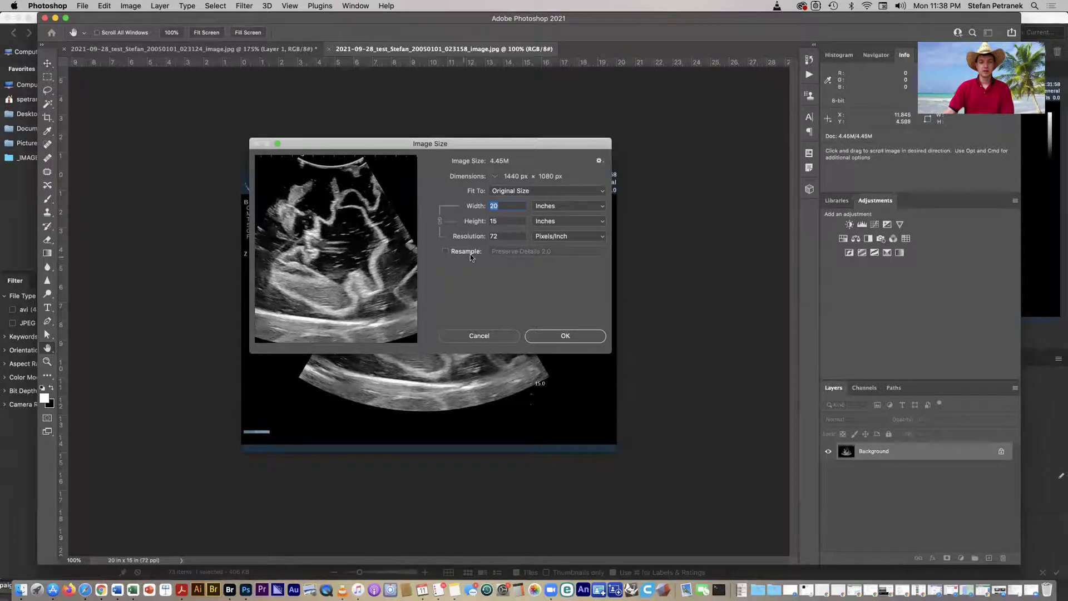
pyautogui.doubleClick(495, 236)
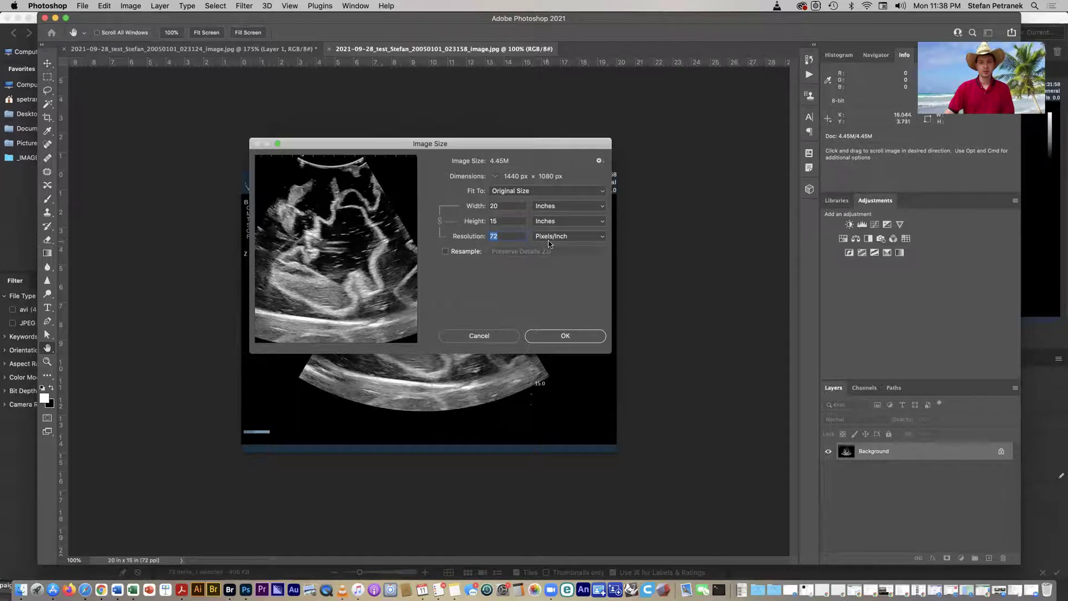
pyautogui.write('200')
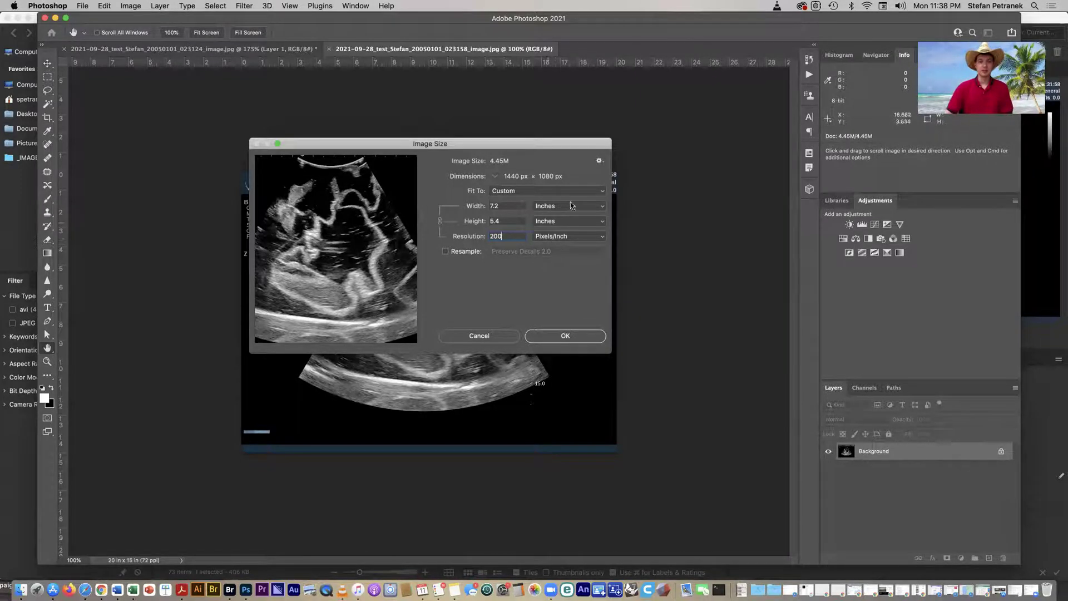
pyautogui.press('alt')
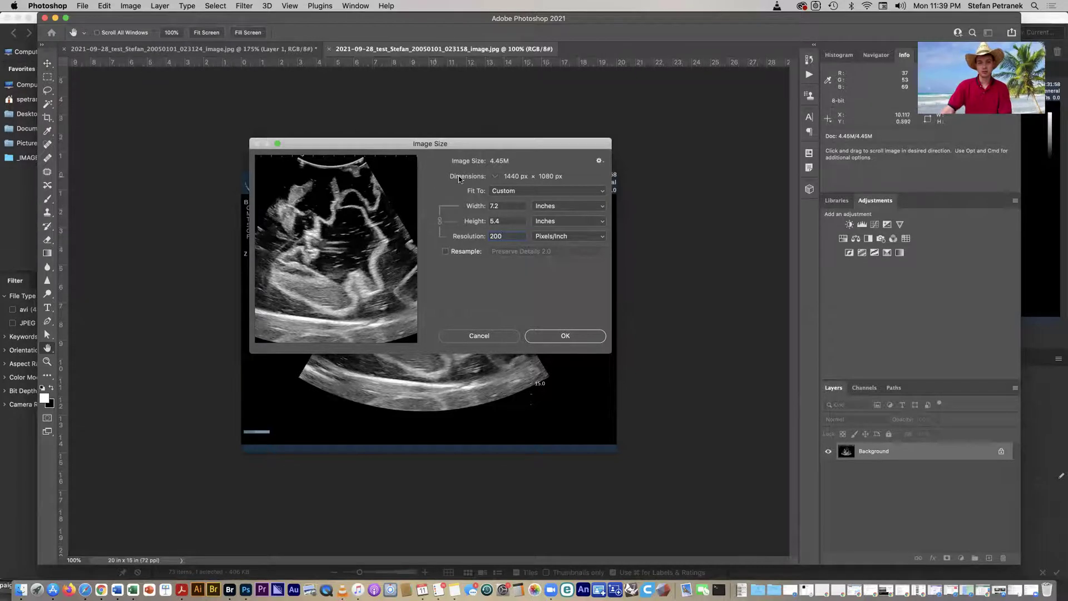
pyautogui.press('super+a')
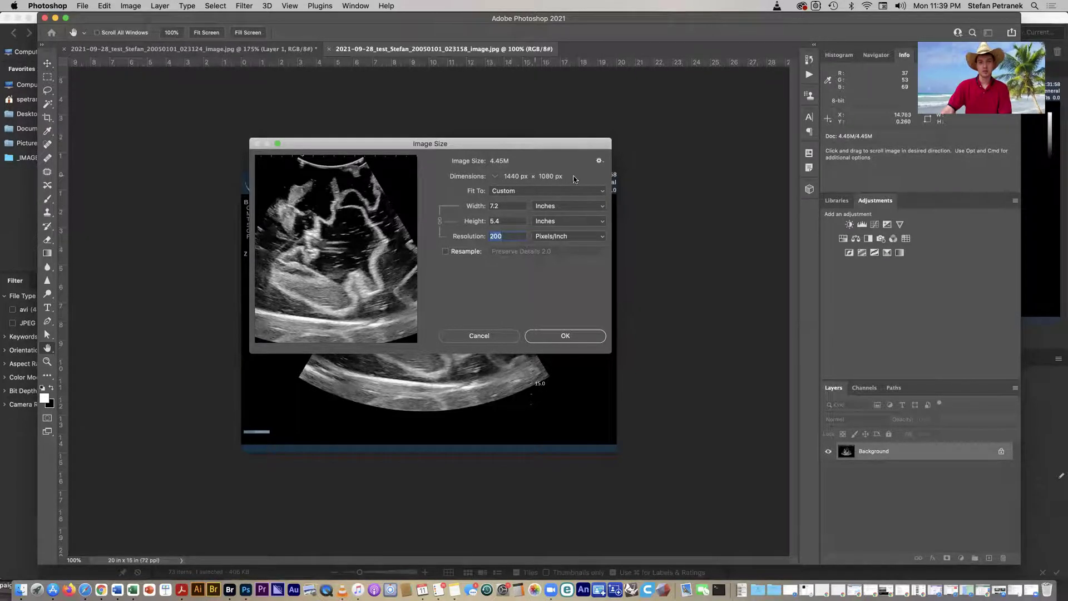
# Turn resampling back on, switch the width unit to pixels and back to inches, and apply the image size.
pyautogui.click(558, 203)
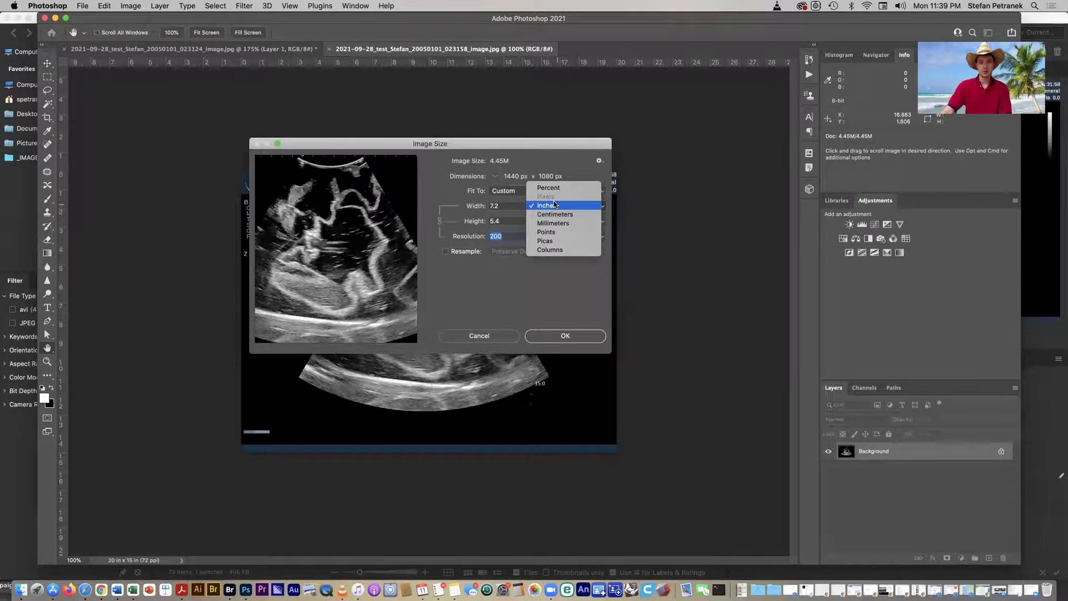
pyautogui.click(454, 253)
pyautogui.click(454, 253)
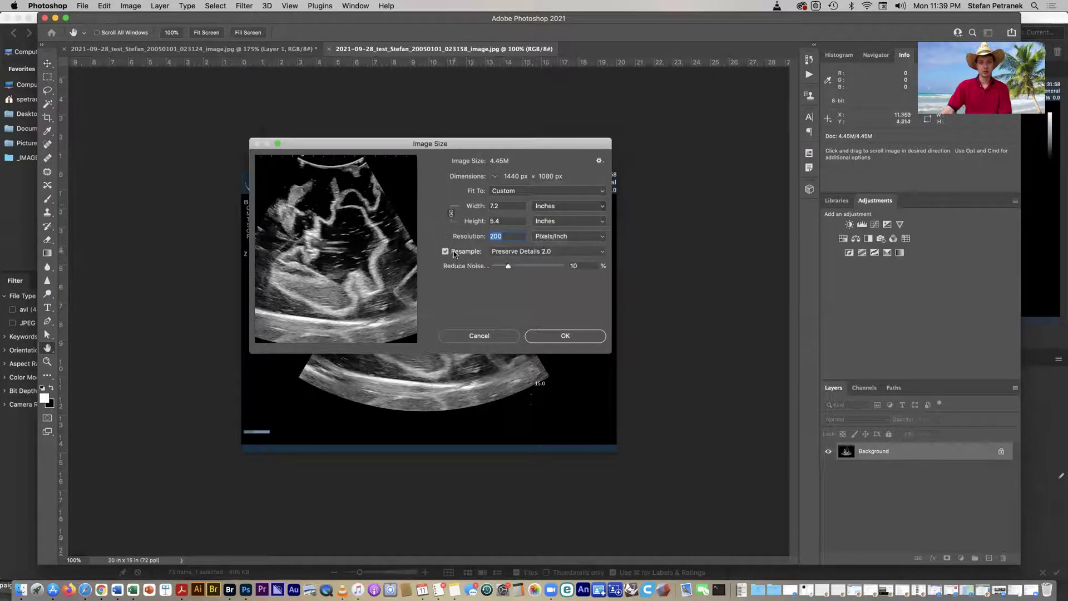
pyautogui.click(562, 206)
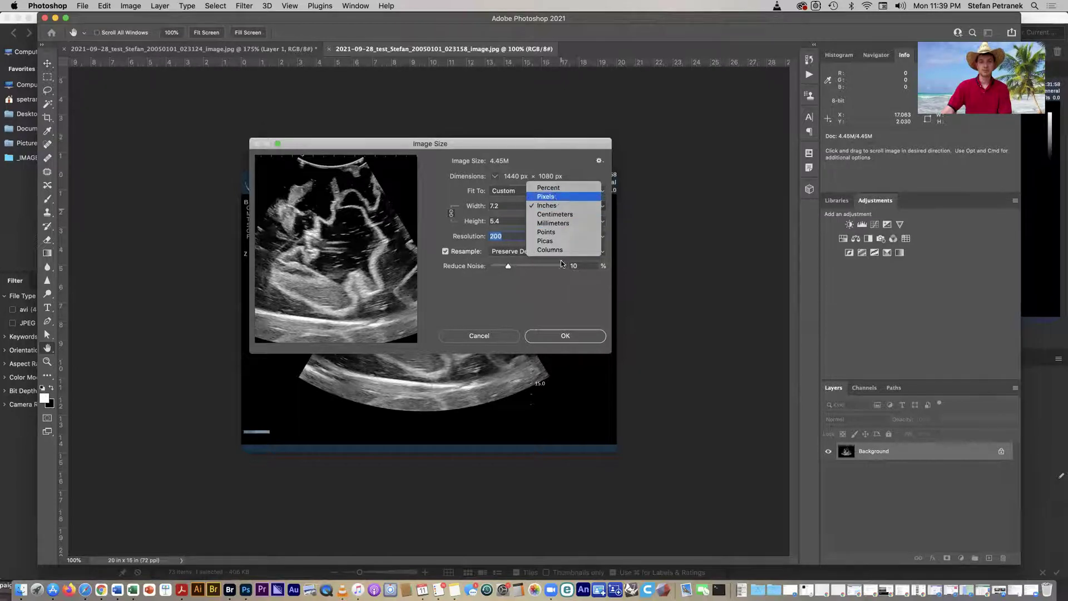
pyautogui.click(554, 198)
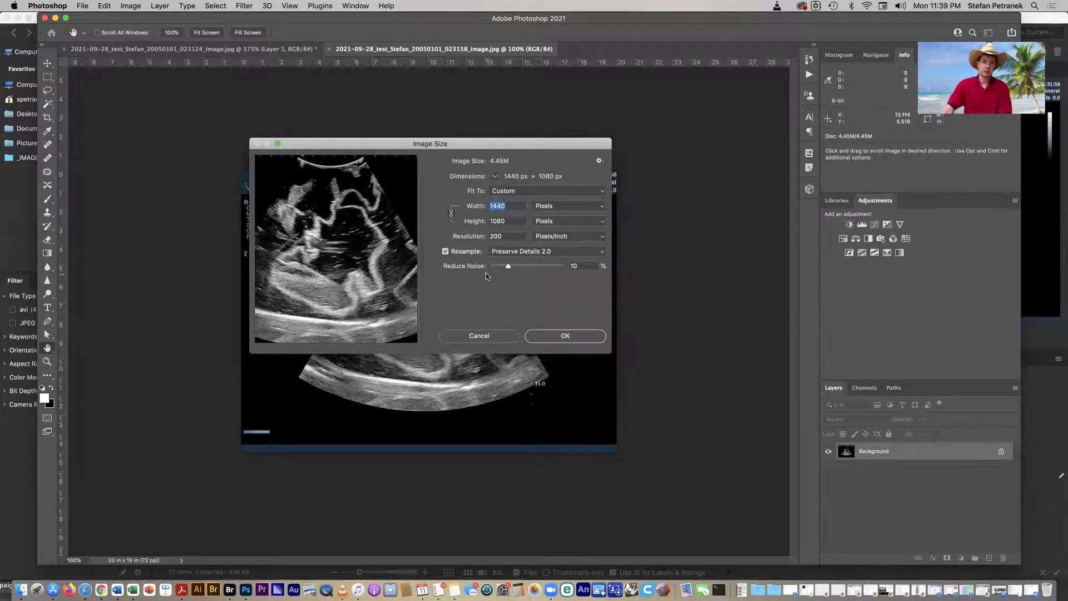
pyautogui.click(552, 206)
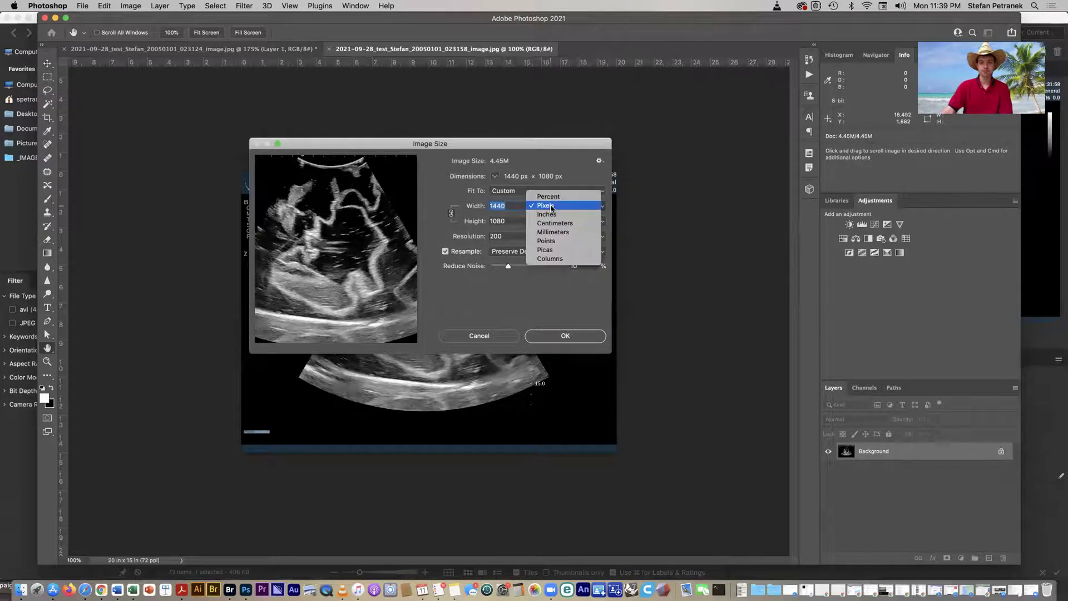
pyautogui.click(547, 214)
pyautogui.click(556, 336)
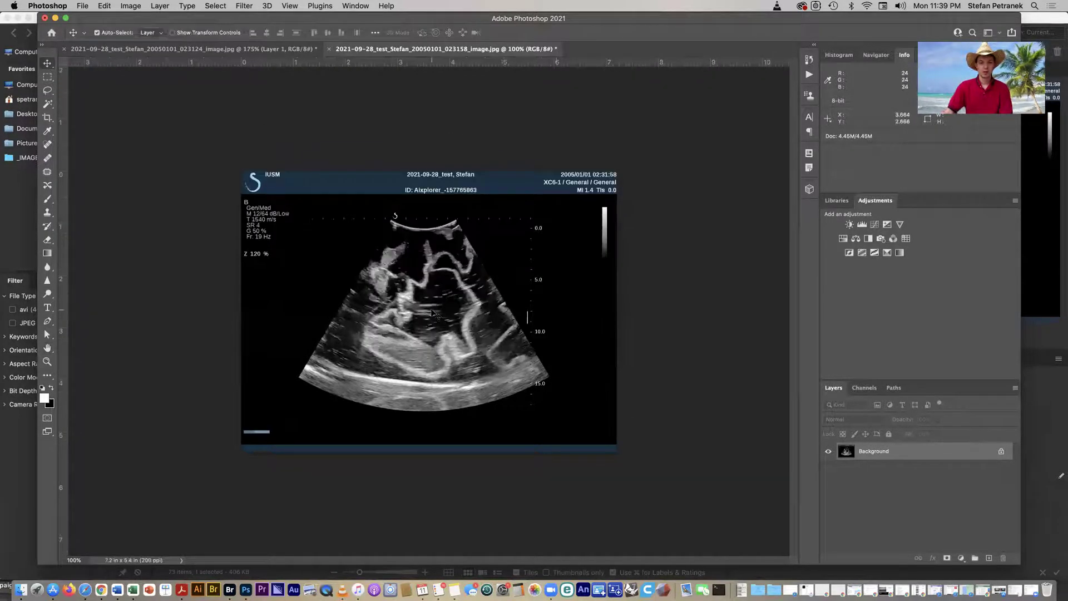
# Add a Hue/Saturation adjustment layer above the Background and turn on Colorize.
pyautogui.press('super+equal')
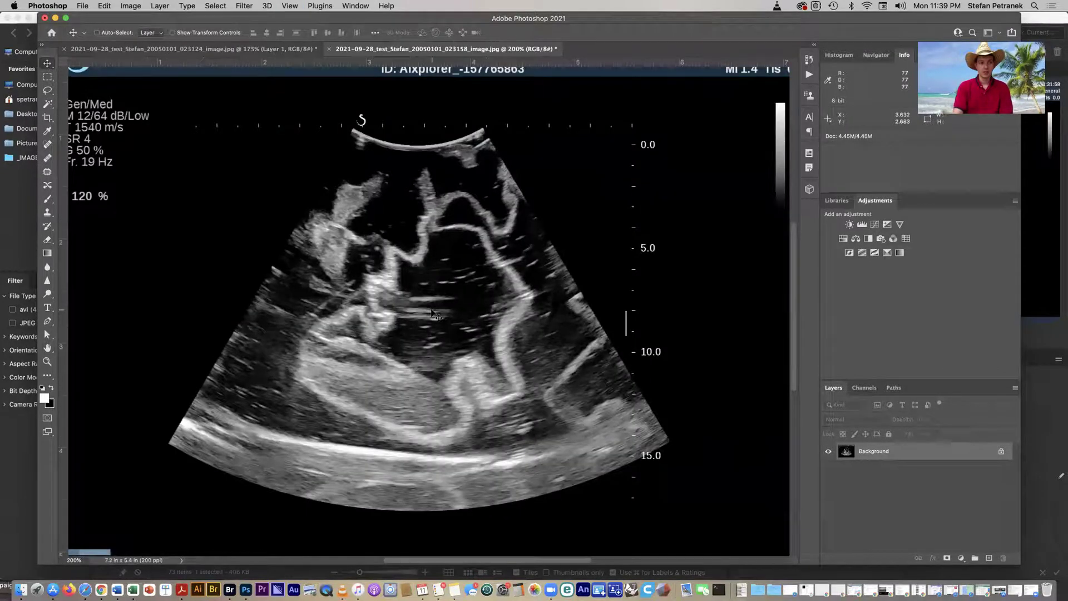
pyautogui.press('super+minus')
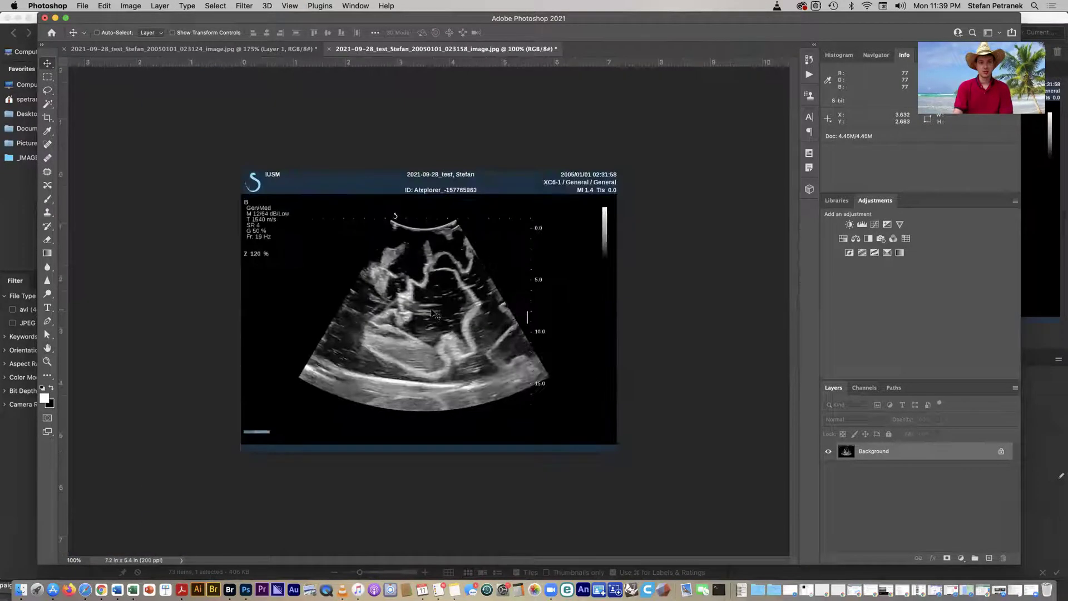
pyautogui.scroll(3, 434, 314)
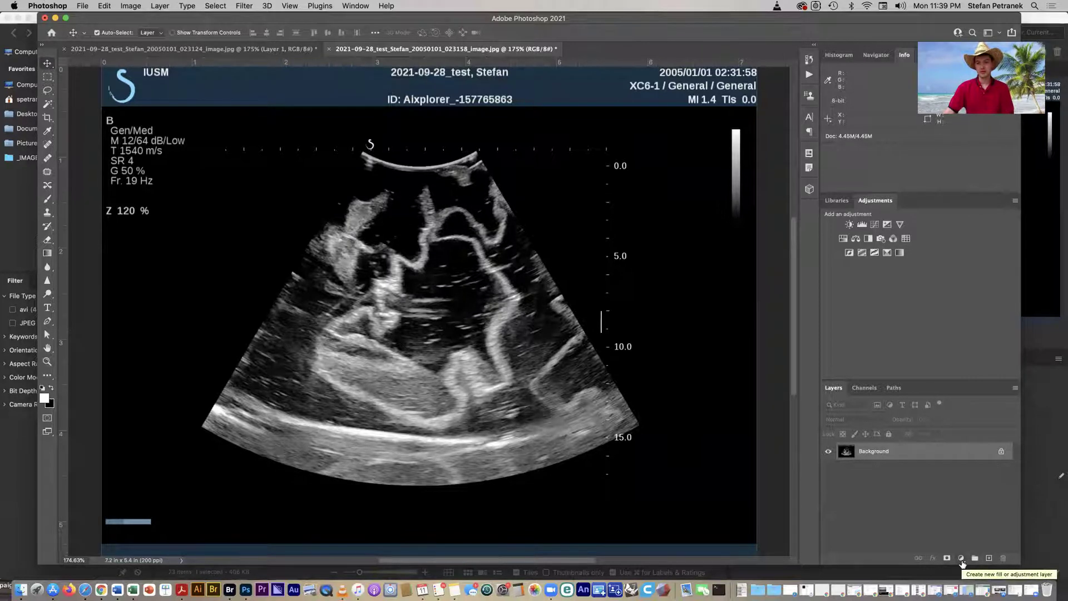
pyautogui.click(961, 558)
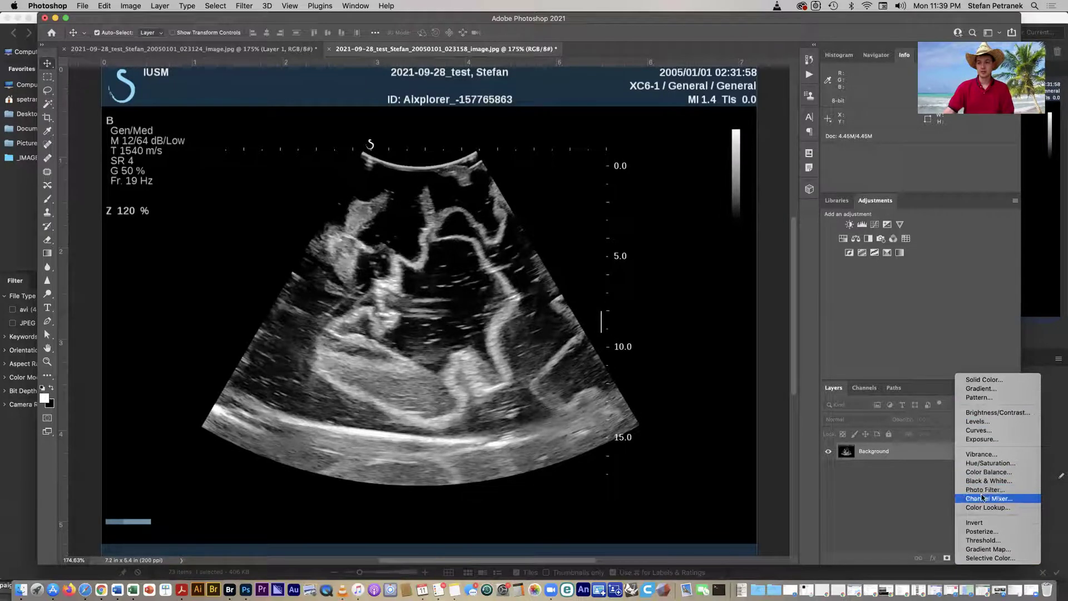
pyautogui.click(977, 464)
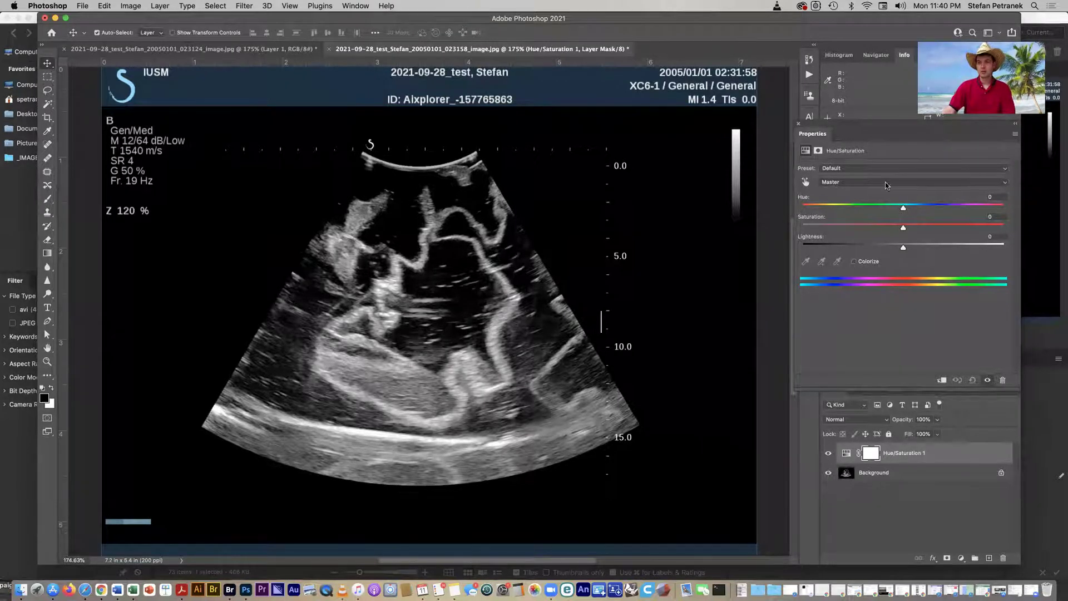
pyautogui.click(853, 262)
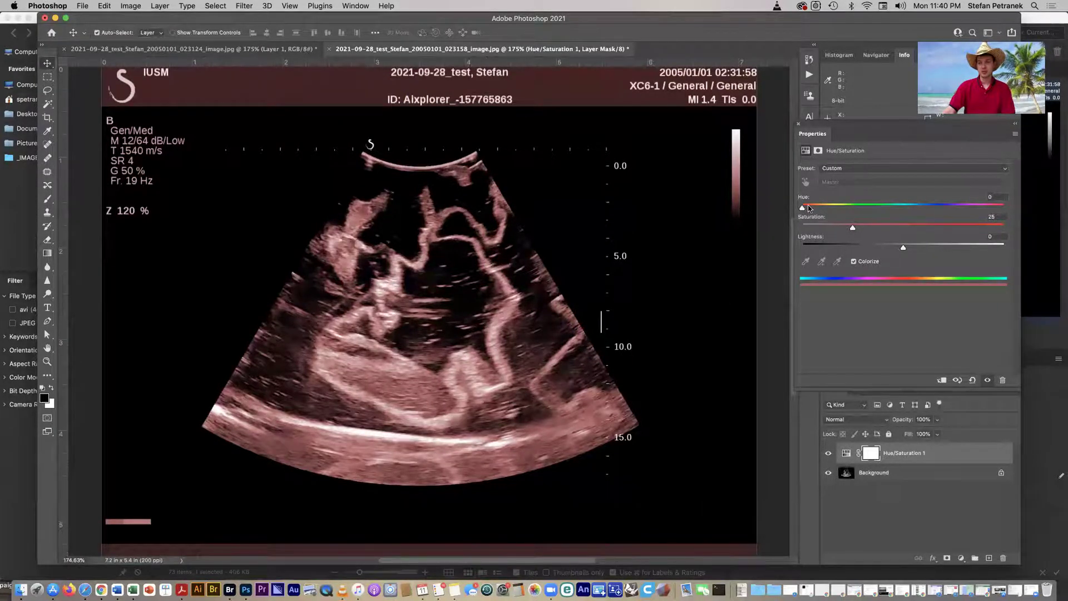
# Set the colorized adjustment's hue to 182, saturation to 51 and lightness to -42.
pyautogui.moveTo(802, 208); pyautogui.dragTo(905, 208)
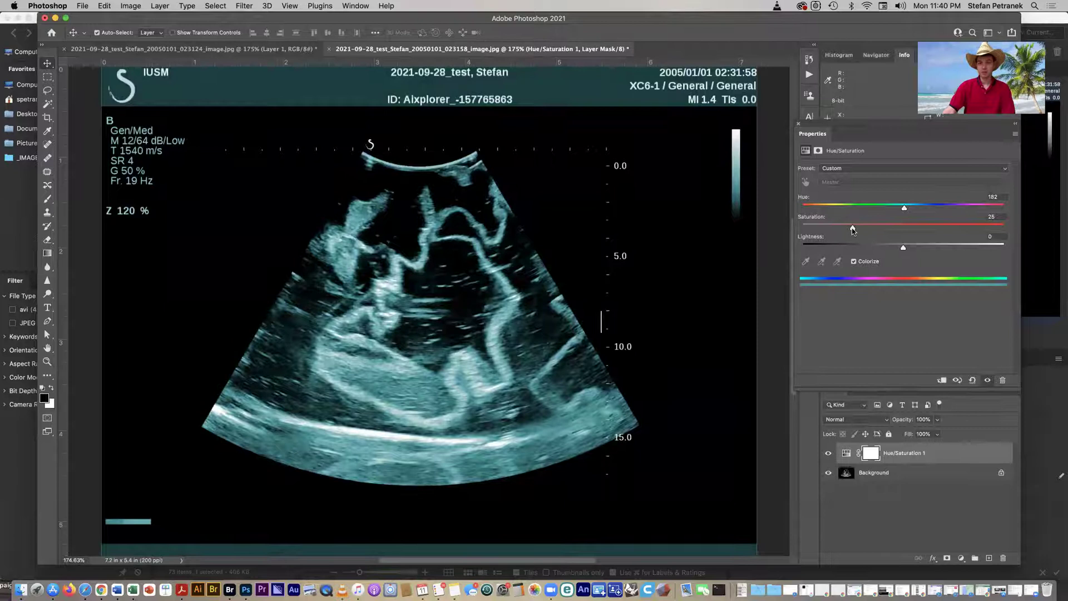
pyautogui.moveTo(855, 229); pyautogui.dragTo(964, 245)
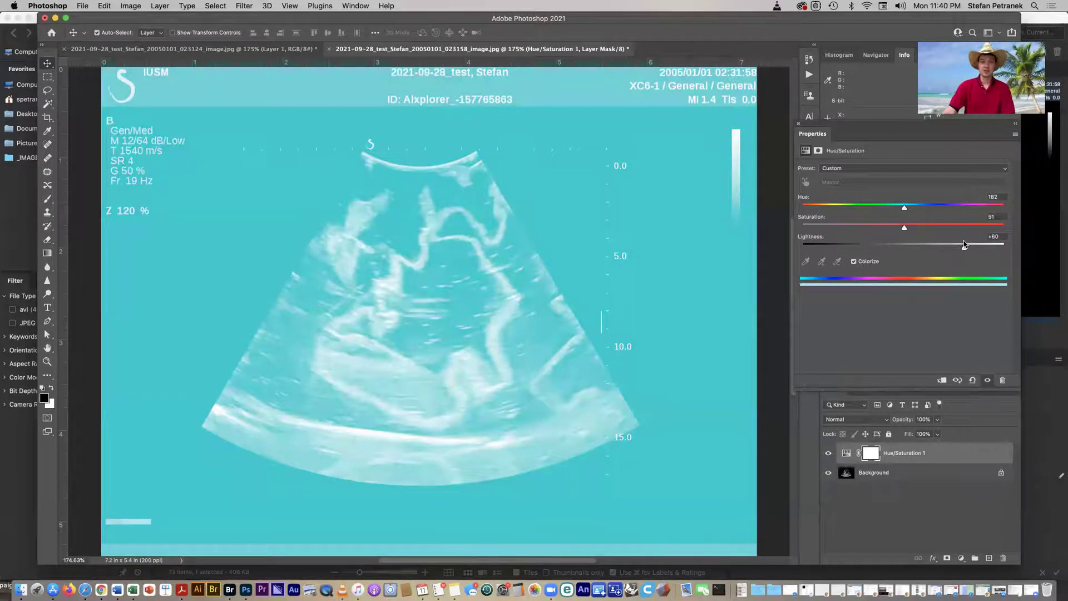
pyautogui.moveTo(949, 244); pyautogui.dragTo(861, 246)
# Try lower hue and saturation values with Colorize off, and turn Colorize back on.
pyautogui.click(854, 261)
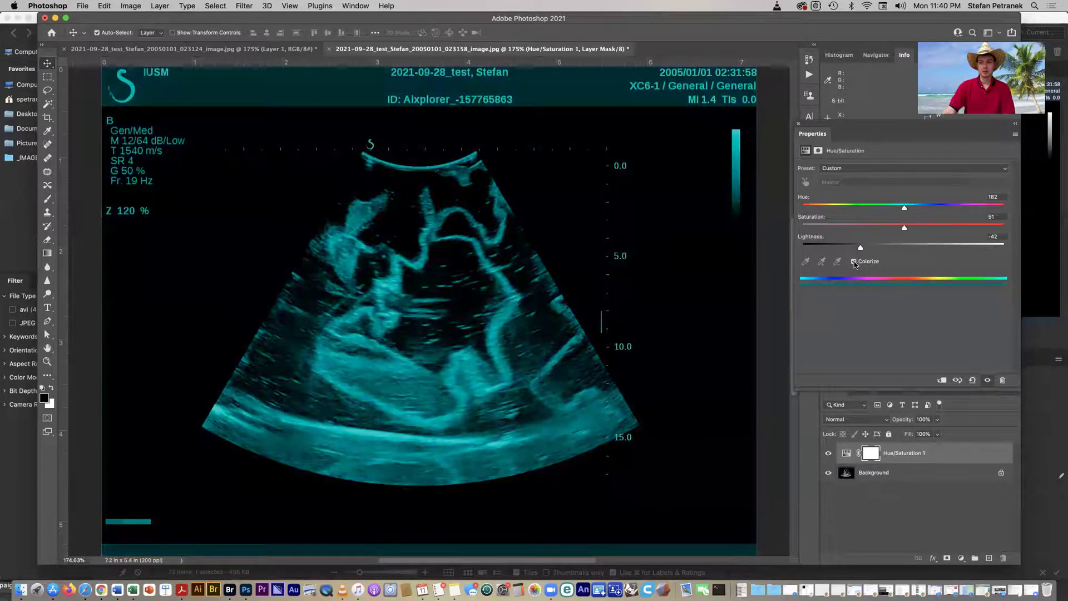
pyautogui.moveTo(904, 228); pyautogui.dragTo(850, 208)
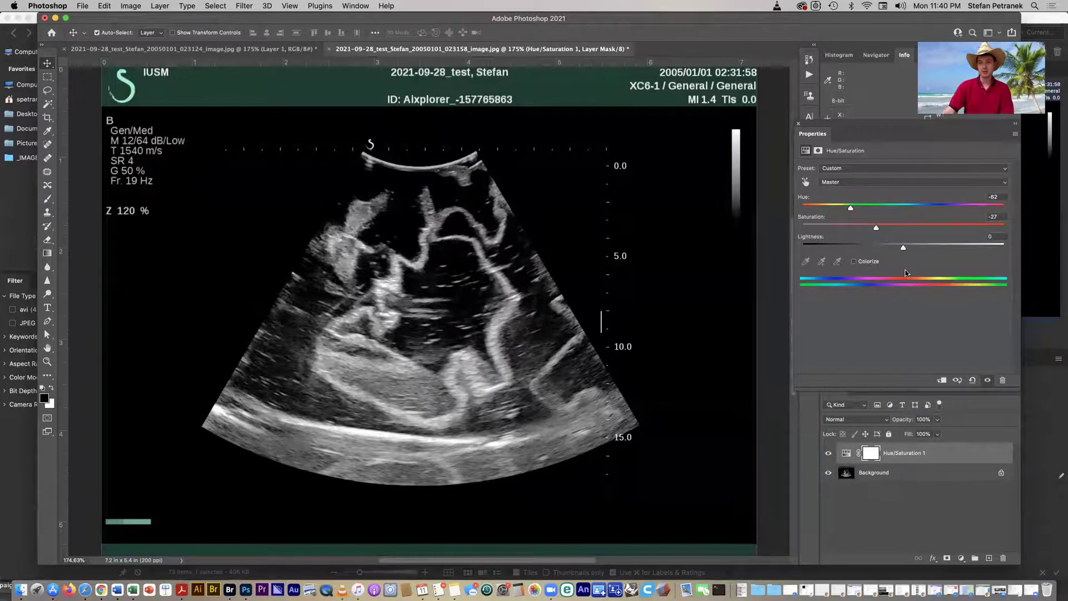
pyautogui.click(867, 264)
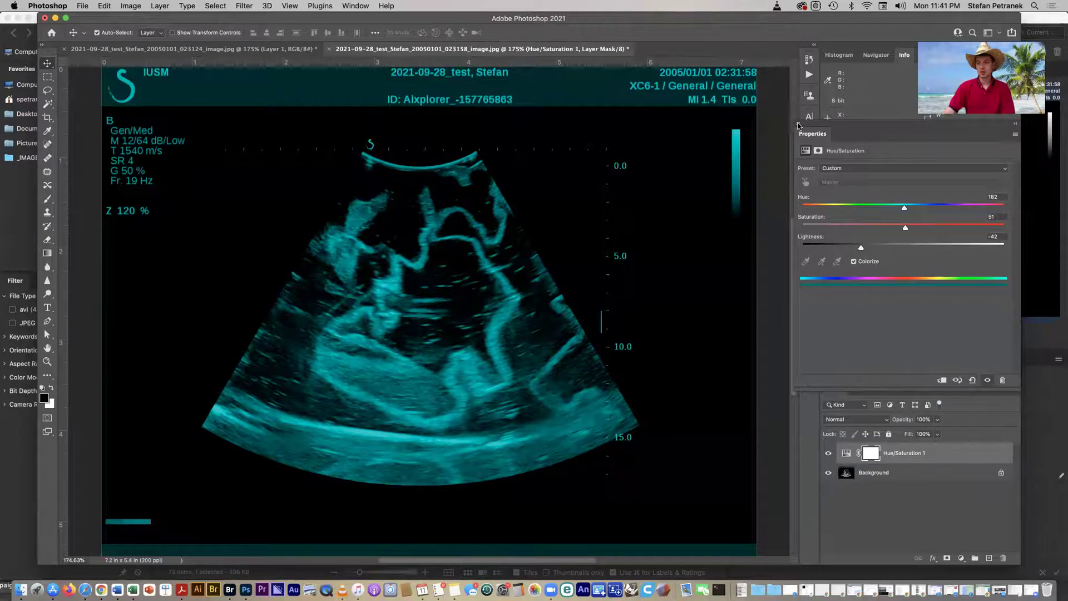
# Close the adjustment's properties and toggle the Hue/Saturation layer's visibility to compare with the original, leaving it hidden.
pyautogui.moveTo(818, 127); pyautogui.dragTo(805, 243)
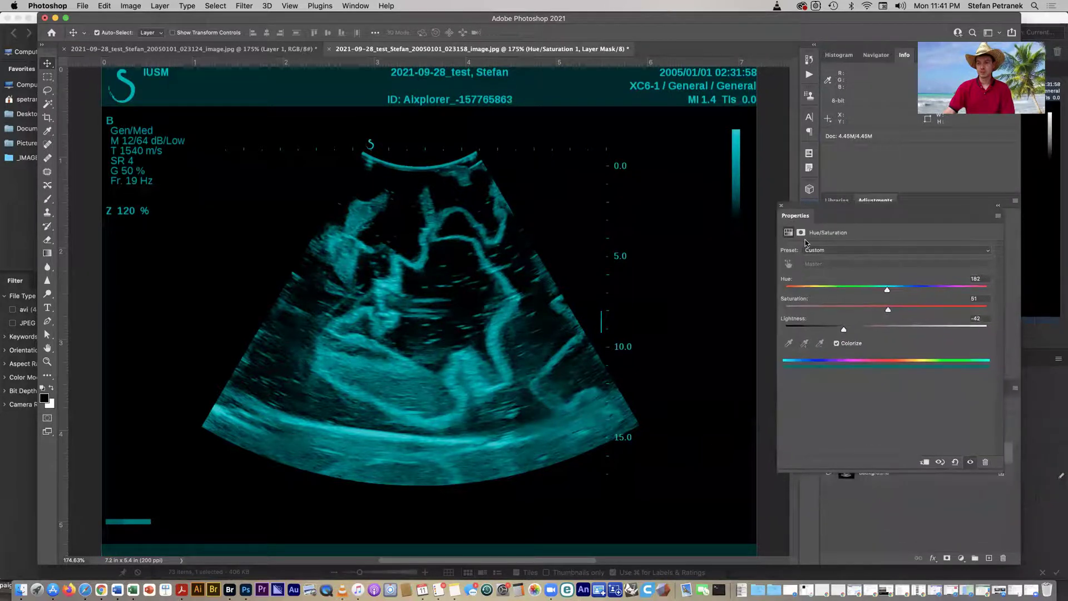
pyautogui.click(781, 207)
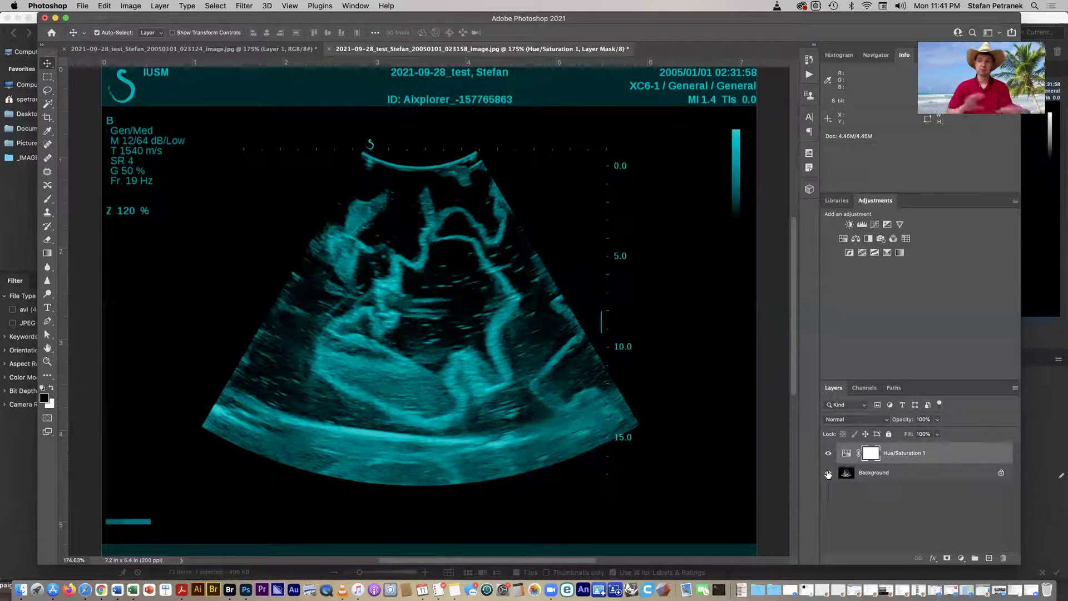
pyautogui.click(828, 453)
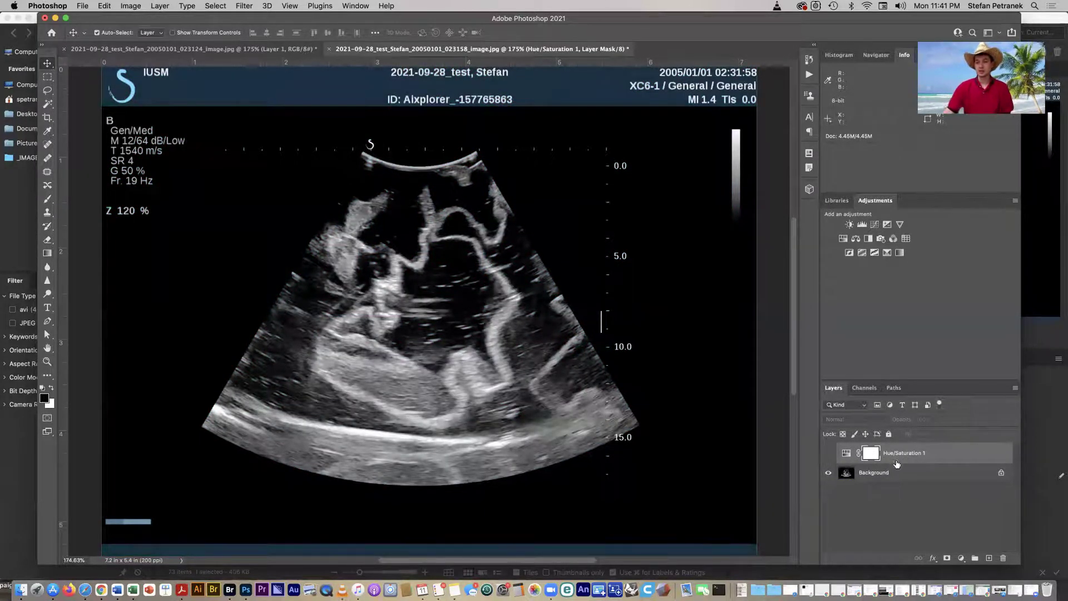
pyautogui.click(828, 455)
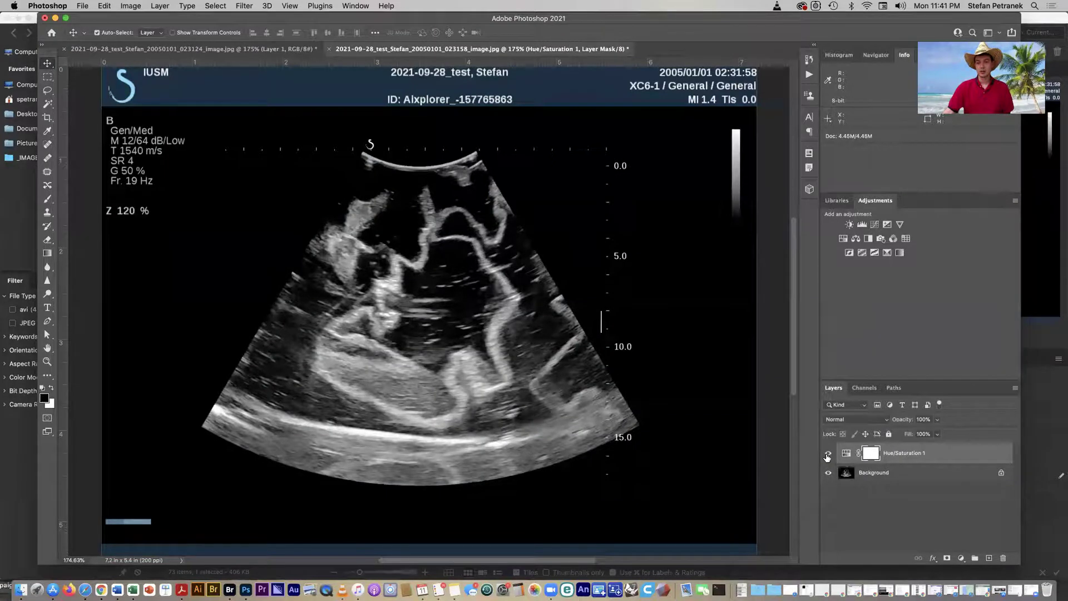
pyautogui.click(827, 455)
pyautogui.click(951, 451)
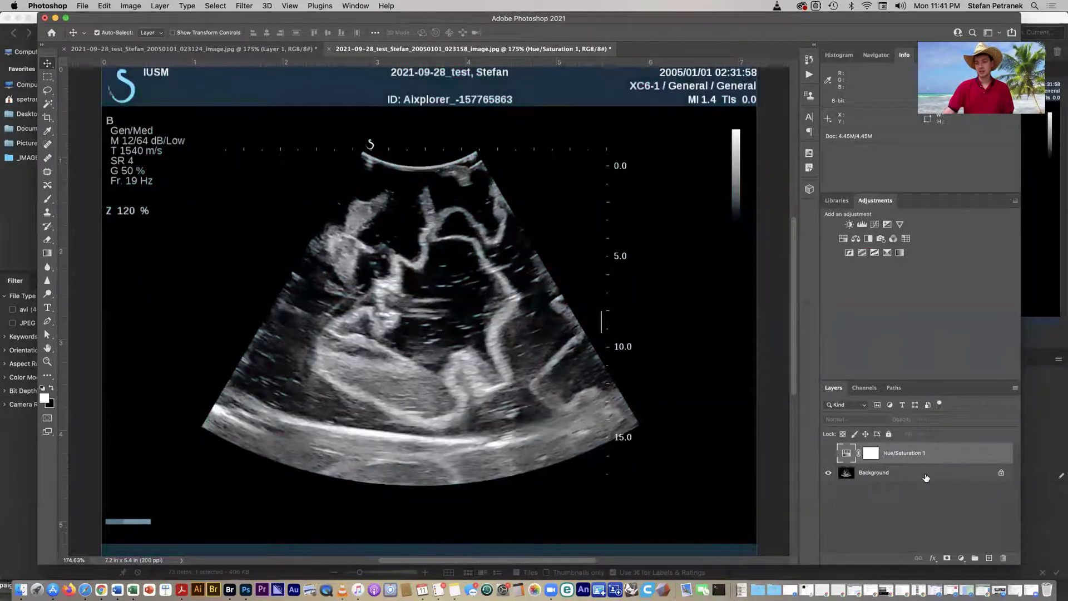
pyautogui.click(926, 478)
pyautogui.click(926, 457)
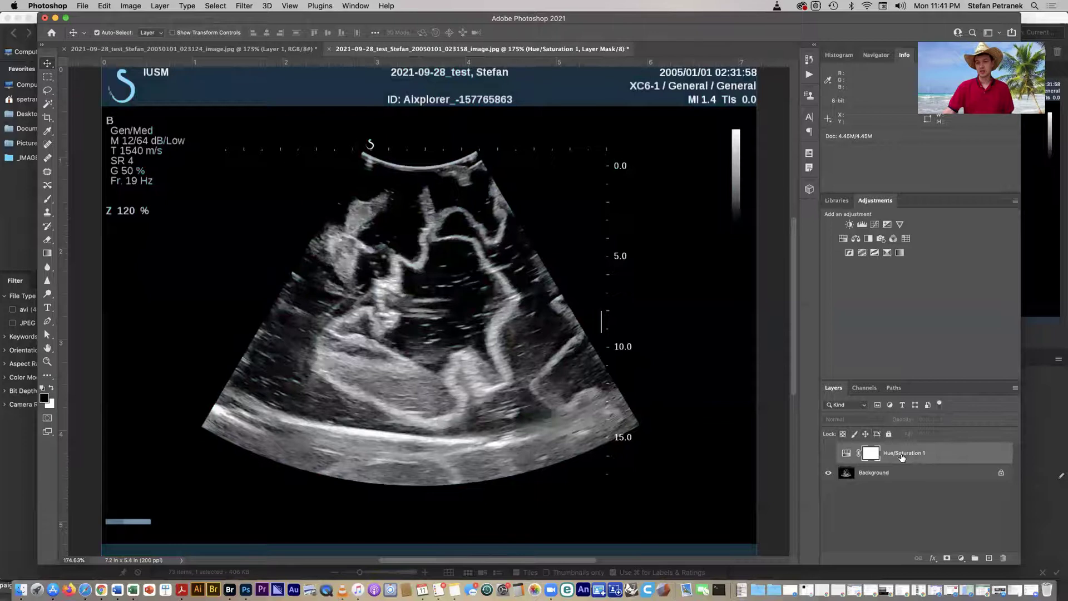
pyautogui.click(1003, 559)
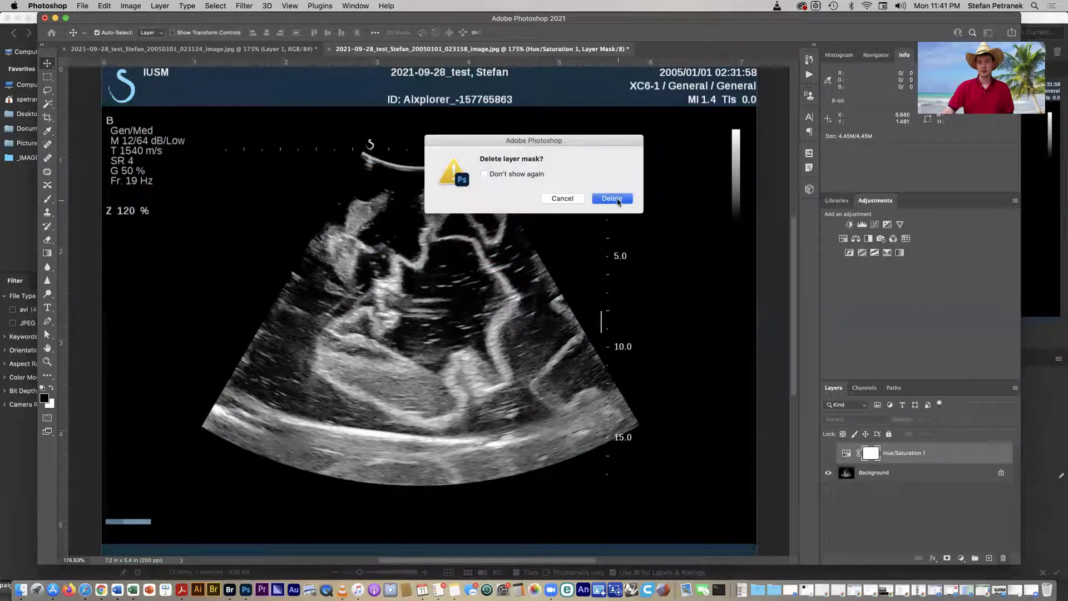
pyautogui.click(562, 199)
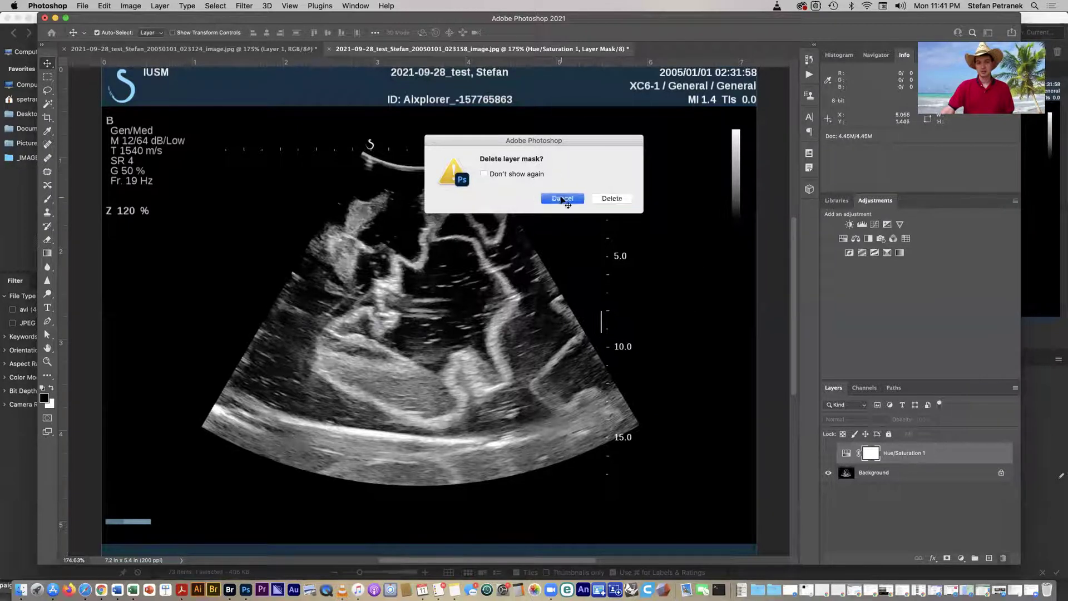
pyautogui.click(846, 453)
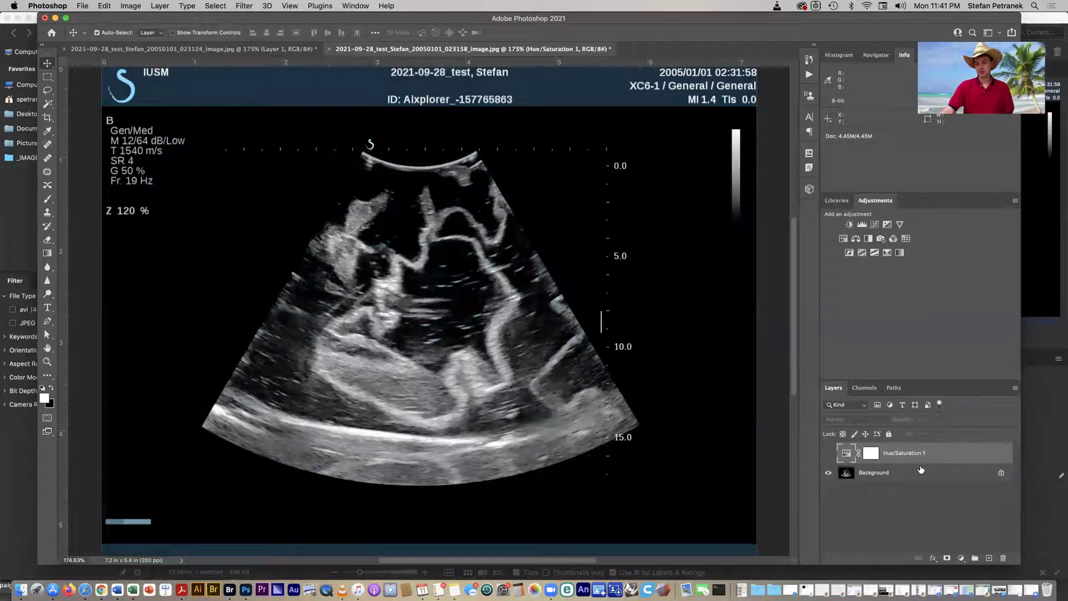
pyautogui.click(1003, 558)
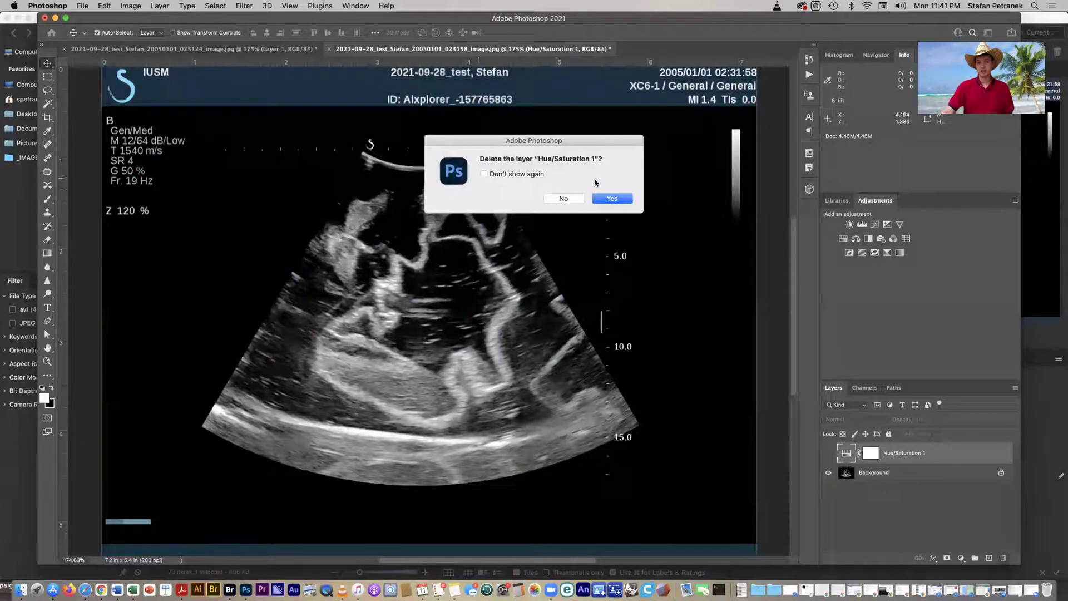
pyautogui.click(564, 198)
# Delete the Hue/Saturation adjustment layer together with its layer mask, leaving only the Background.
pyautogui.click(905, 474)
pyautogui.click(912, 455)
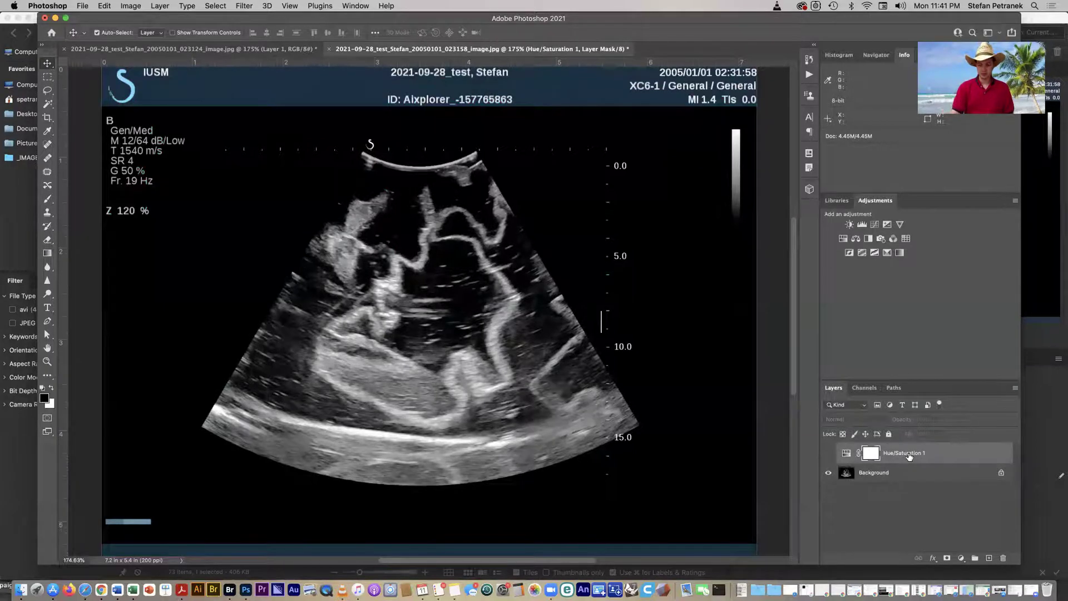
pyautogui.press('Delete')
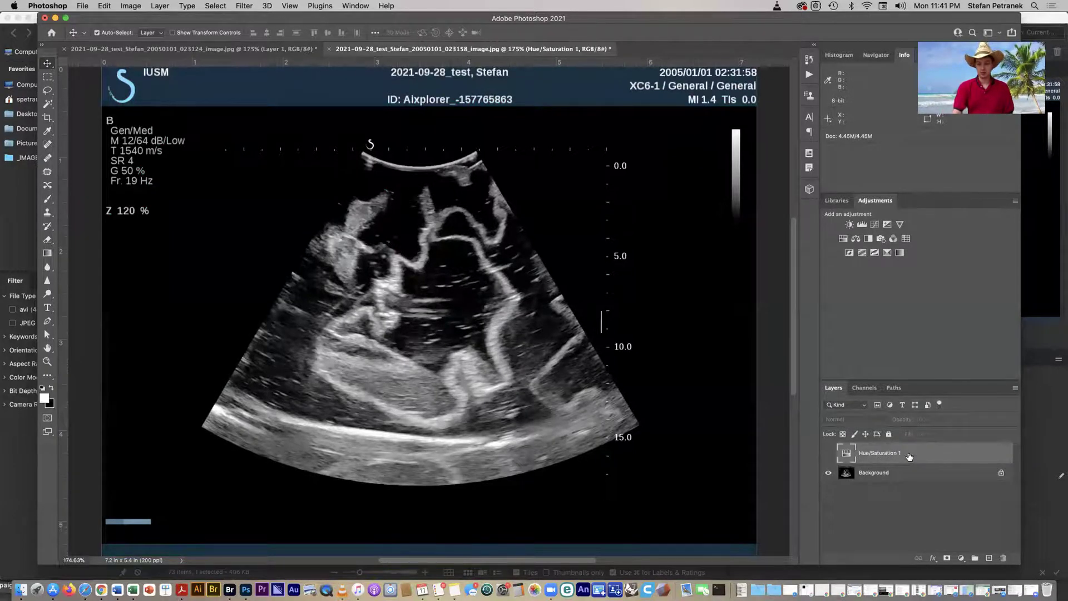
pyautogui.press('Delete')
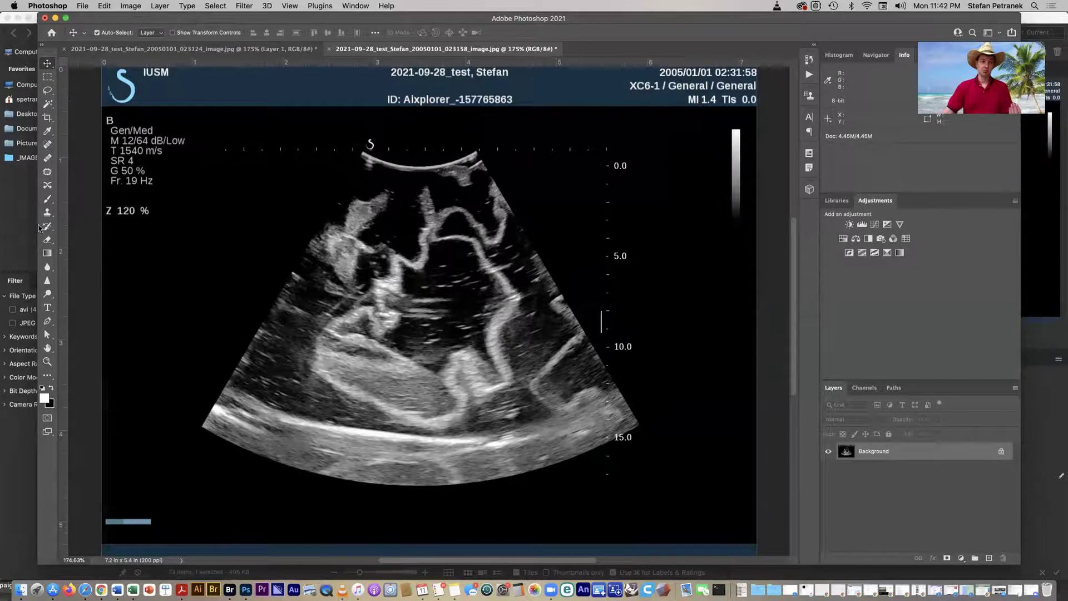
# Set the foreground color to a dark red and activate the Brush tool.
pyautogui.click(47, 199)
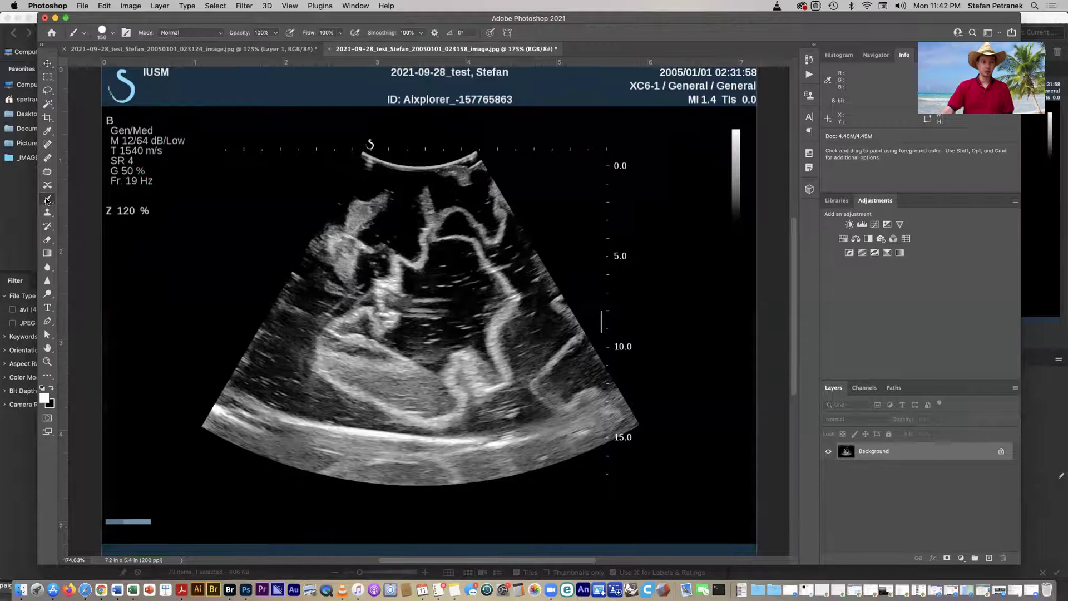
pyautogui.click(45, 397)
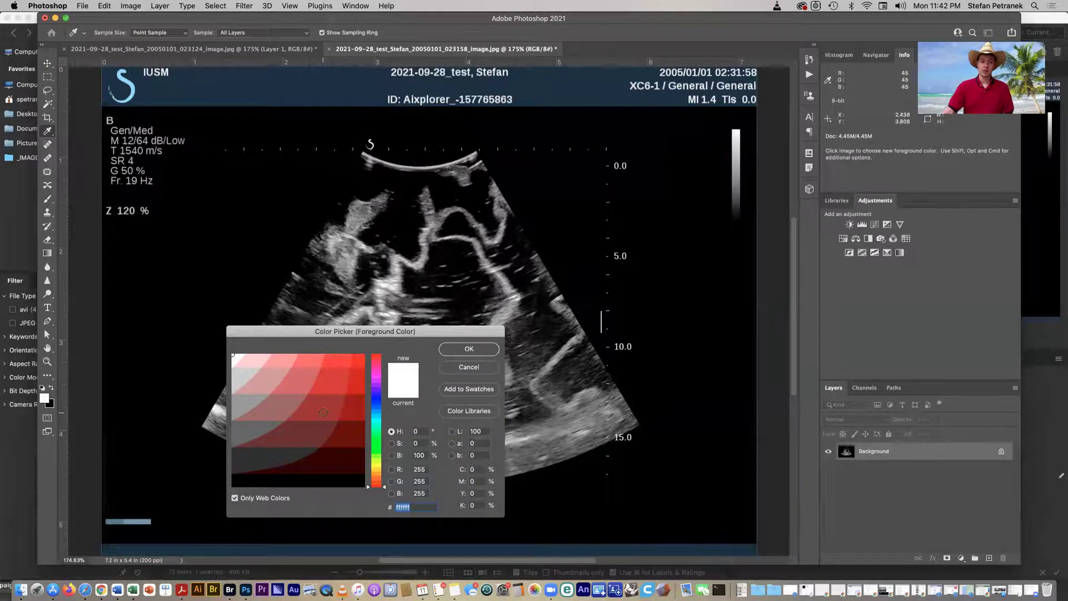
pyautogui.click(352, 412)
pyautogui.click(469, 349)
pyautogui.press('b')
# Try a broad opaque red brush stroke across the middle of the ultrasound sector and undo it.
pyautogui.moveTo(263, 287); pyautogui.dragTo(548, 299)
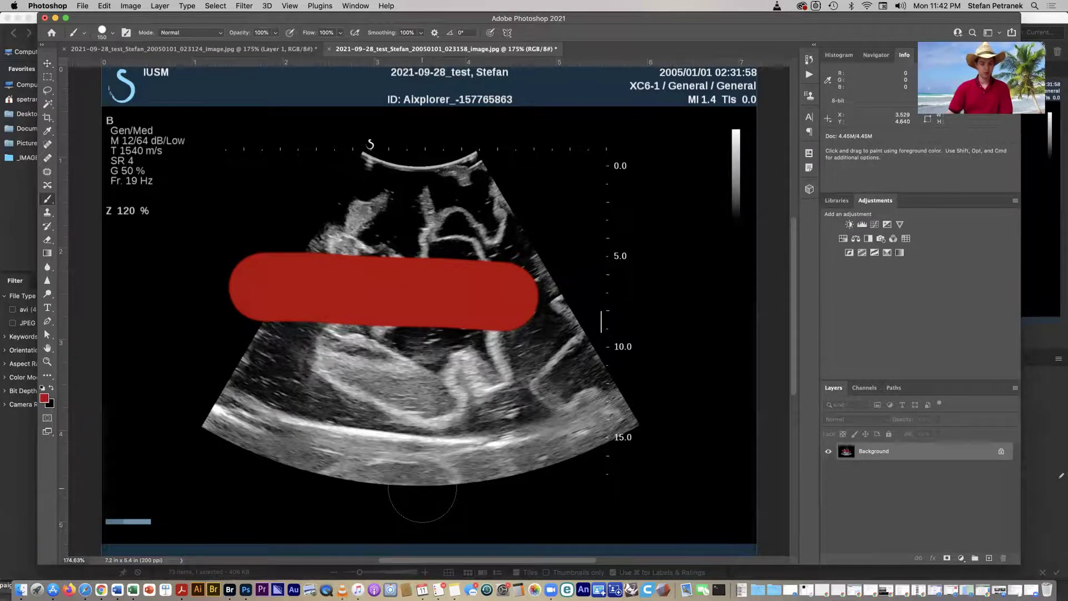
pyautogui.press('super+z')
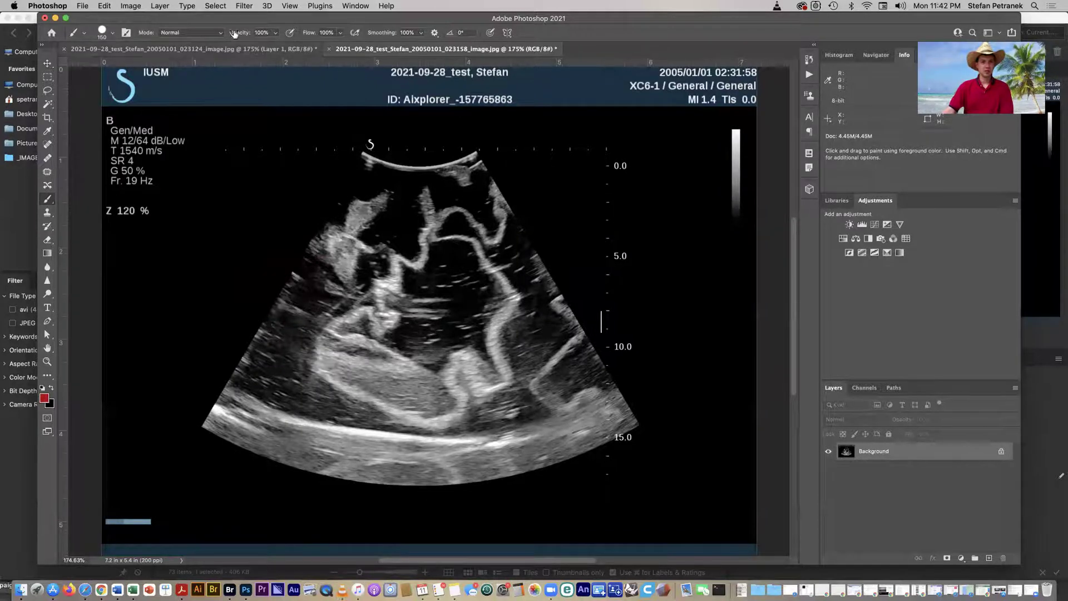
# Set the brush to 32% opacity and a size of 55 px.
pyautogui.moveTo(243, 38); pyautogui.dragTo(214, 38)
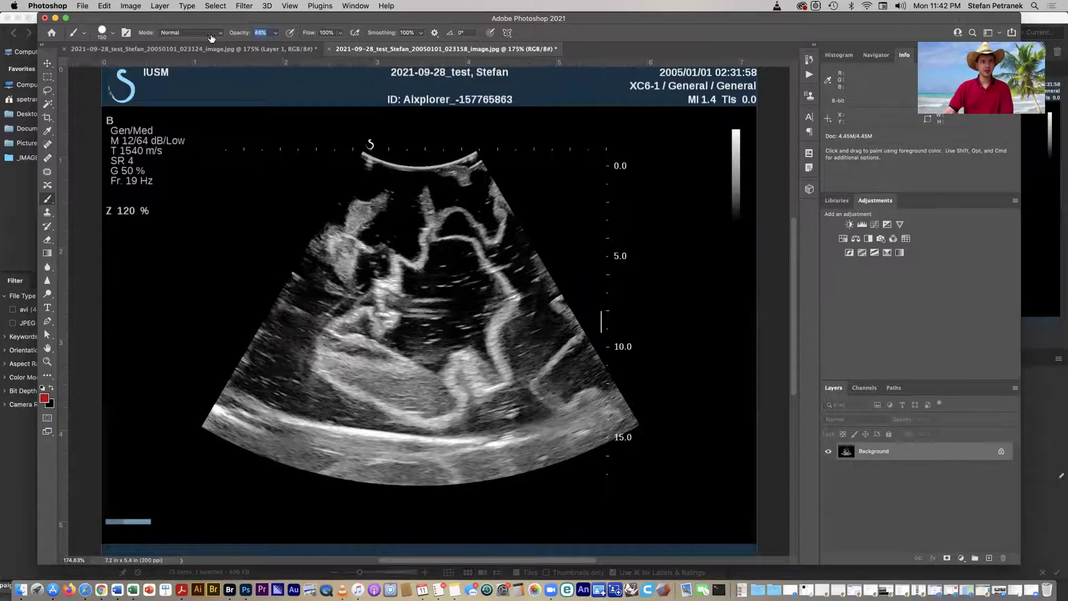
pyautogui.write('32')
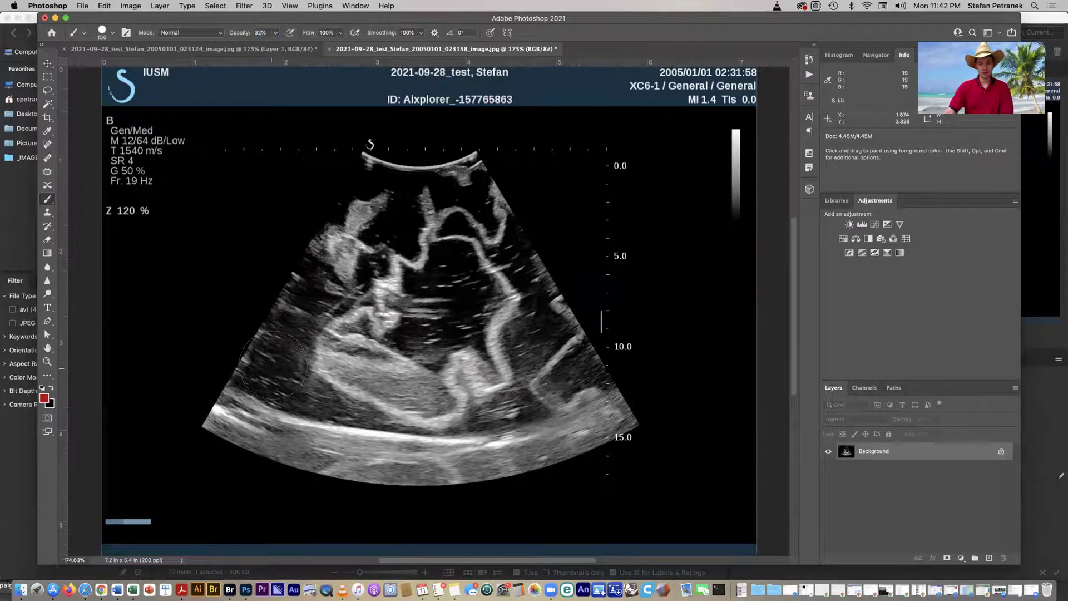
pyautogui.press('[')
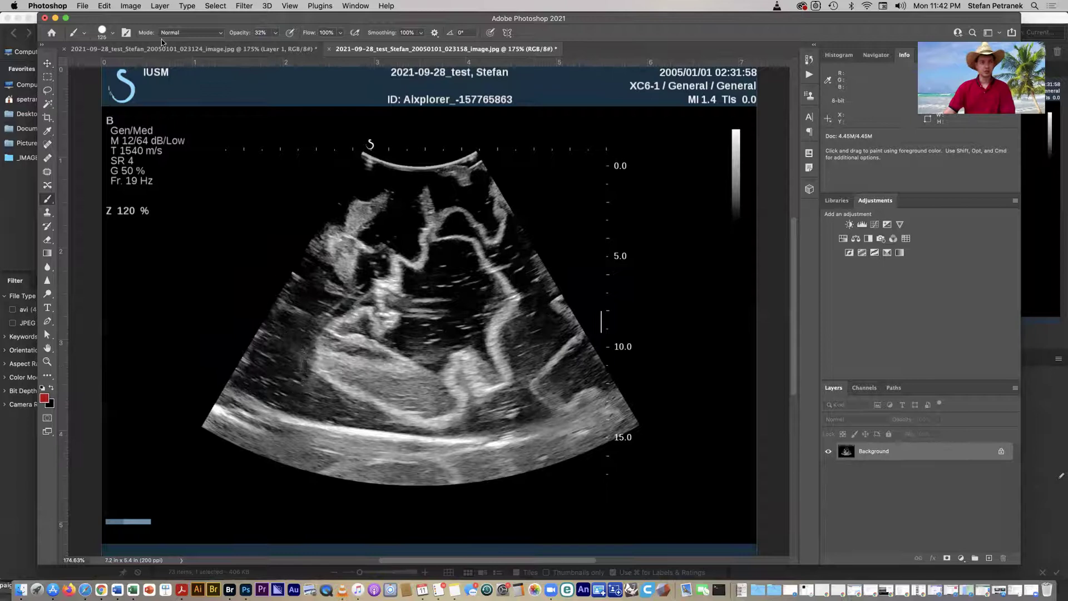
pyautogui.click(104, 35)
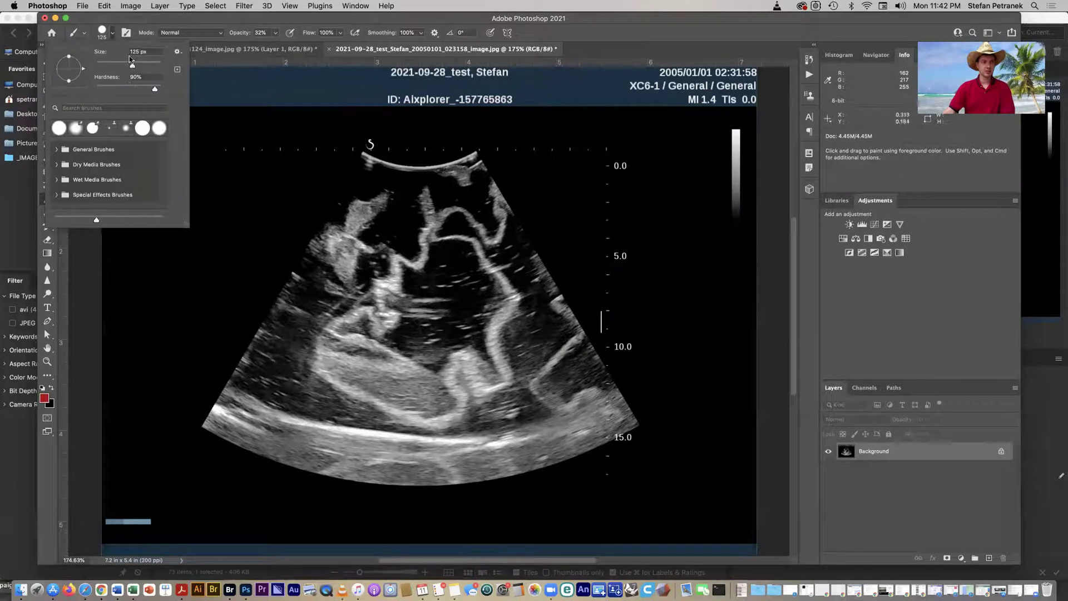
pyautogui.click(114, 66)
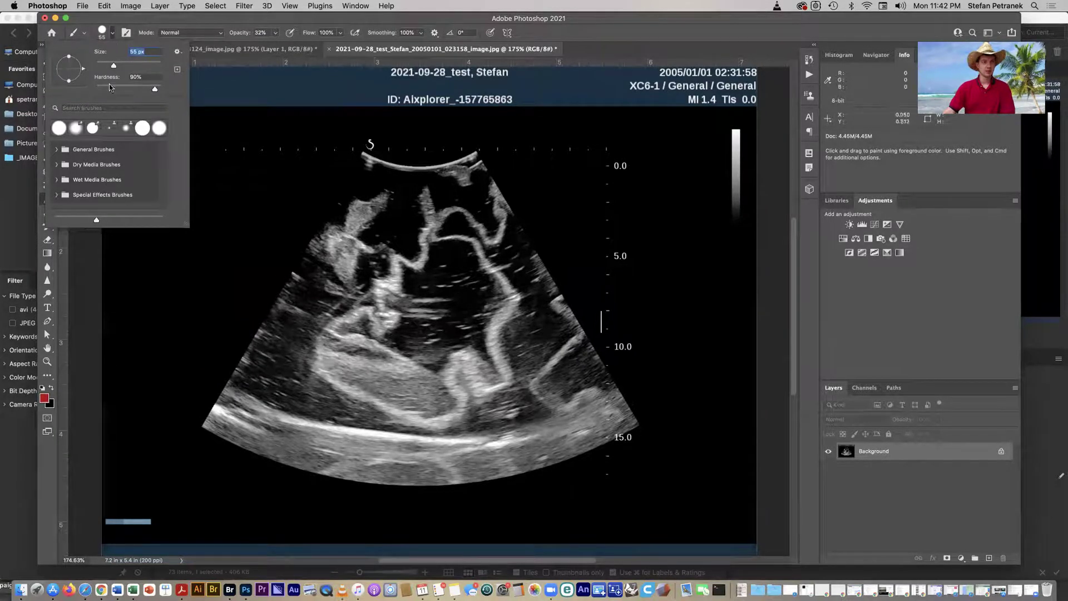
pyautogui.click(104, 35)
# Paint translucent red strokes directly on the Background around the ultrasound sector's outline, undoing the first diagonal stroke.
pyautogui.moveTo(543, 229); pyautogui.dragTo(216, 295)
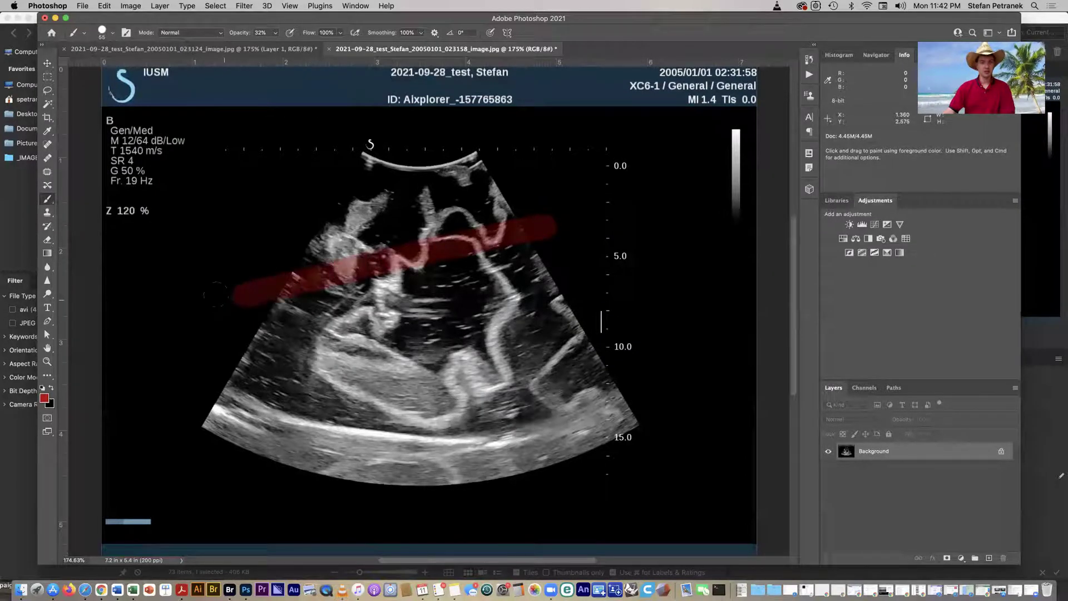
pyautogui.press('super+z')
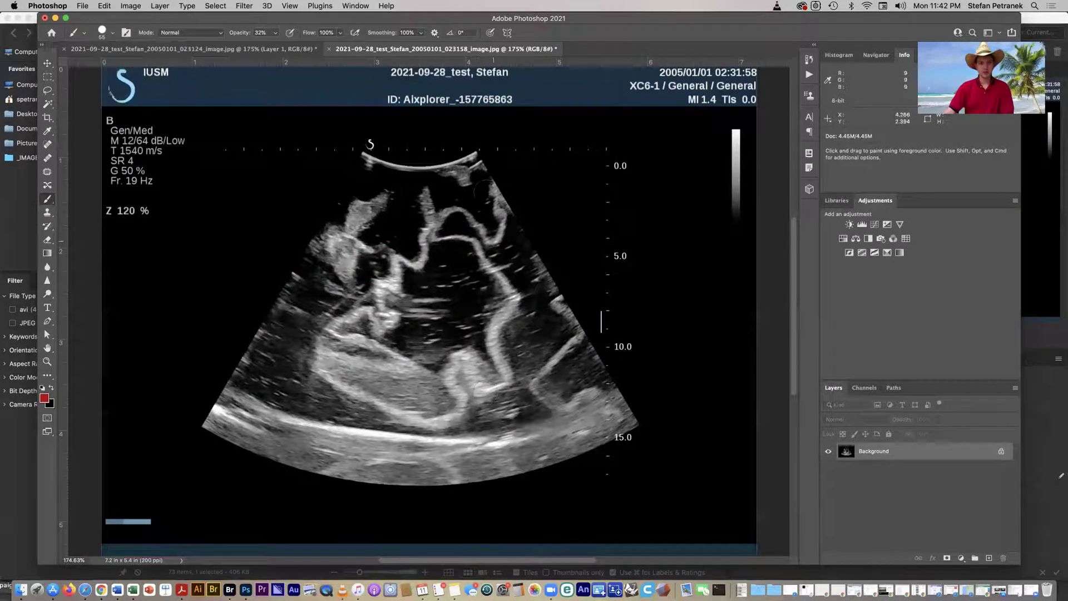
pyautogui.moveTo(477, 161)
pyautogui.mouseDown()
pyautogui.moveTo(564, 396)
pyautogui.moveTo(565, 431)
pyautogui.moveTo(473, 464)
pyautogui.moveTo(396, 469)
pyautogui.moveTo(215, 419)
pyautogui.moveTo(256, 385)
pyautogui.moveTo(379, 175)
pyautogui.moveTo(476, 172)
pyautogui.moveTo(479, 290)
pyautogui.moveTo(520, 389)
pyautogui.moveTo(477, 206)
pyautogui.moveTo(505, 302)
pyautogui.mouseUp()
pyautogui.click(452, 180)
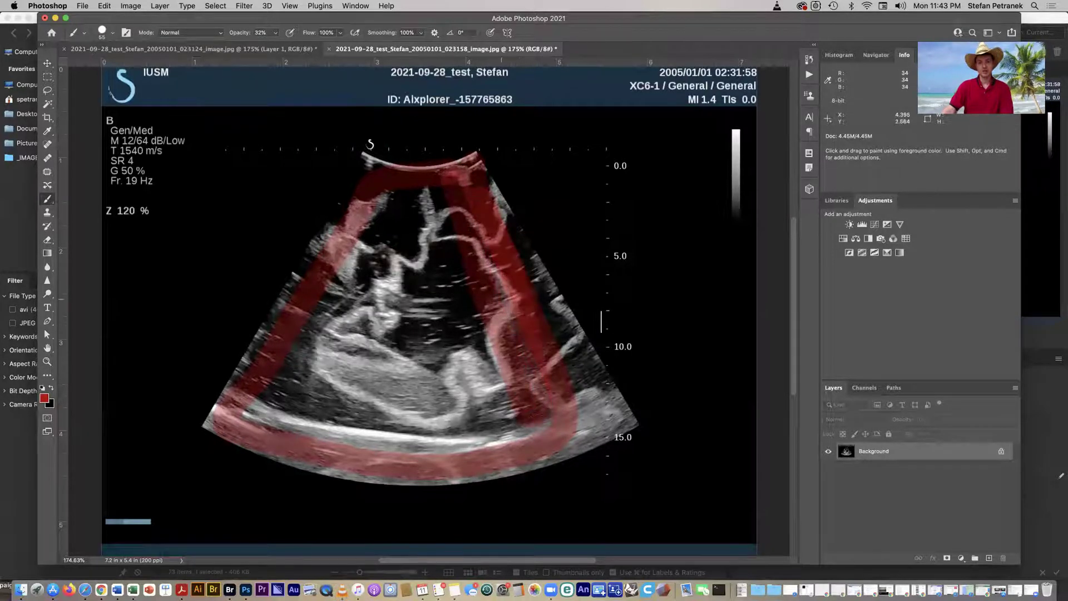
pyautogui.moveTo(474, 184)
pyautogui.mouseDown()
pyautogui.moveTo(495, 289)
pyautogui.moveTo(533, 392)
pyautogui.moveTo(489, 223)
pyautogui.moveTo(575, 407)
pyautogui.mouseUp()
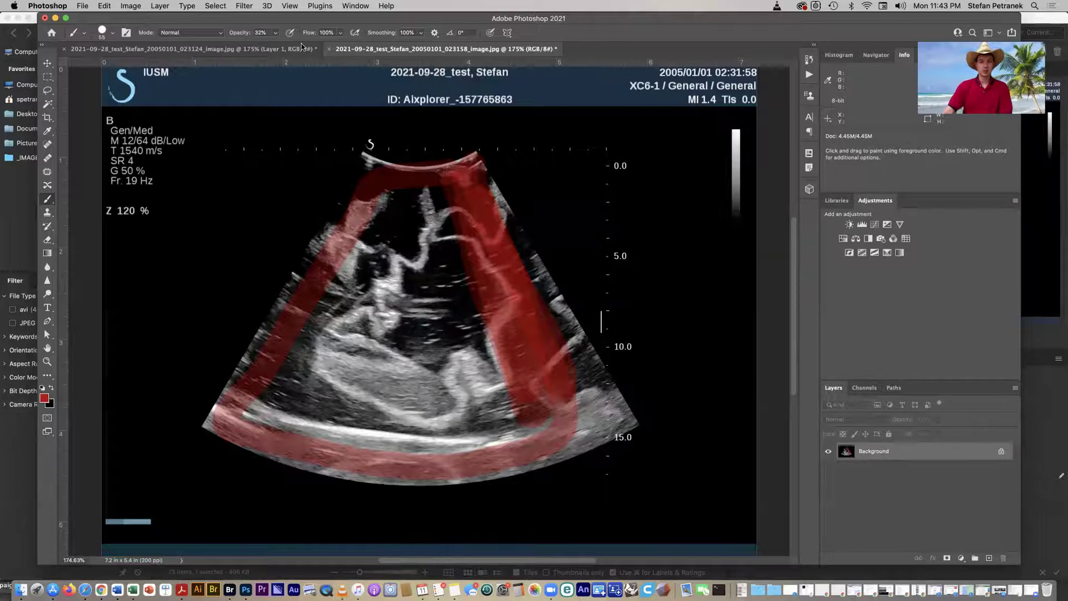
pyautogui.press('v')
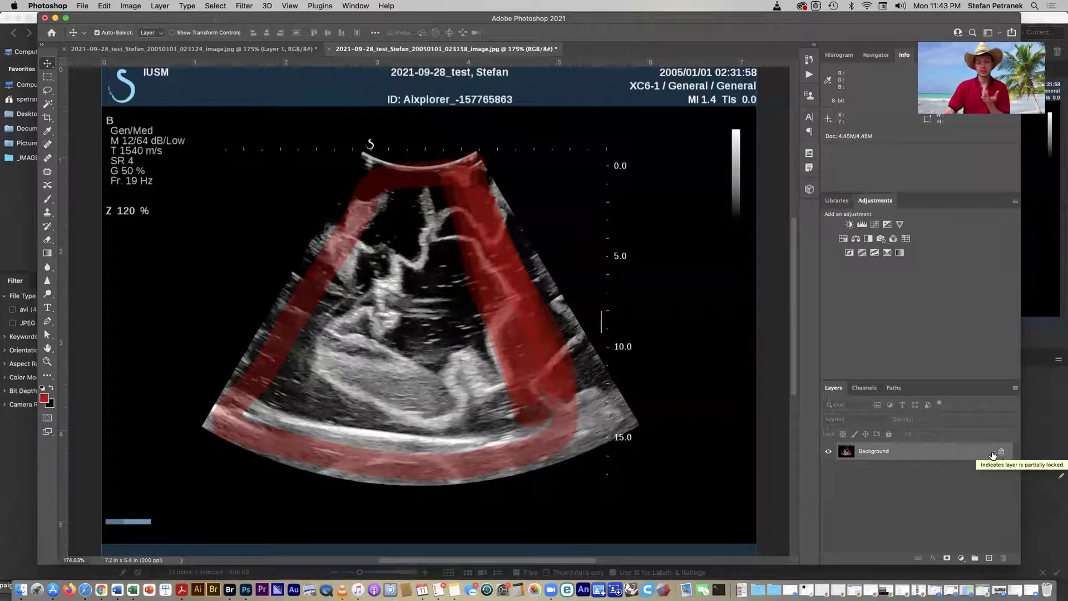
# Convert the Background into a regular layer named Layer 0 and toggle its visibility.
pyautogui.doubleClick(913, 454)
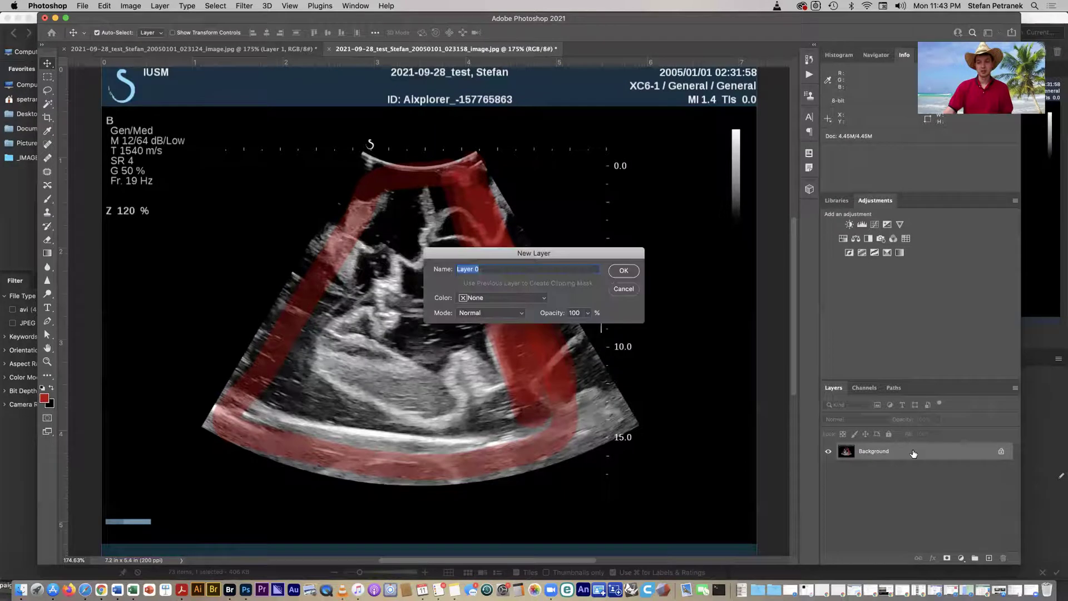
pyautogui.click(622, 271)
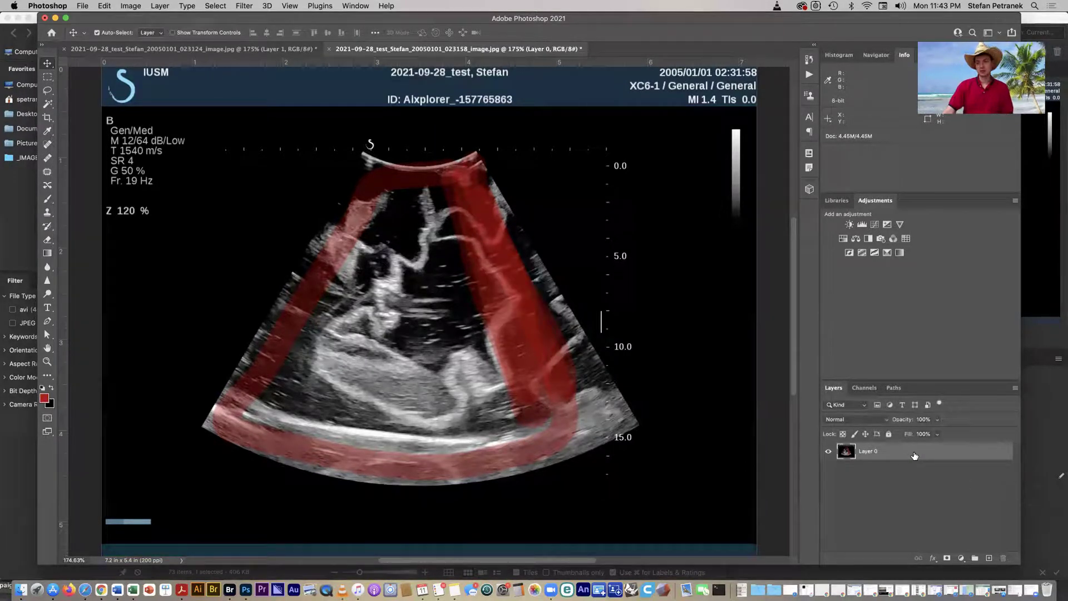
pyautogui.click(828, 452)
pyautogui.click(829, 453)
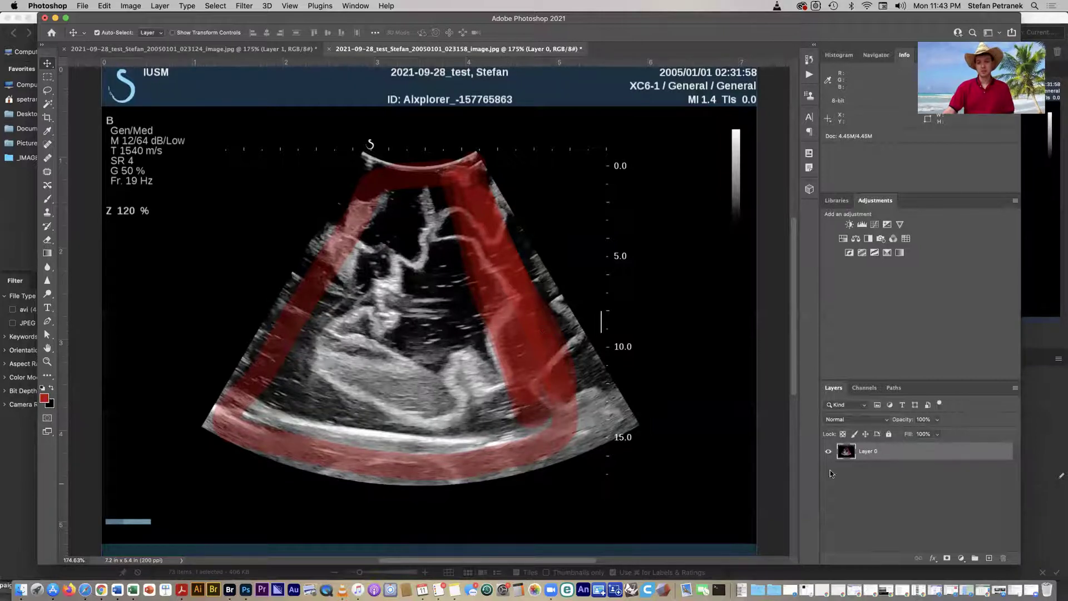
pyautogui.click(835, 457)
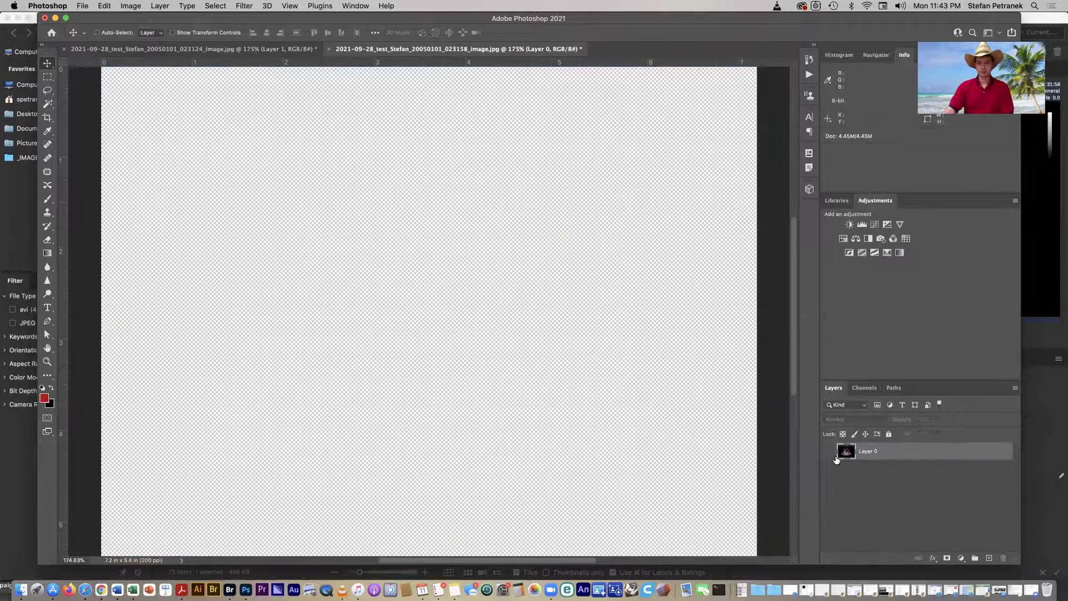
# Undo the Background conversion and the red strokes painted around the ultrasound sector.
pyautogui.press('super+z')
pyautogui.press('super+z')
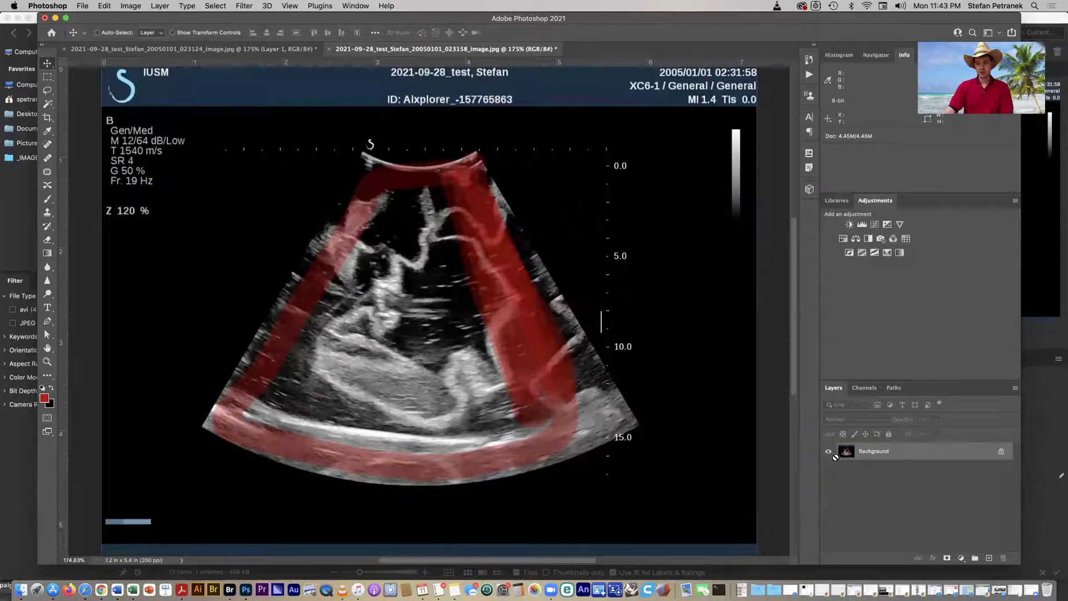
pyautogui.press('super+z')
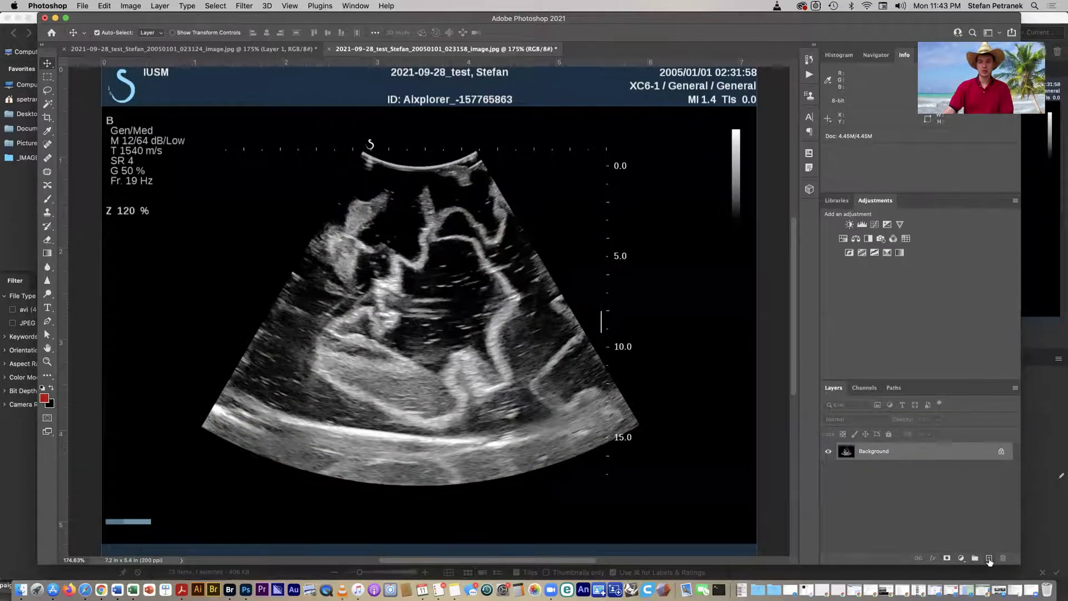
# Add a new layer above the Background and paint translucent red freehand loops over the ultrasound structures on it.
pyautogui.click(989, 558)
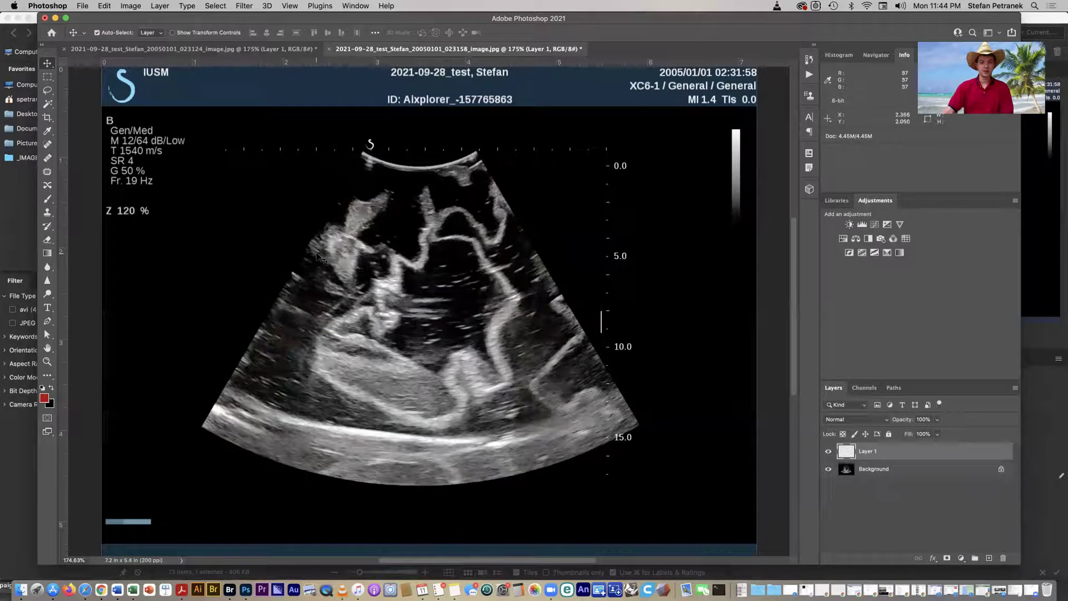
pyautogui.press('b')
pyautogui.moveTo(465, 191)
pyautogui.mouseDown()
pyautogui.moveTo(555, 389)
pyautogui.moveTo(509, 425)
pyautogui.moveTo(450, 431)
pyautogui.moveTo(302, 360)
pyautogui.moveTo(367, 220)
pyautogui.mouseUp()
pyautogui.moveTo(423, 238)
pyautogui.mouseDown()
pyautogui.moveTo(439, 384)
pyautogui.moveTo(356, 300)
pyautogui.moveTo(436, 333)
pyautogui.mouseUp()
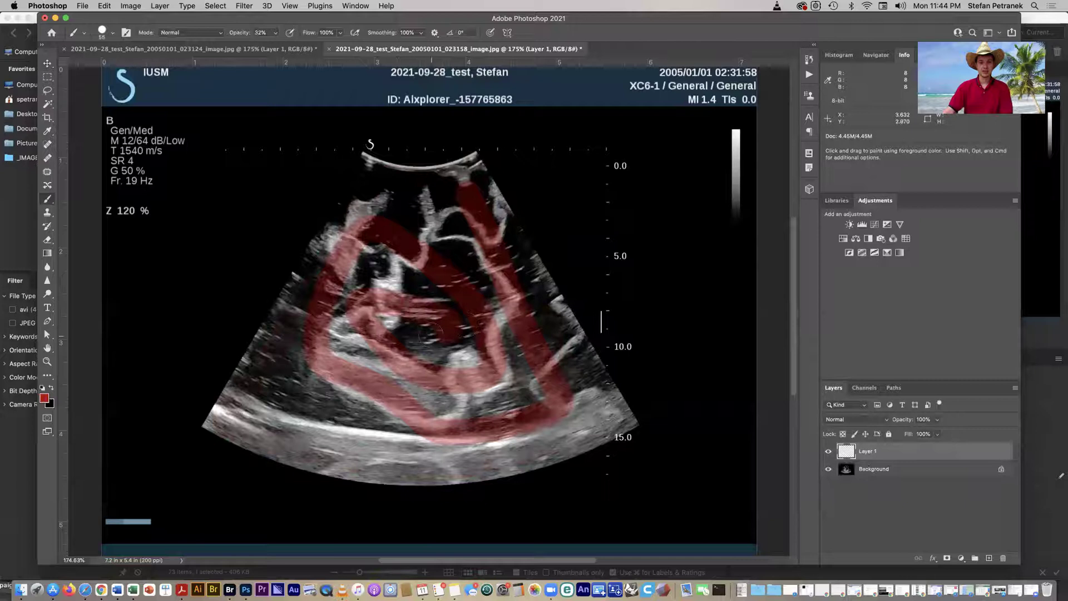
# Toggle the painted layer's visibility to compare with the original image, and delete that layer.
pyautogui.click(829, 452)
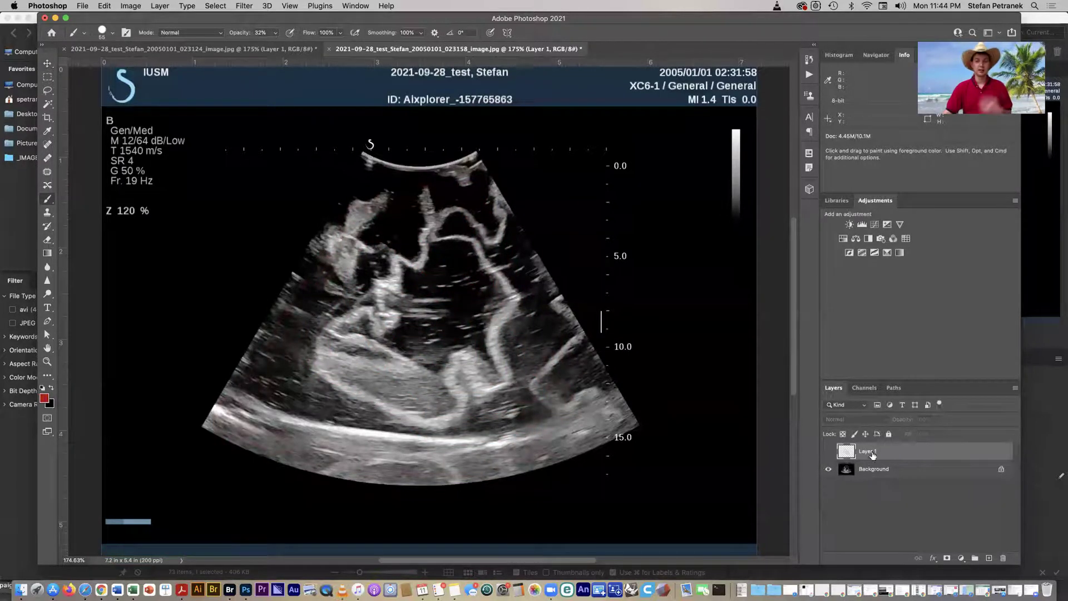
pyautogui.click(829, 451)
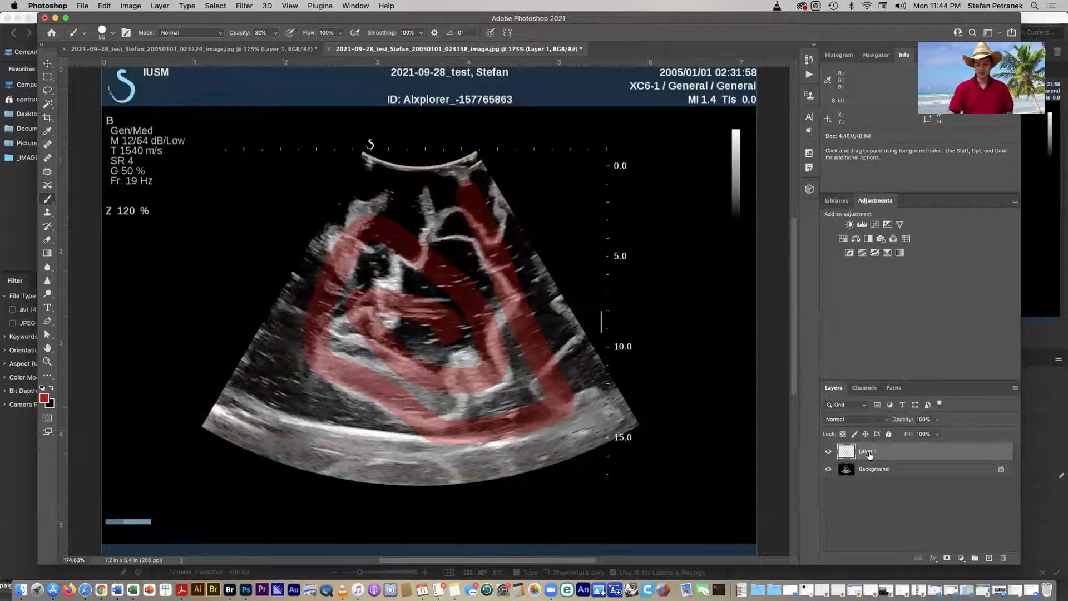
pyautogui.press('Delete')
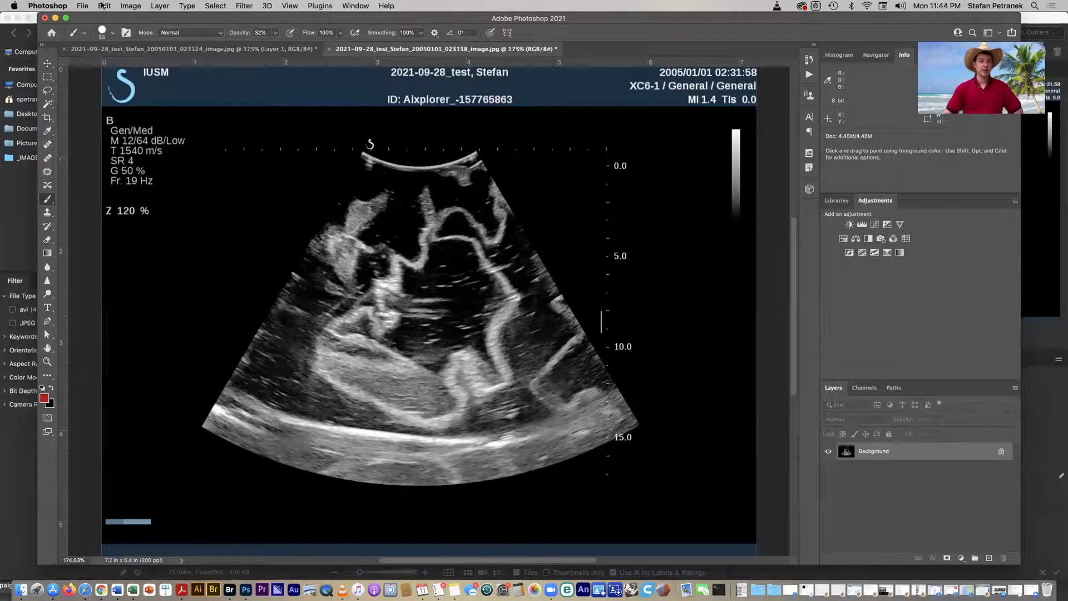
# Start converting the ultrasound image to Indexed Color and set the palette to Local (Perceptual).
pyautogui.click(138, 8)
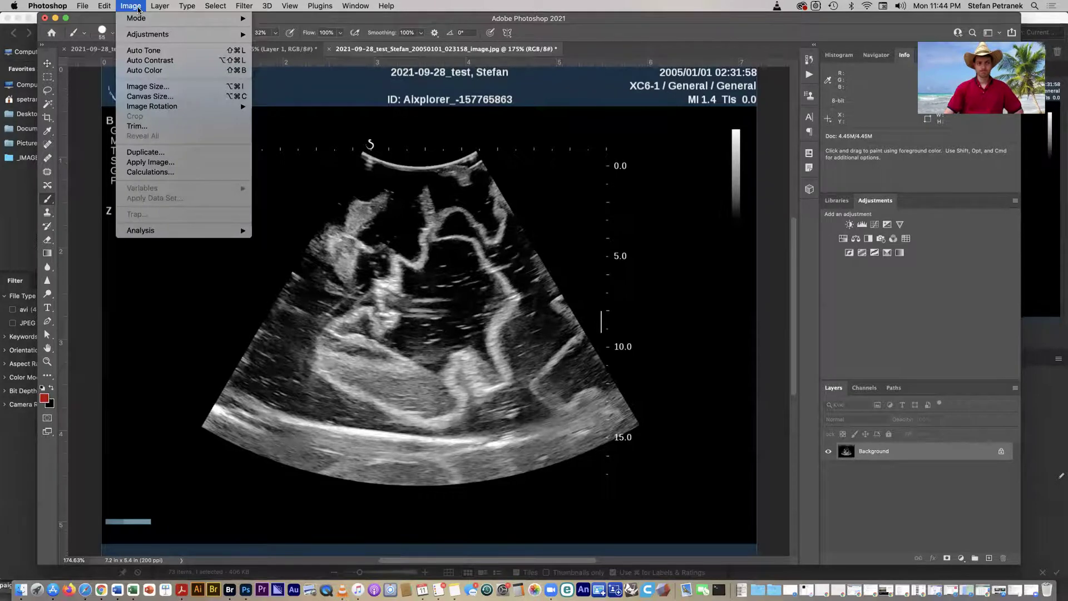
pyautogui.moveTo(139, 19)
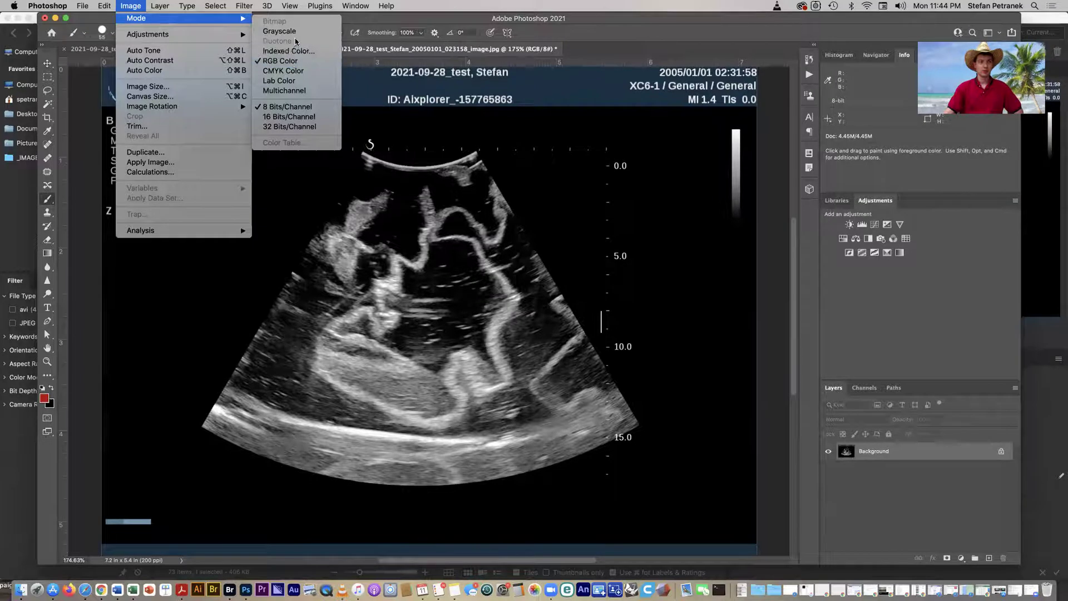
pyautogui.click(307, 51)
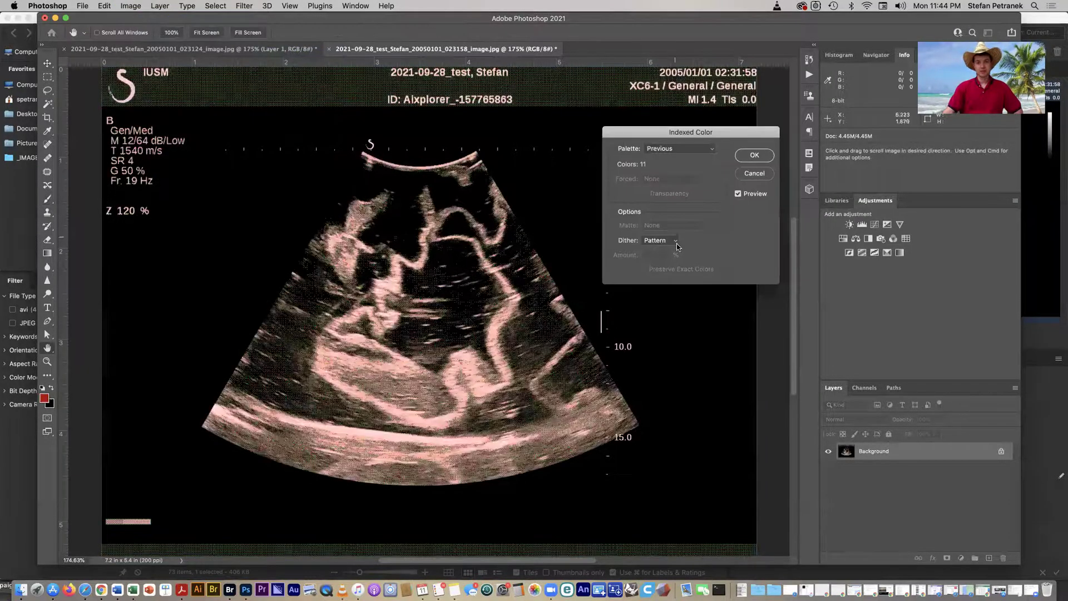
pyautogui.moveTo(690, 132)
pyautogui.mouseDown()
pyautogui.moveTo(661, 136)
pyautogui.moveTo(679, 139)
pyautogui.mouseUp()
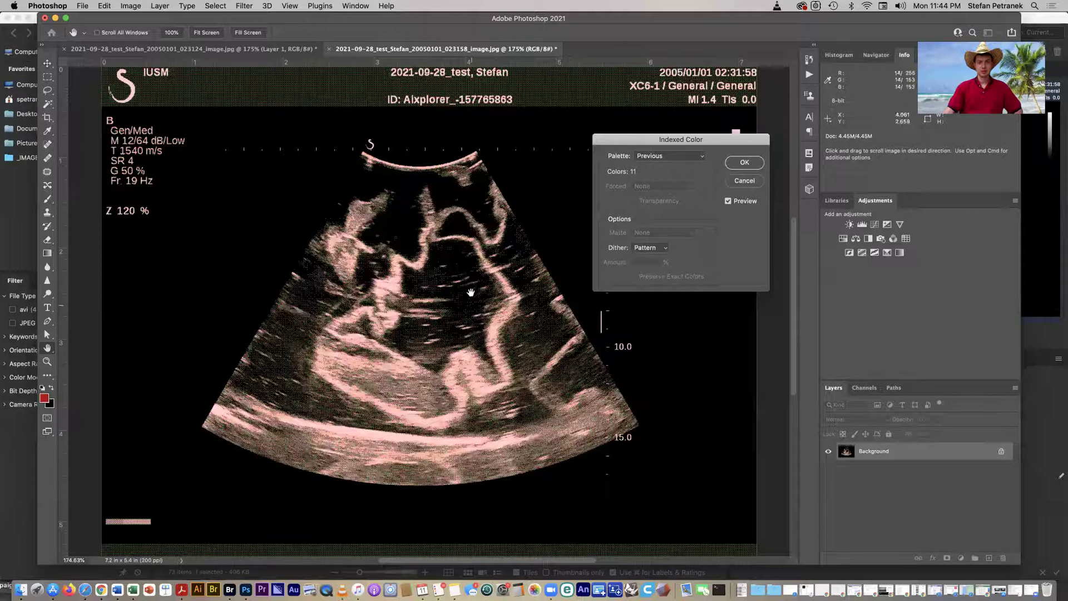
pyautogui.click(685, 156)
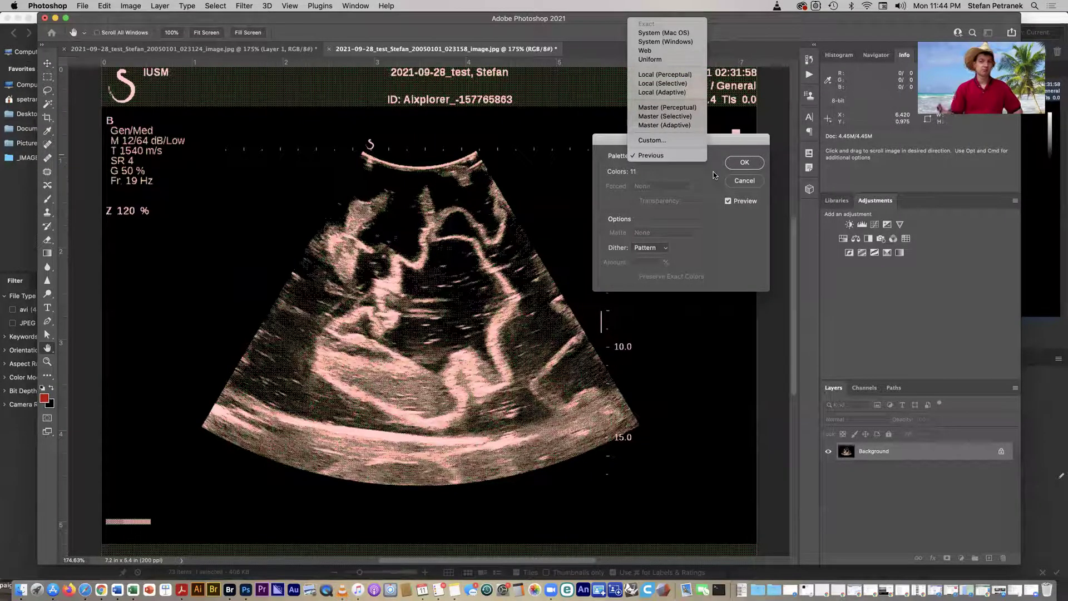
pyautogui.click(725, 142)
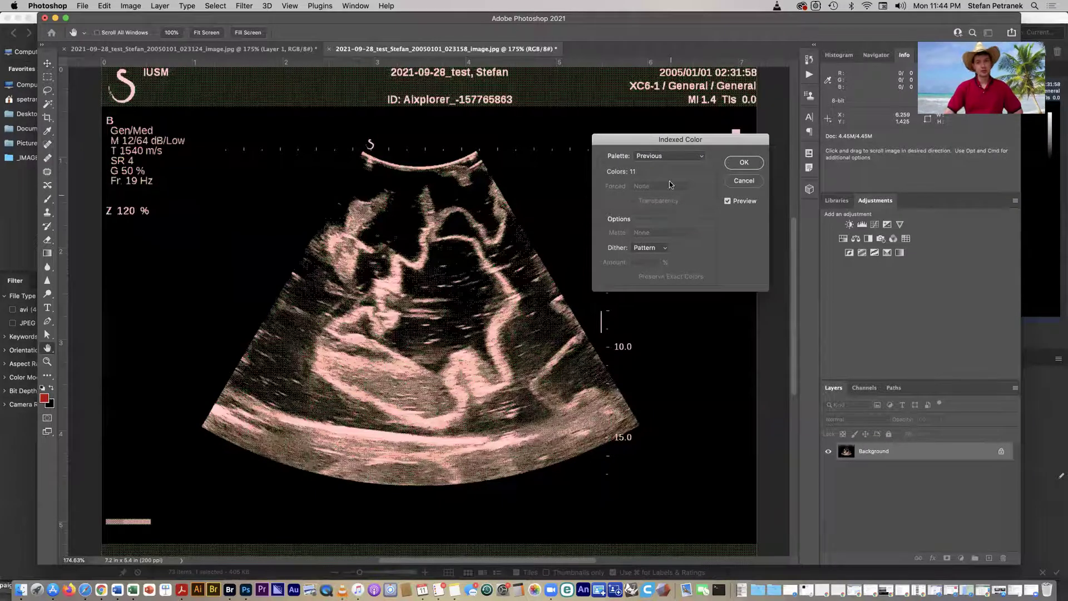
pyautogui.click(666, 157)
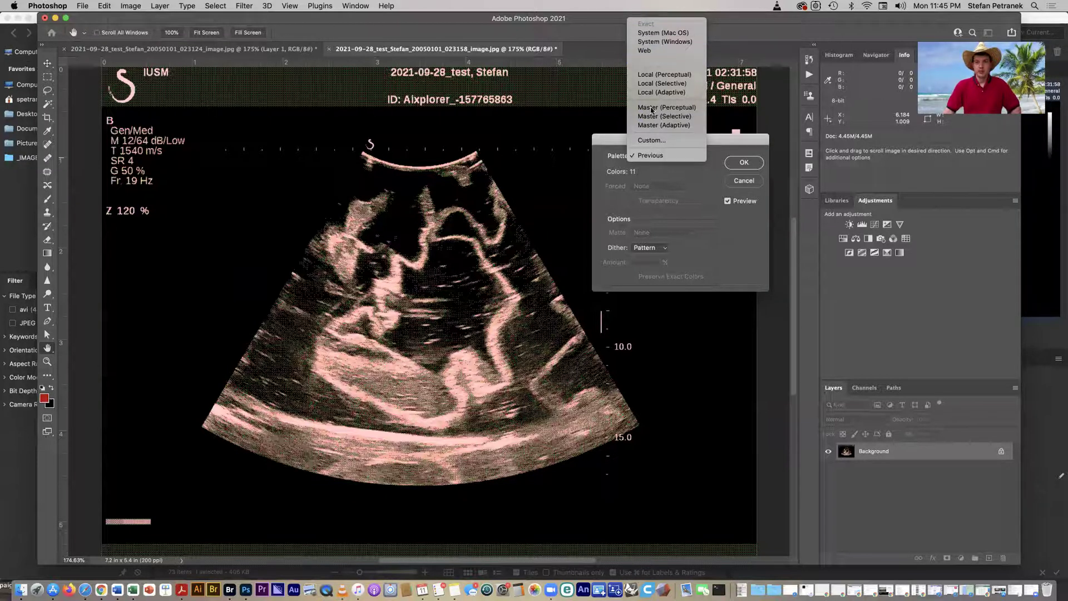
pyautogui.click(662, 74)
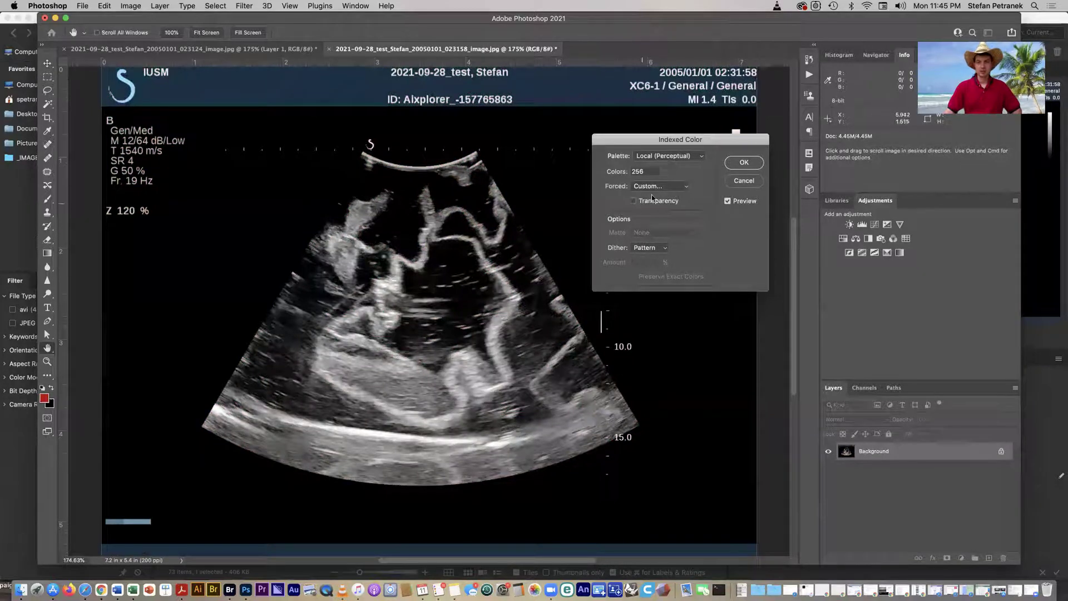
# Keep Pattern dithering and open the Custom forced colors table for editing.
pyautogui.click(654, 187)
pyautogui.click(694, 210)
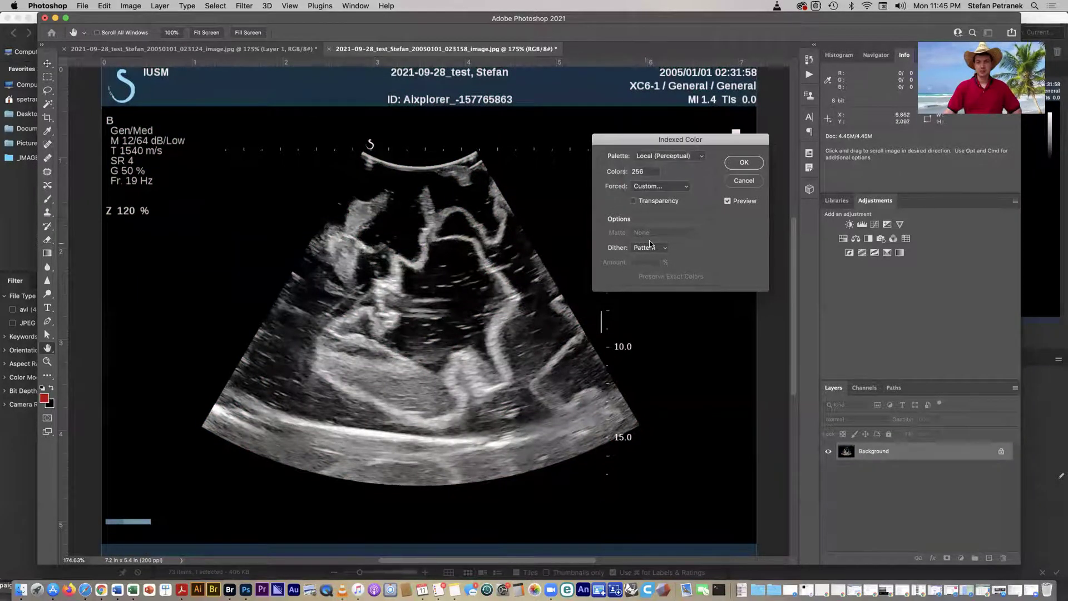
pyautogui.click(648, 248)
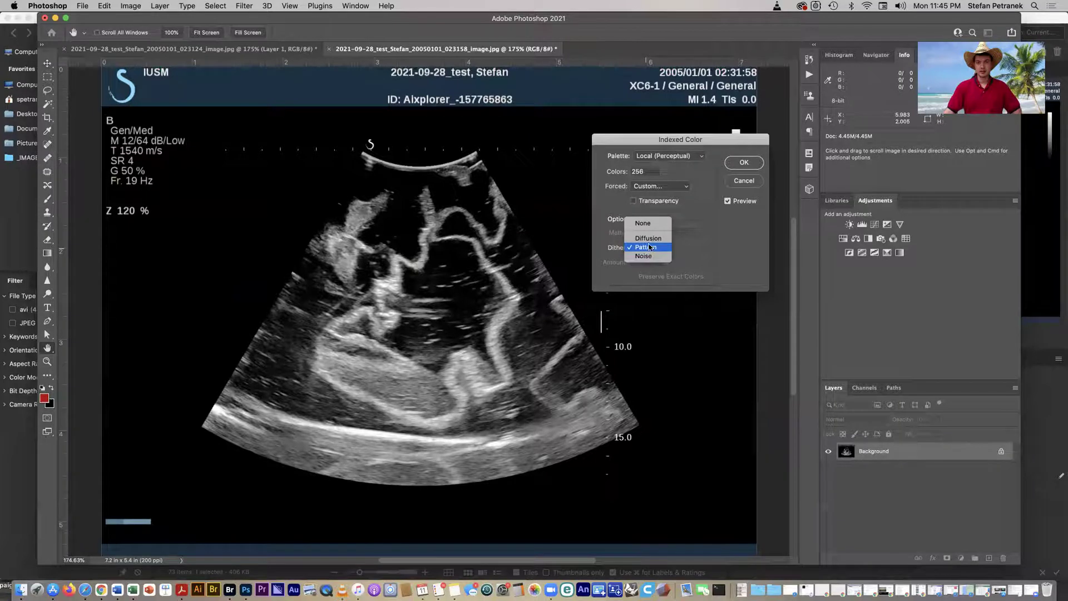
pyautogui.click(646, 247)
pyautogui.click(642, 189)
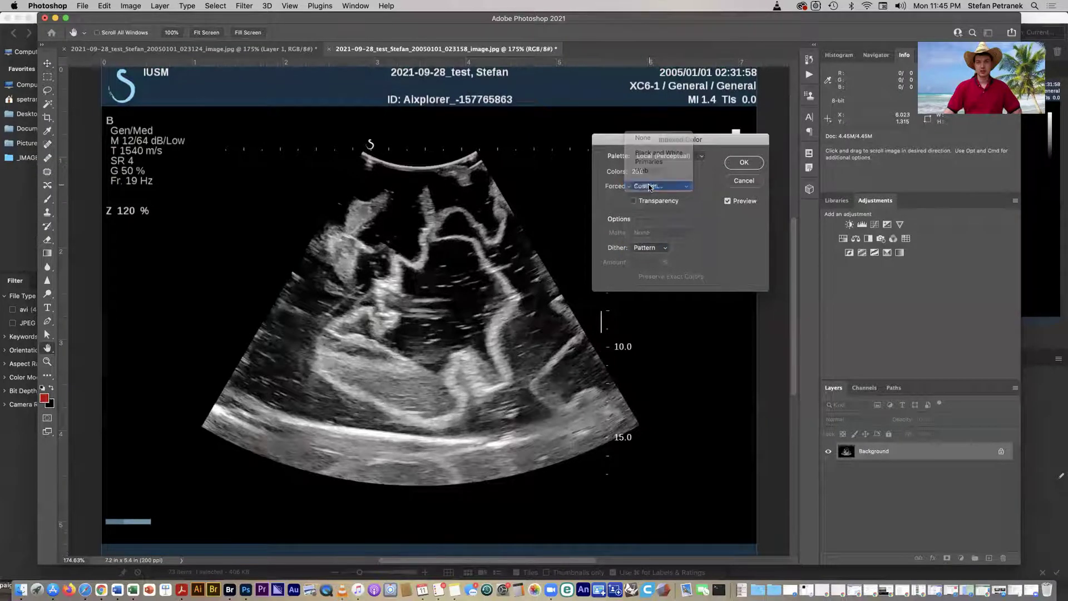
pyautogui.click(651, 186)
pyautogui.moveTo(592, 367); pyautogui.dragTo(660, 309)
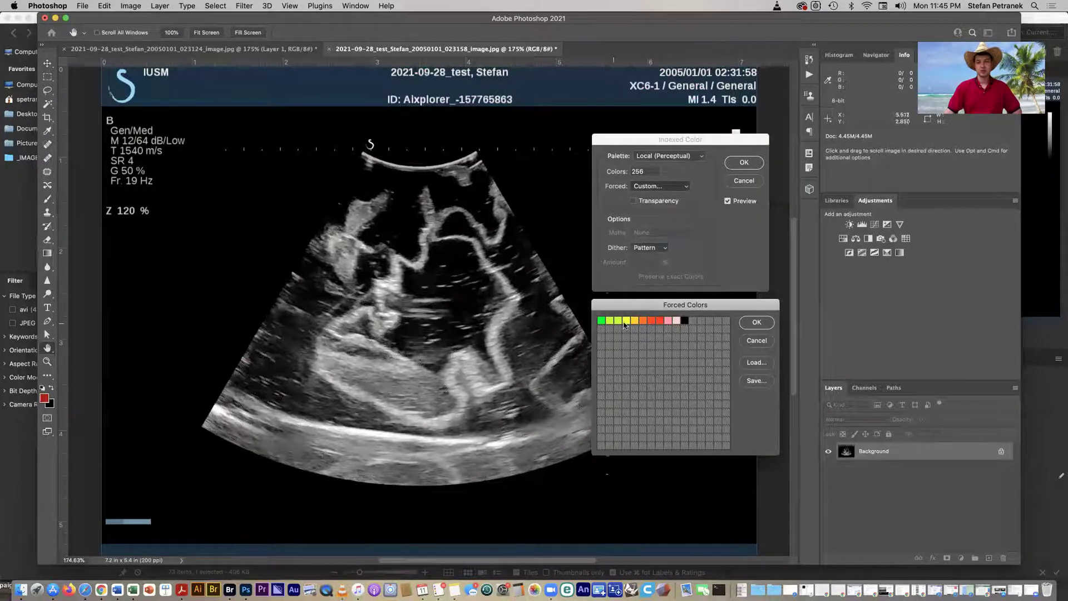
# Remove the black, pink, red and orange swatches from the end of the forced colors, keeping the green through yellow-orange ones.
pyautogui.click(685, 321)
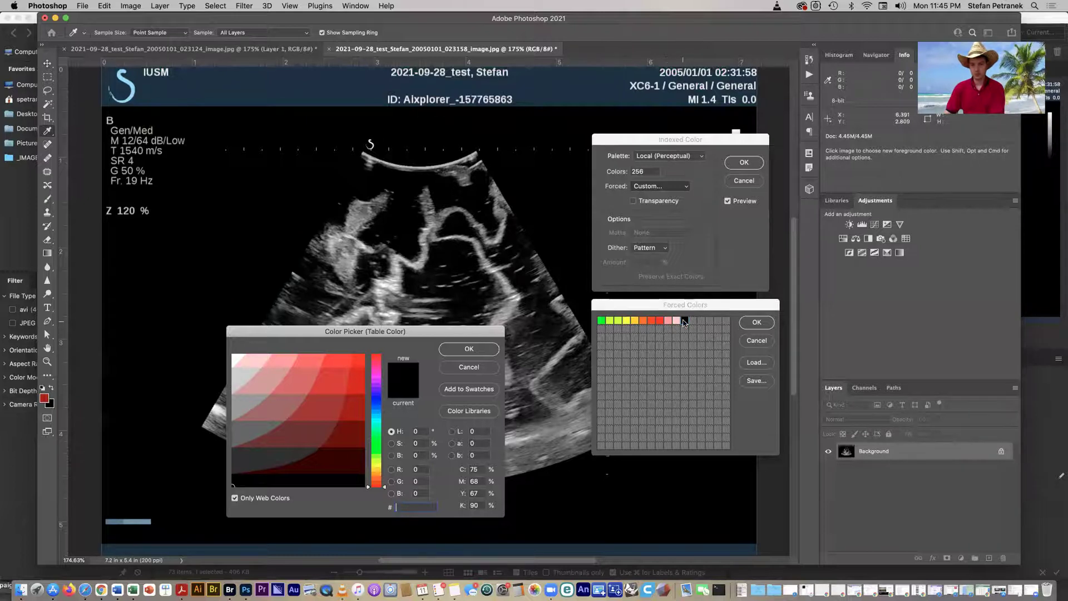
pyautogui.click(471, 370)
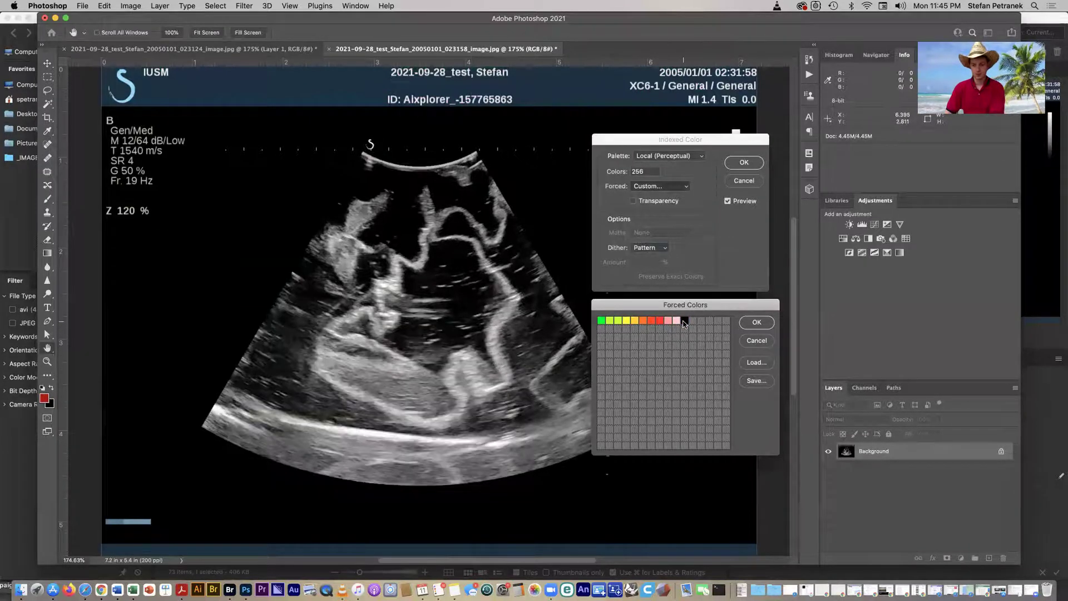
pyautogui.keyDown('super'); pyautogui.click(684, 323); pyautogui.keyUp('super')
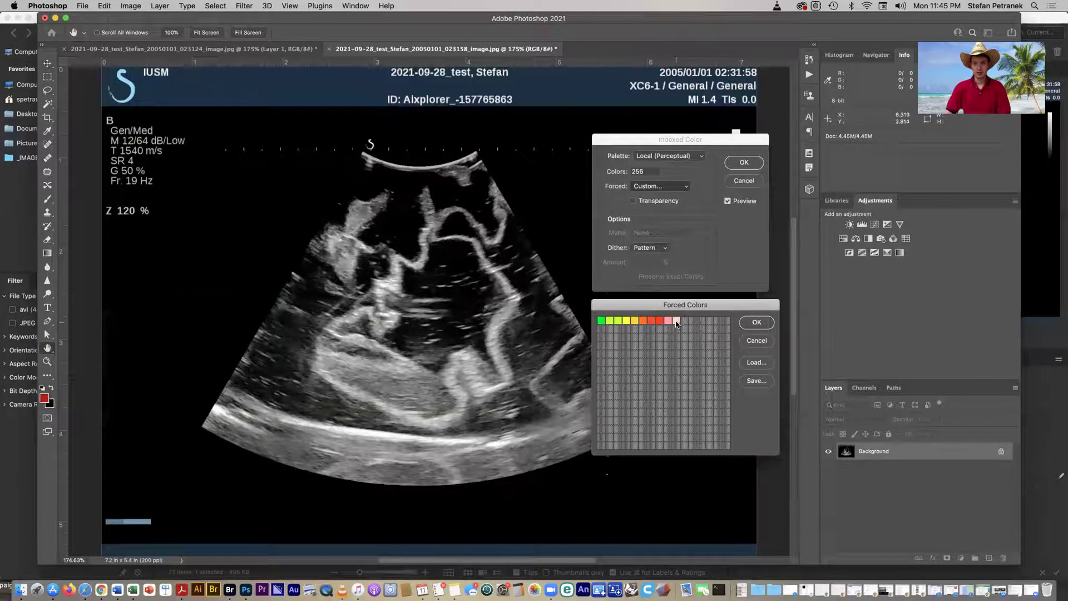
pyautogui.keyDown('super'); pyautogui.click(676, 321); pyautogui.keyUp('super')
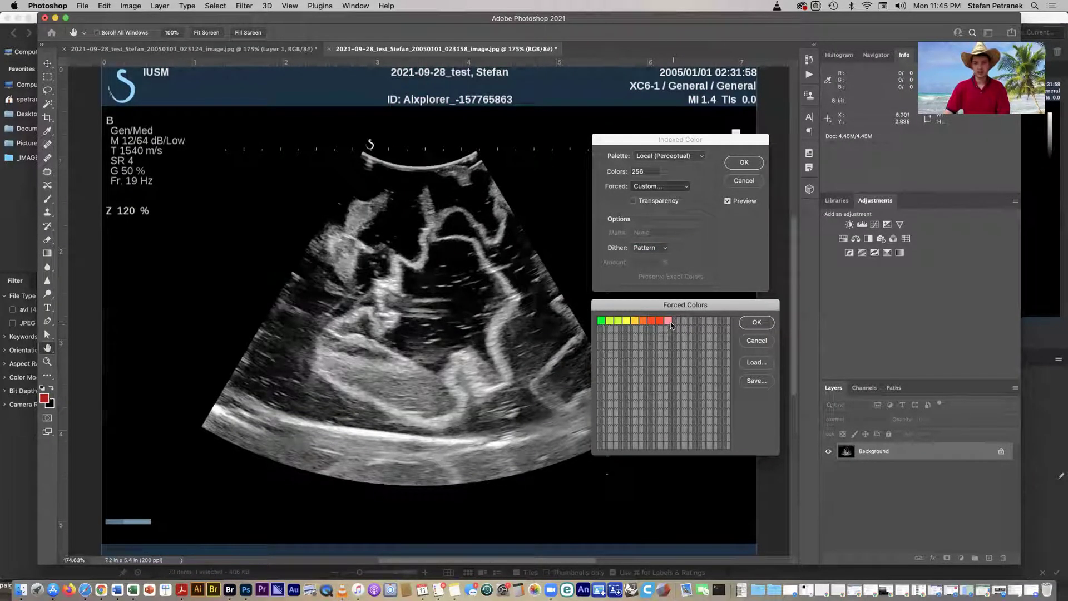
pyautogui.keyDown('super'); pyautogui.click(660, 322); pyautogui.keyUp('super')
pyautogui.keyDown('super'); pyautogui.click(652, 322); pyautogui.keyUp('super')
pyautogui.keyDown('super'); pyautogui.click(645, 322); pyautogui.keyUp('super')
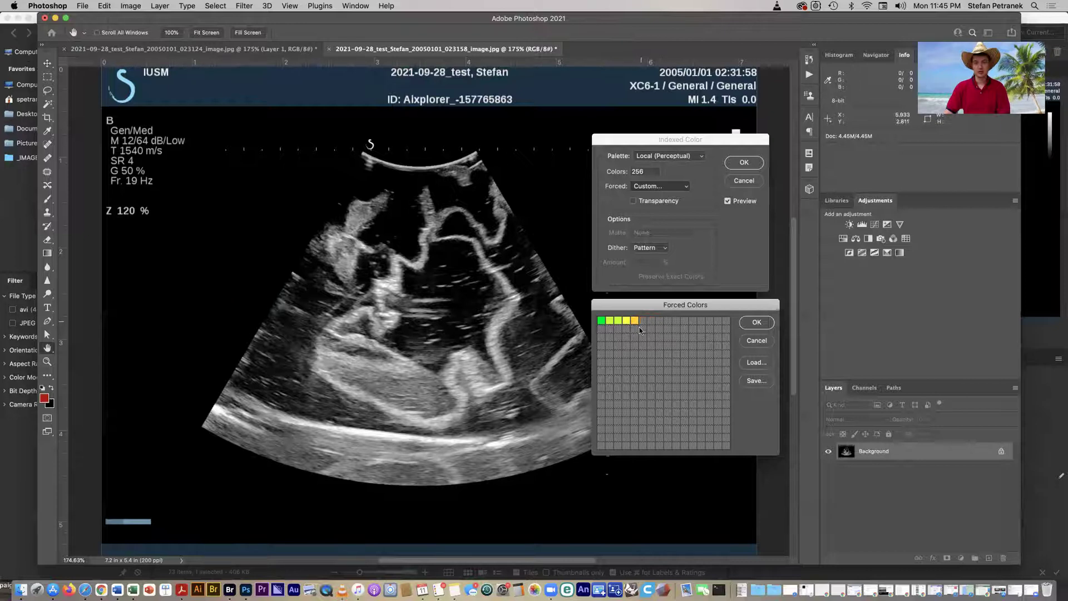
# Add the orange-red ff3300 to the forced colors table directly after the yellow-orange swatch.
pyautogui.click(644, 322)
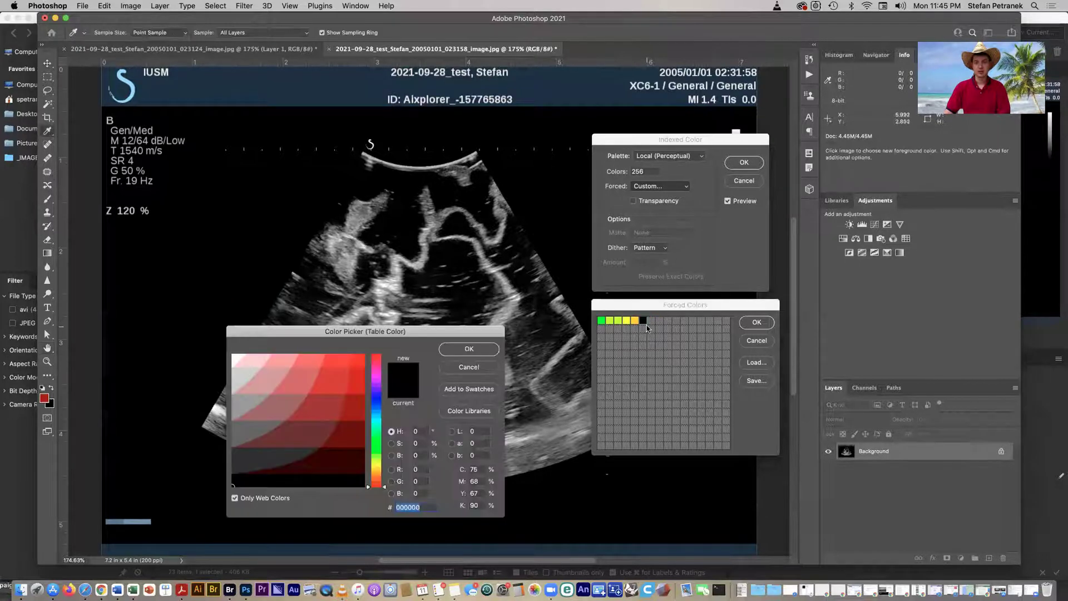
pyautogui.click(374, 446)
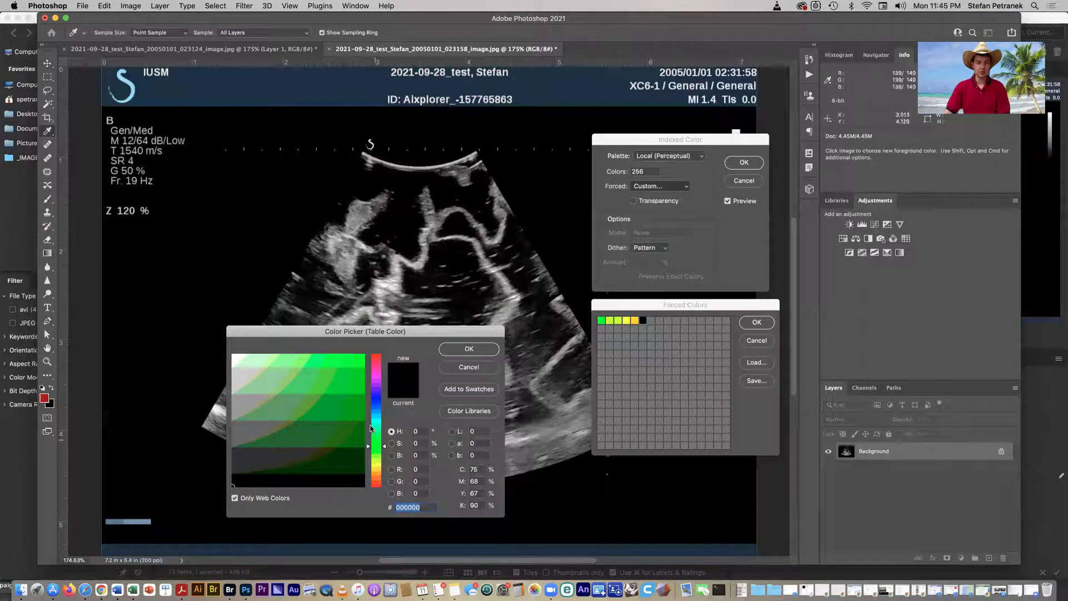
pyautogui.click(375, 485)
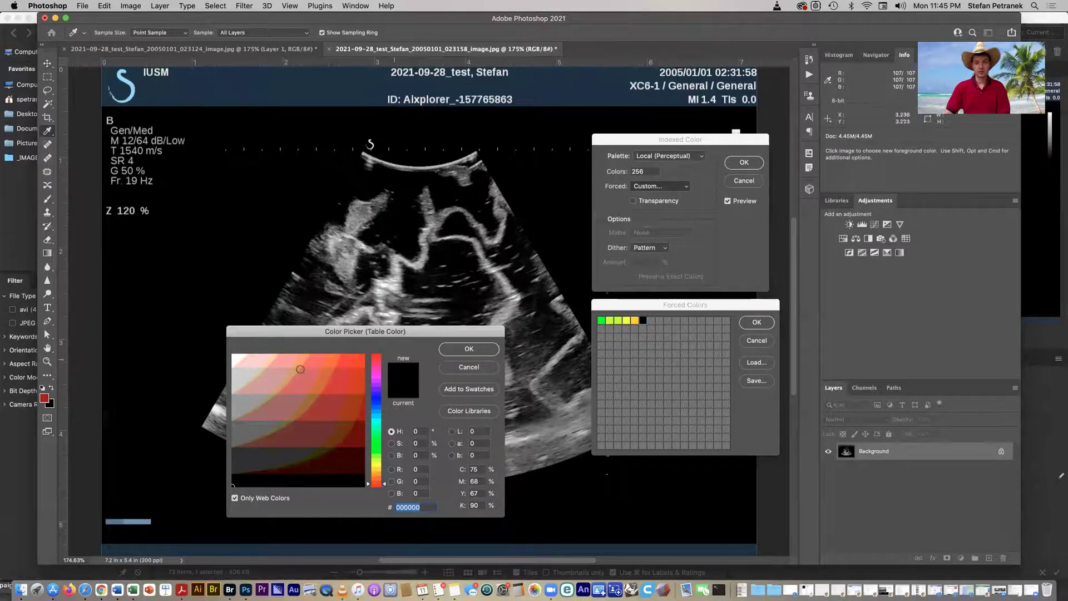
pyautogui.click(354, 361)
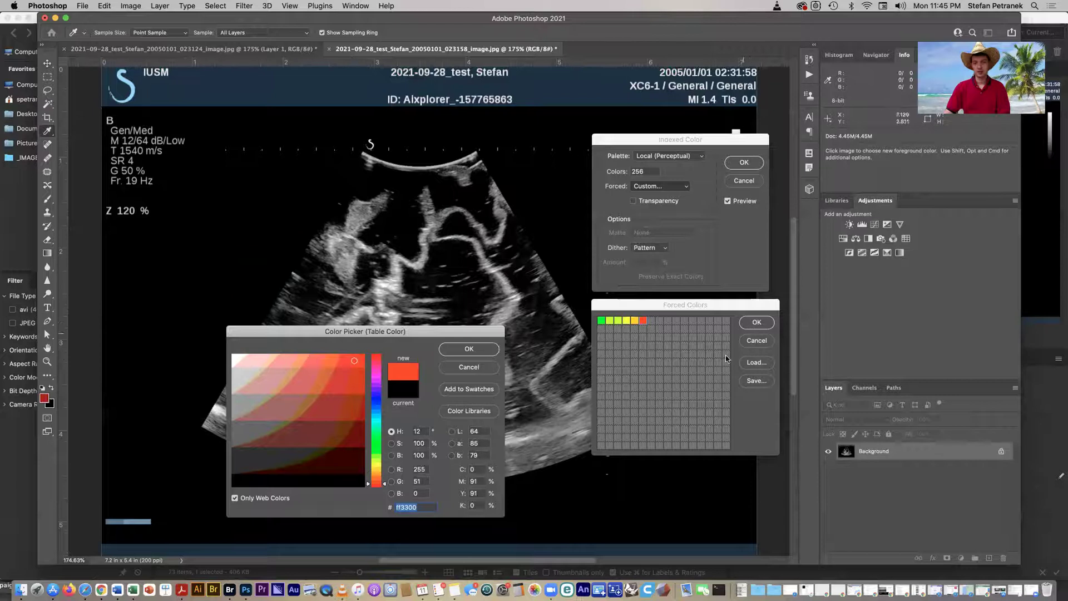
pyautogui.click(469, 349)
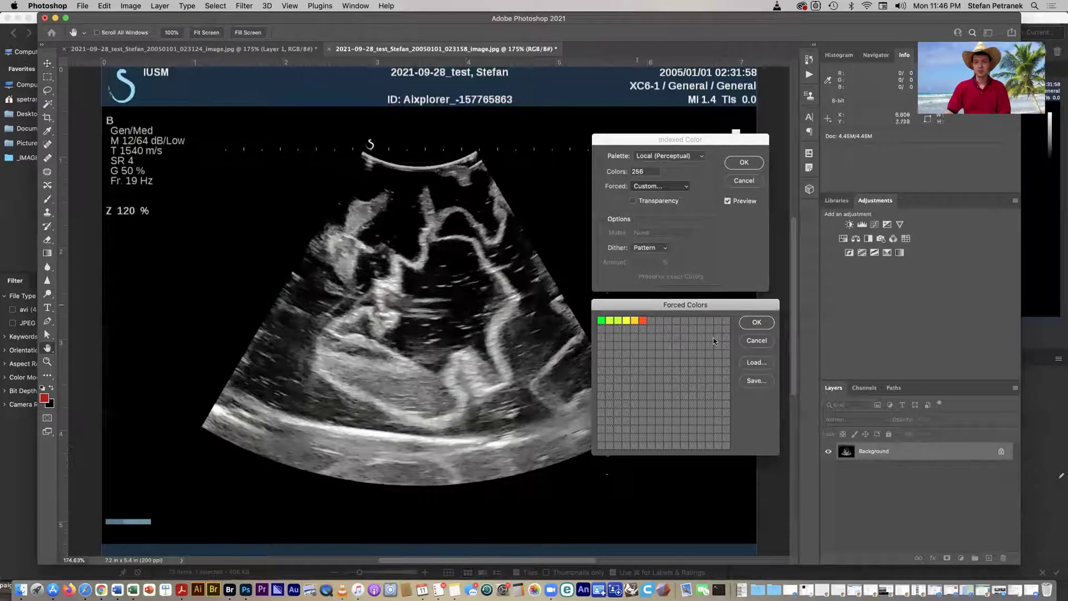
# Save the forced colors as GreenRed.act in the Documents folder and accept the forced colors table.
pyautogui.click(756, 381)
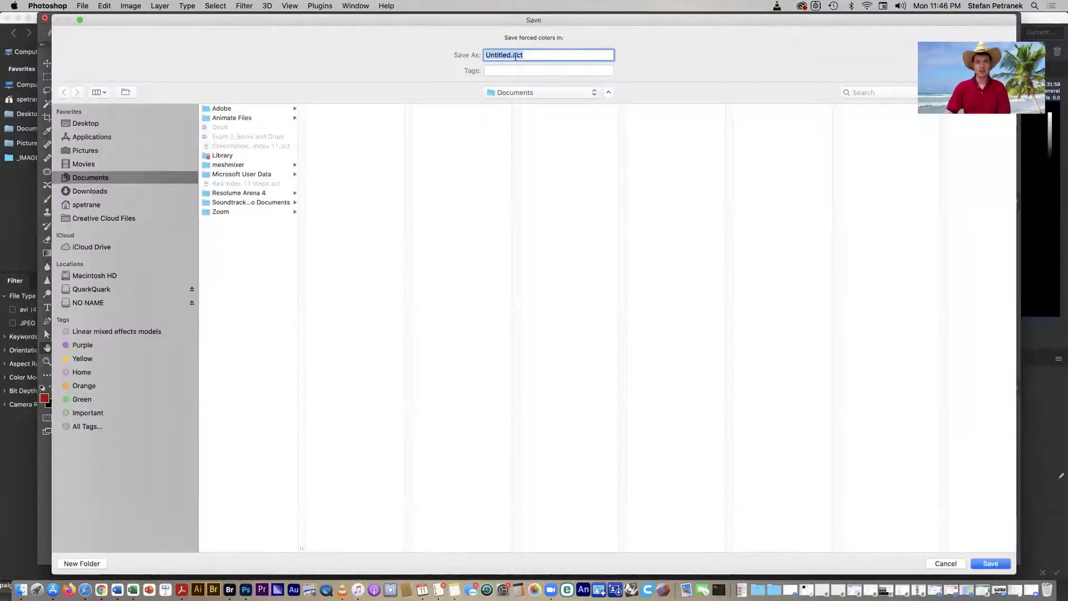
pyautogui.moveTo(510, 54); pyautogui.dragTo(457, 55)
pyautogui.write('GreenRed')
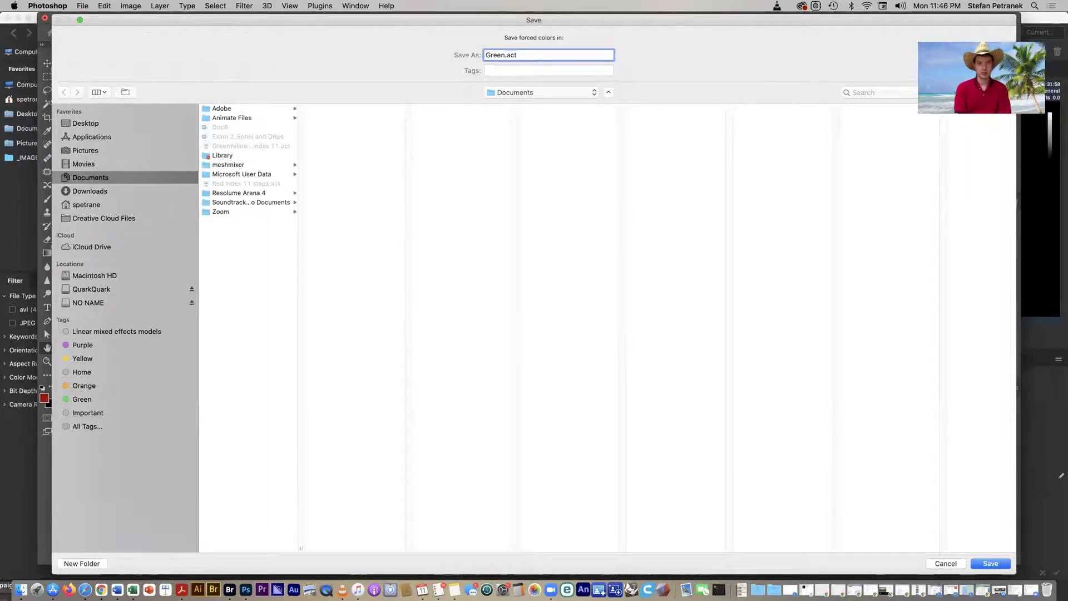
pyautogui.press('Return')
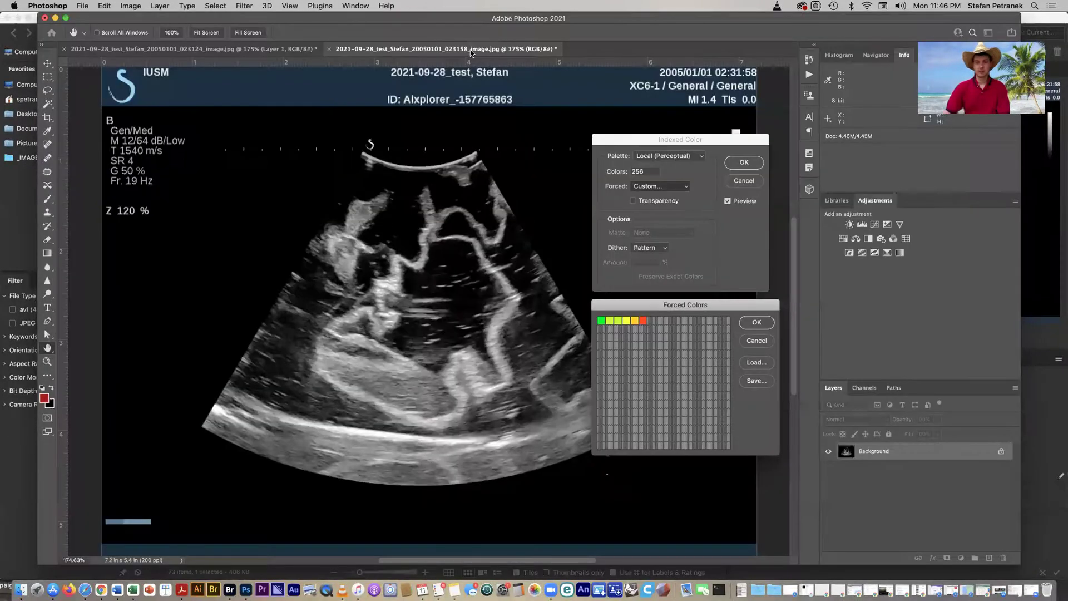
pyautogui.click(757, 322)
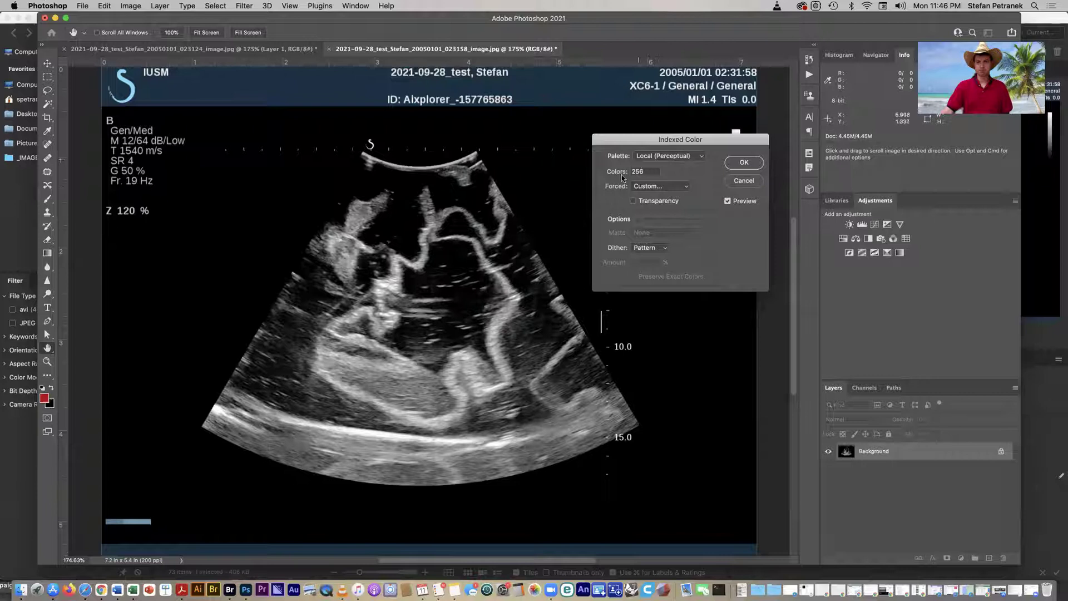
# Load GreenRed.act as the Custom palette and convert the image to Indexed Color with Pattern dithering.
pyautogui.click(634, 157)
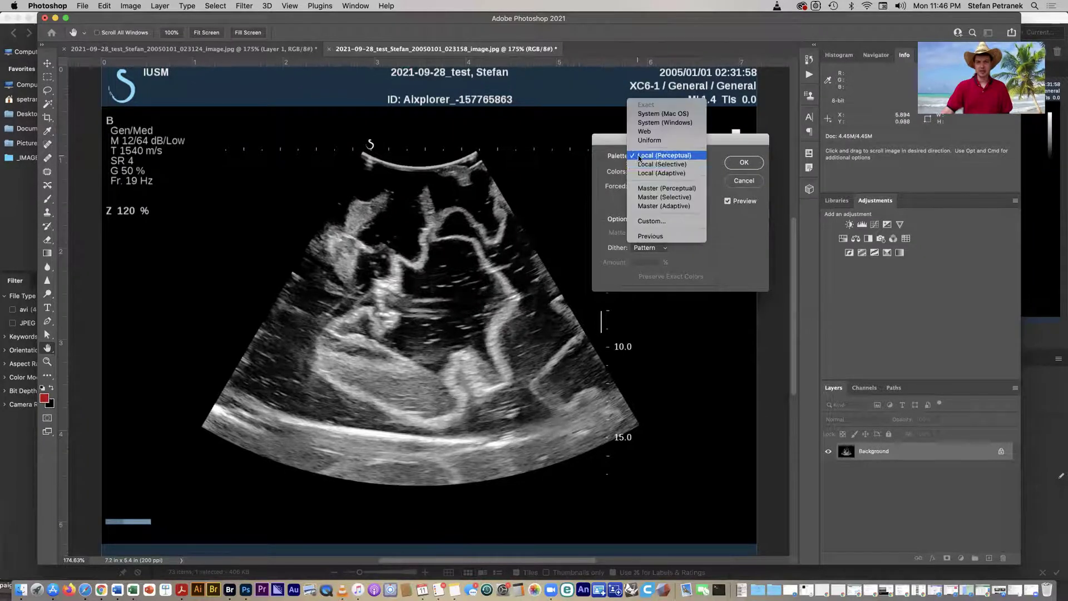
pyautogui.click(657, 222)
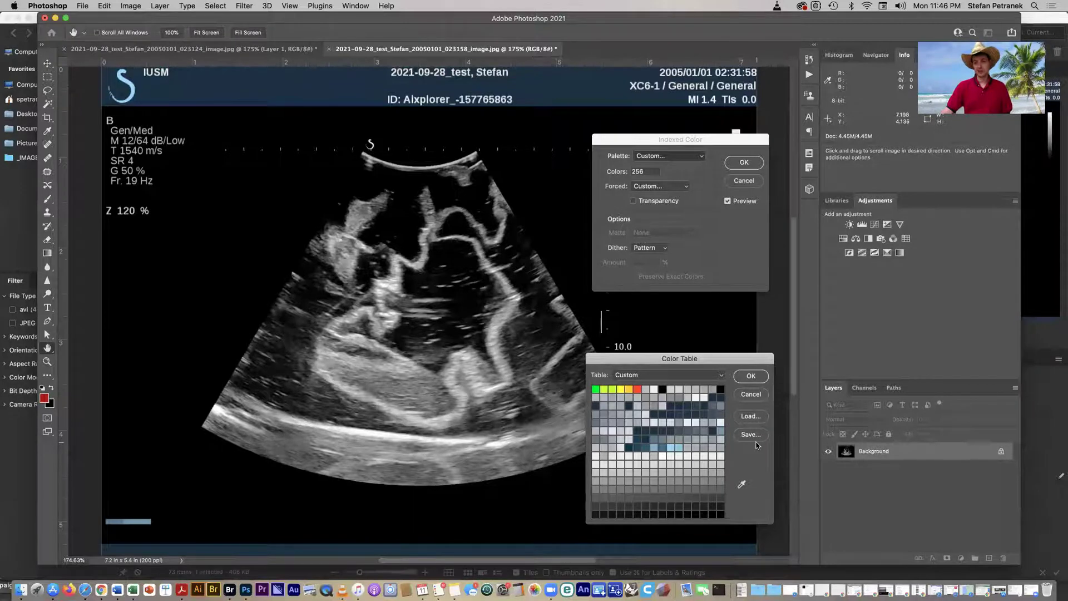
pyautogui.click(750, 417)
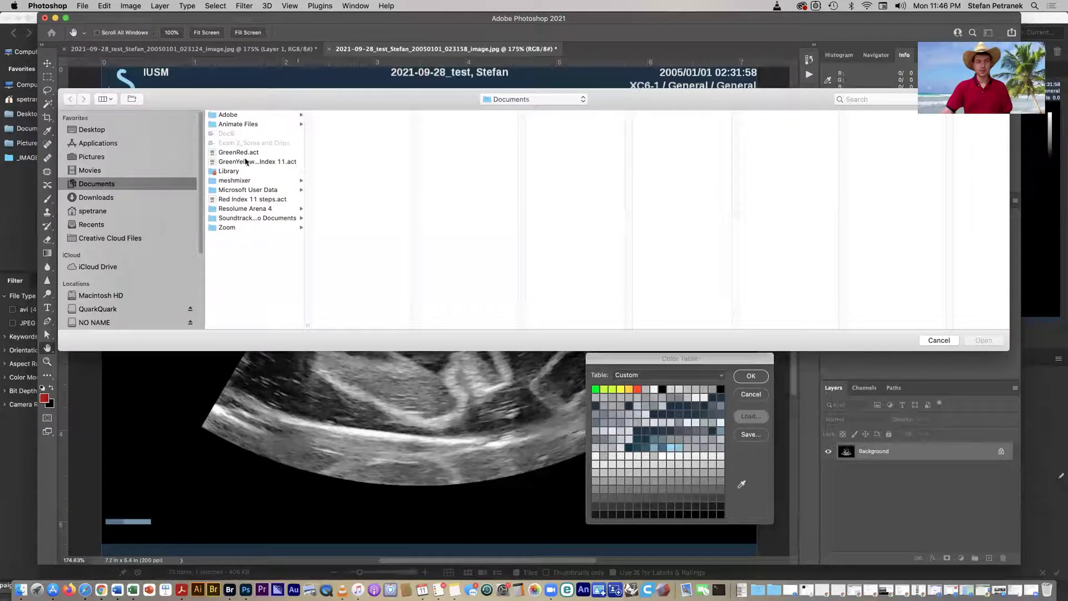
pyautogui.click(243, 153)
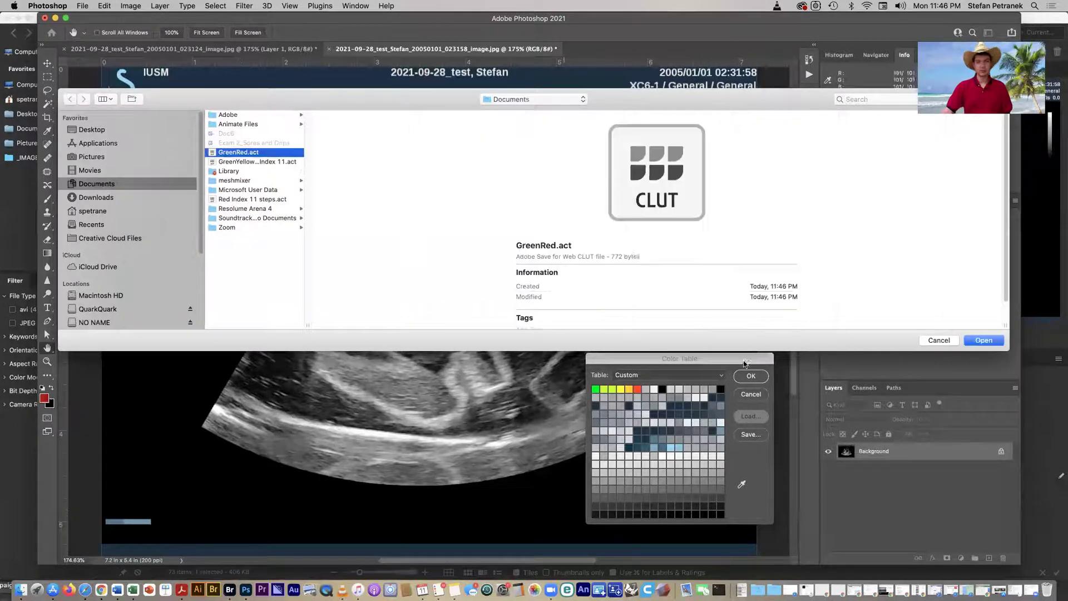
pyautogui.click(971, 340)
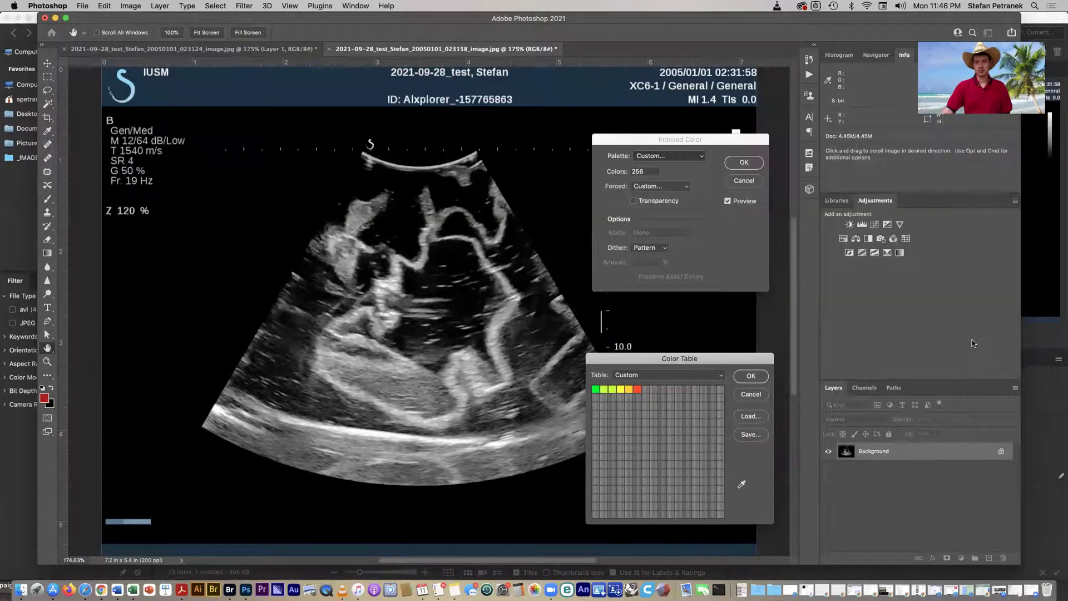
pyautogui.click(751, 376)
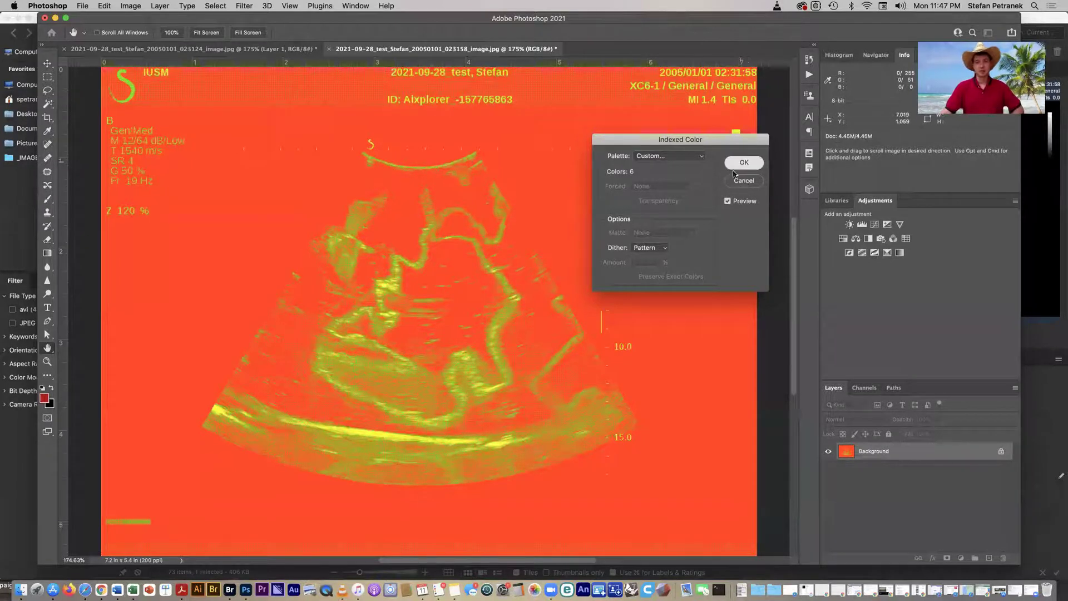
pyautogui.press('Return')
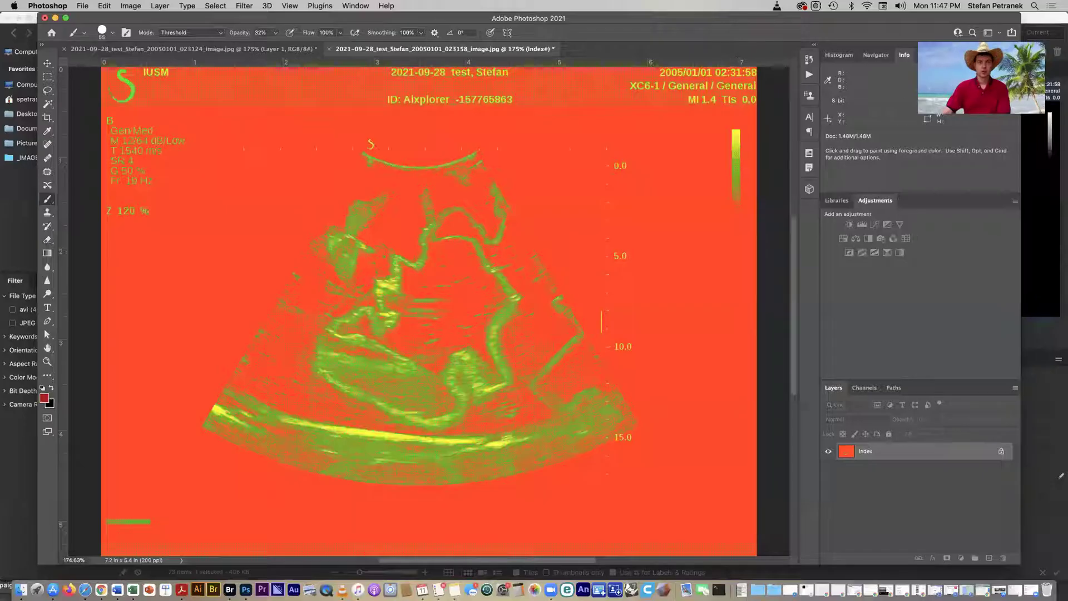
# Switch to Bridge and open the 021149 ultrasound image of the hand in Photoshop, fitted to the window.
pyautogui.press('super+Tab')
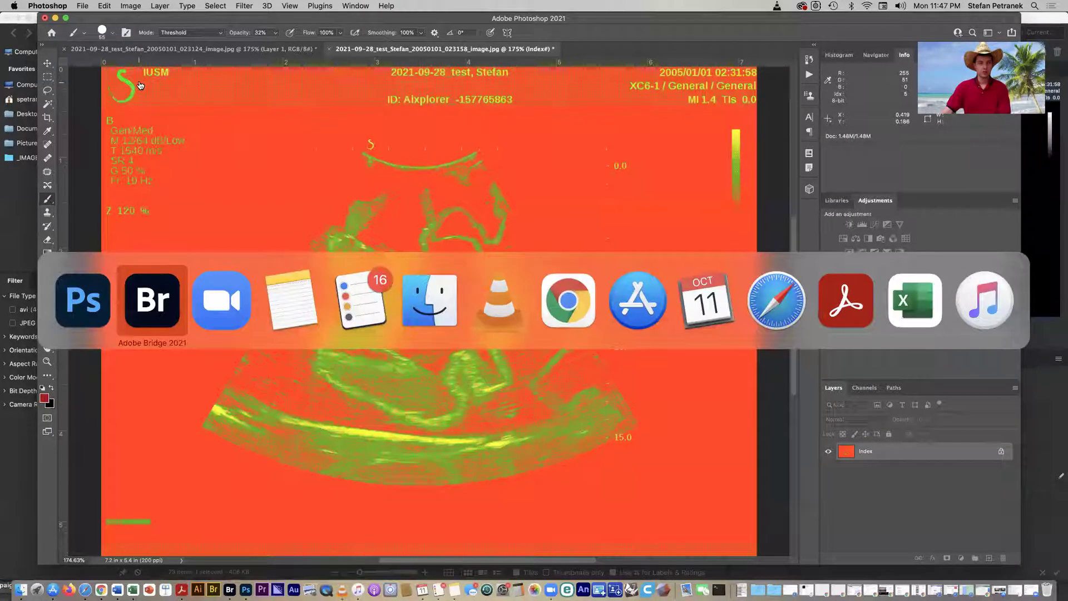
pyautogui.scroll(-3, 514, 294)
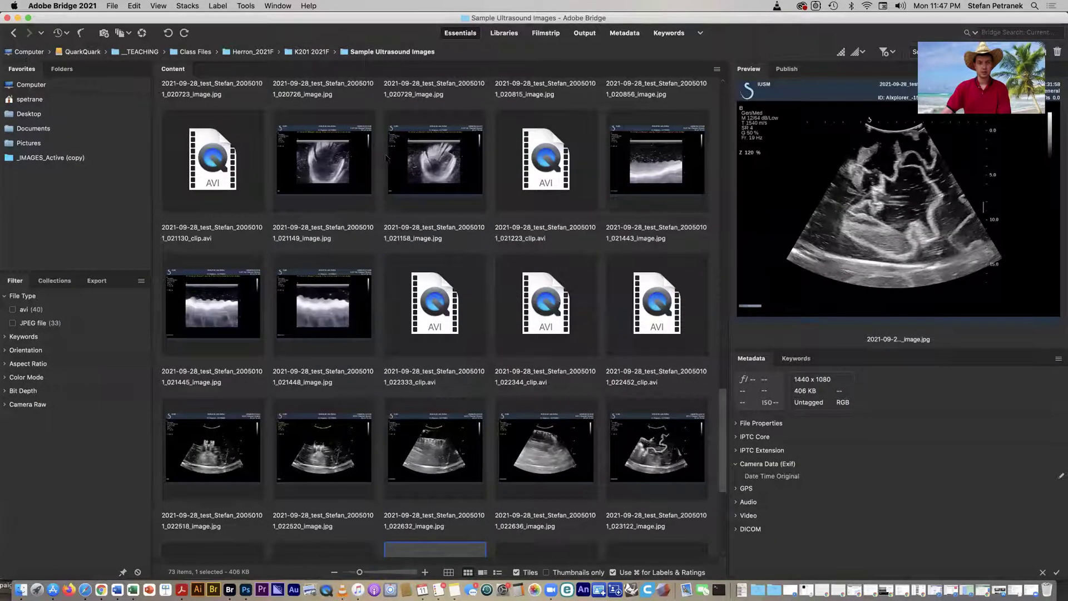
pyautogui.click(309, 175)
pyautogui.doubleClick(319, 182)
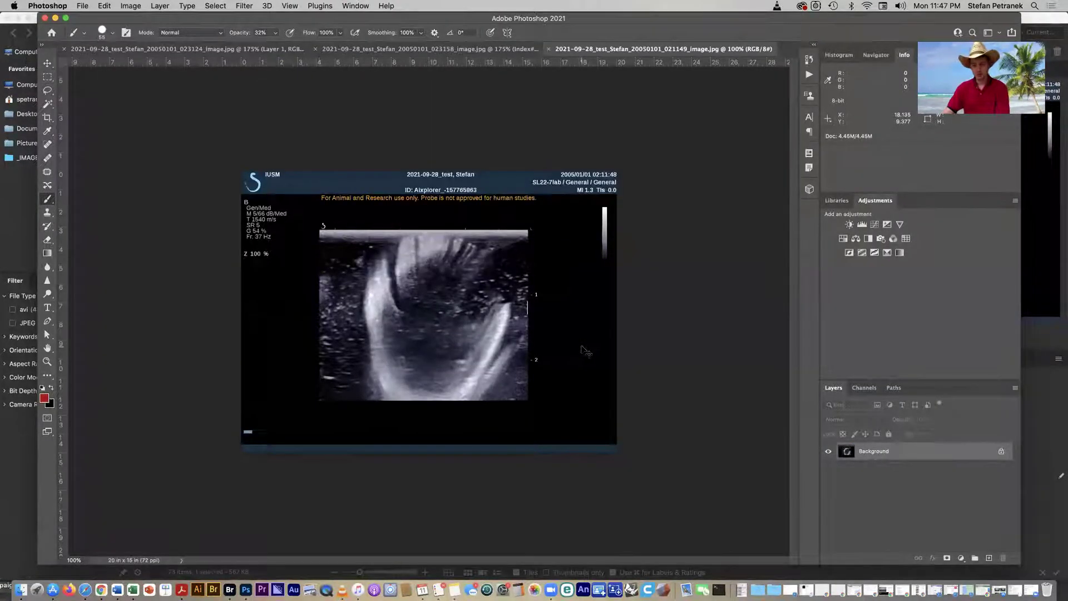
pyautogui.press('super+0')
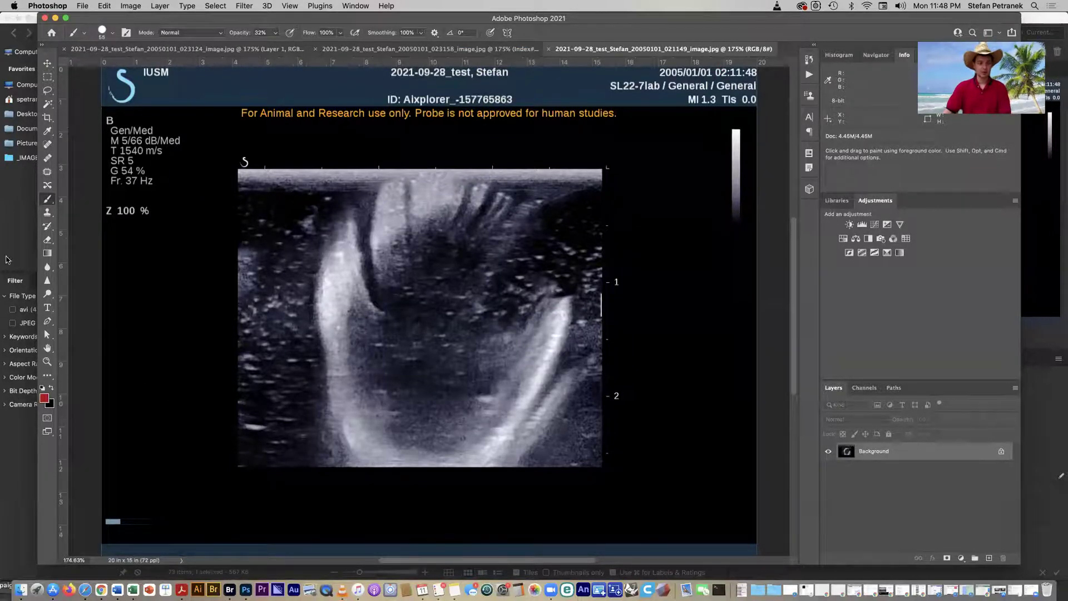
# Crop the image to the rectangular scan area, about 11.1 x 9.1 in, leaving out the header and annotations.
pyautogui.click(48, 117)
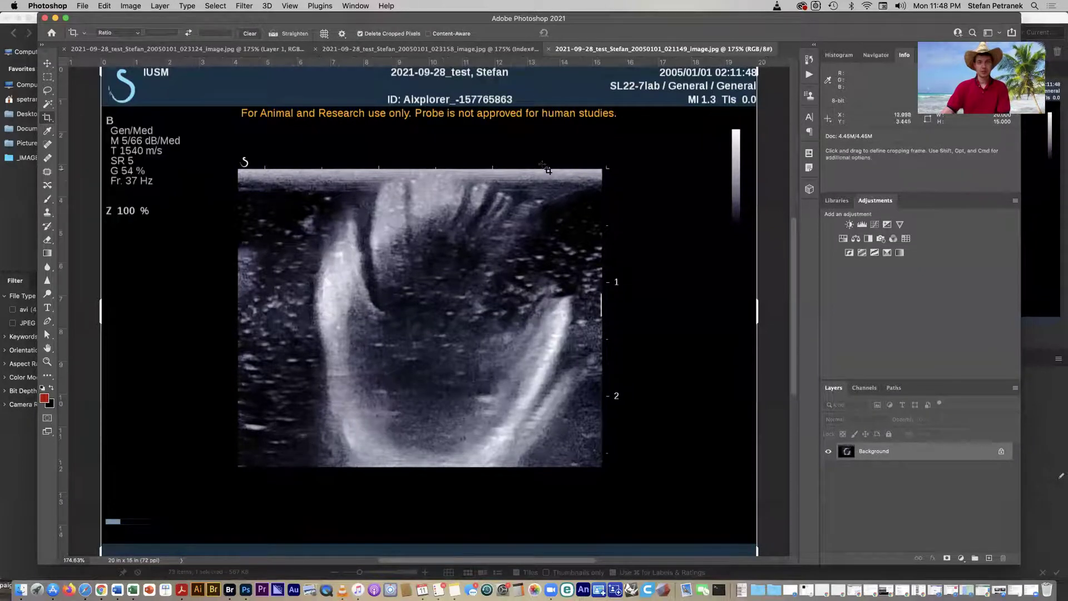
pyautogui.moveTo(243, 175); pyautogui.dragTo(607, 470)
pyautogui.press('Return')
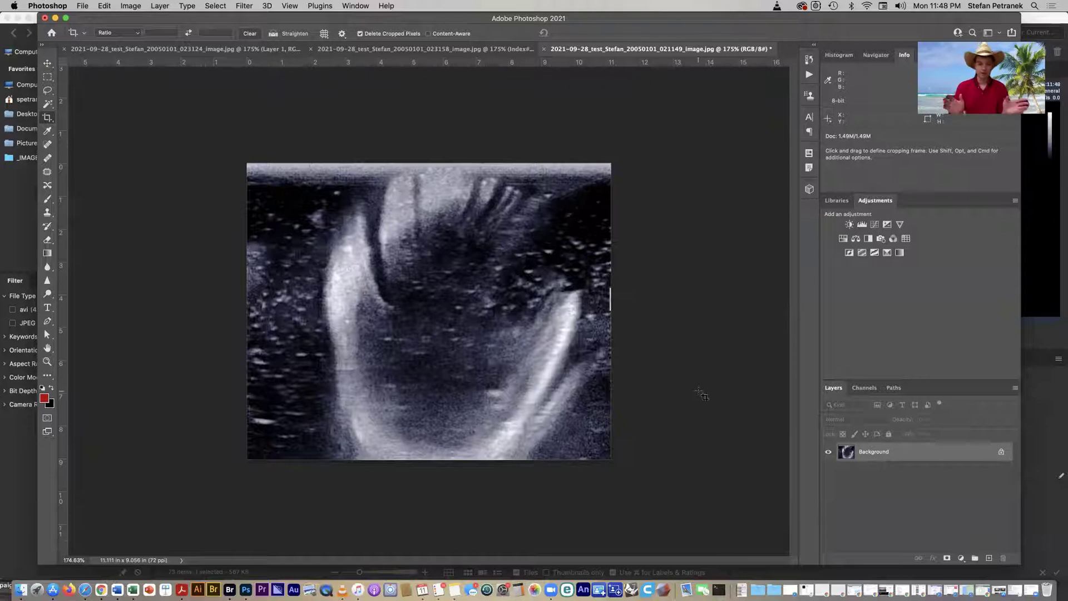
# Switch to Bridge and open the 022518 fan-shaped ultrasound image in Photoshop, fitted to the window.
pyautogui.press('super+Tab')
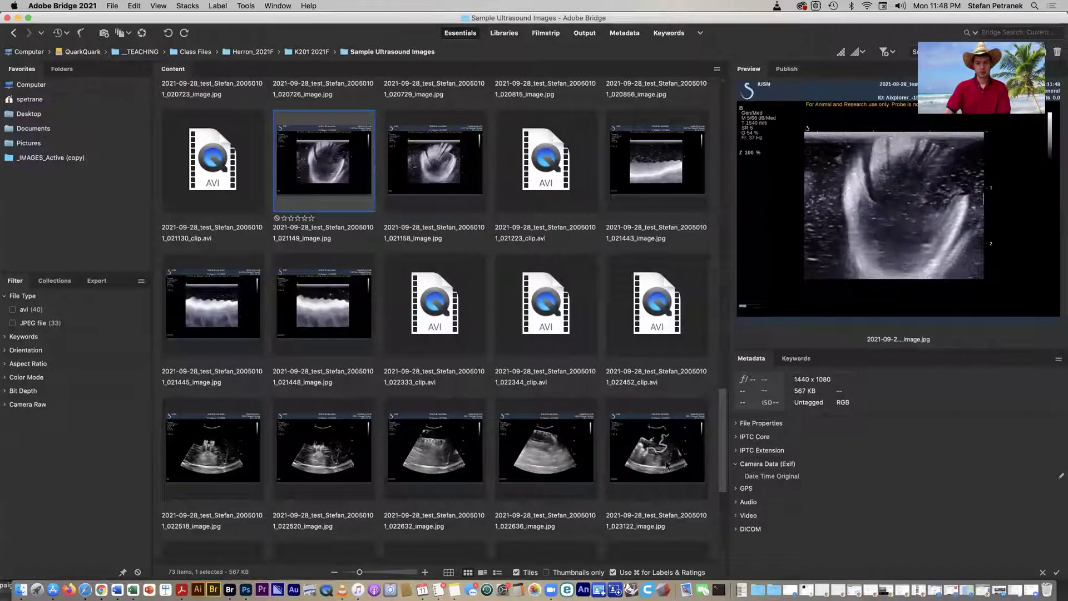
pyautogui.doubleClick(200, 463)
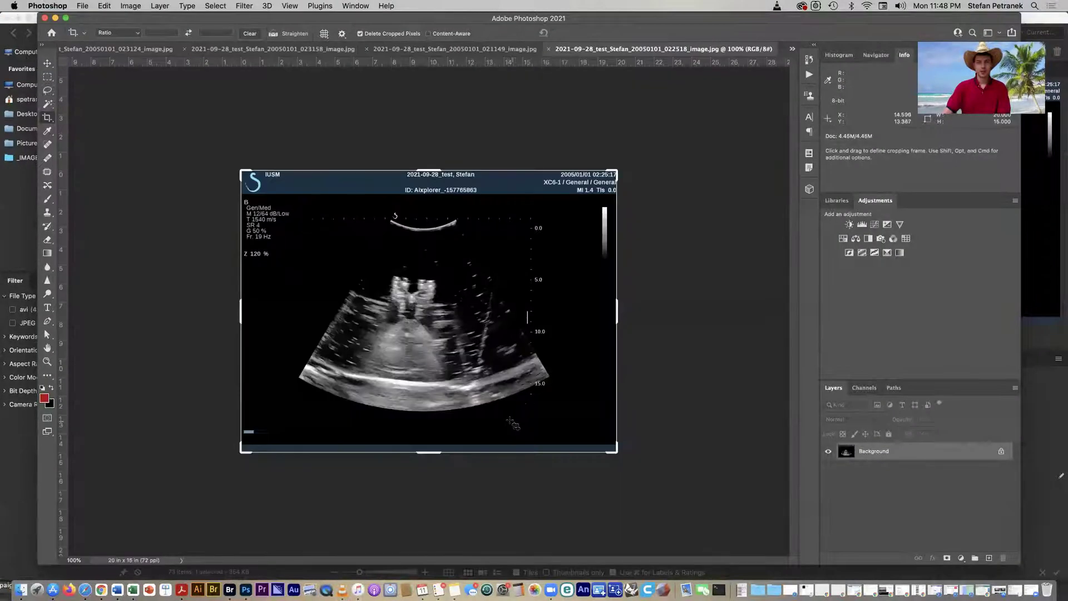
pyautogui.press('super+plus')
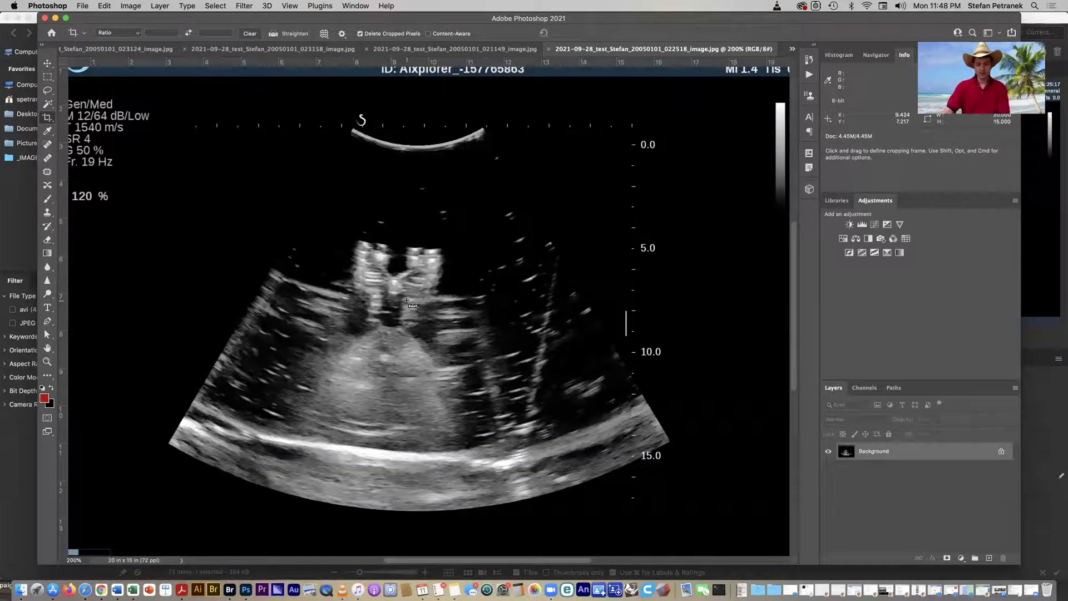
pyautogui.press('super+0')
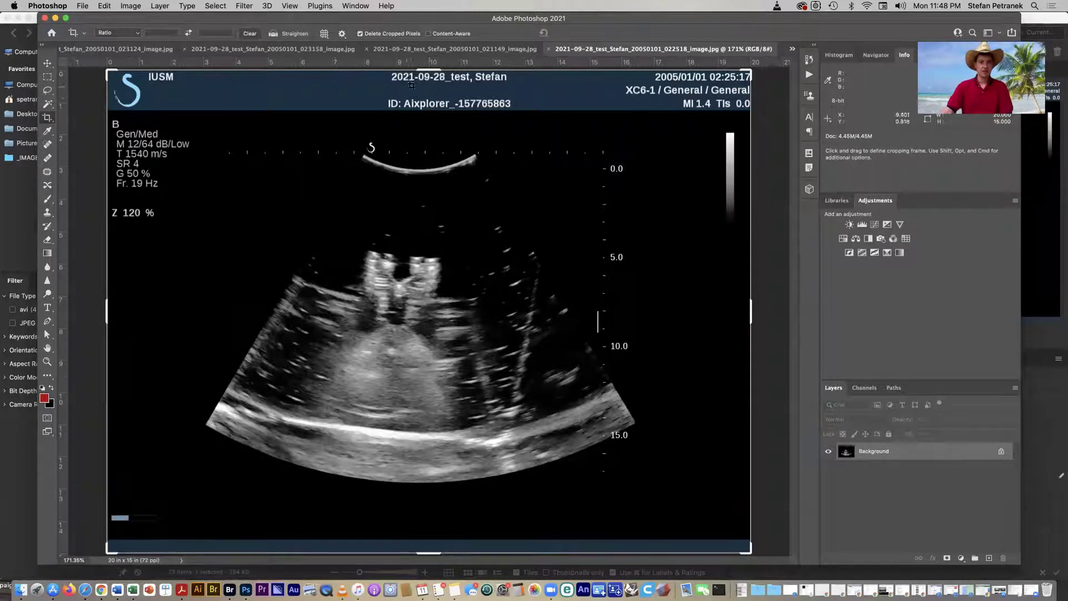
# Crop away the blue header and footer bars, leaving the image about 20 x 13.2 in.
pyautogui.moveTo(425, 71); pyautogui.dragTo(424, 91)
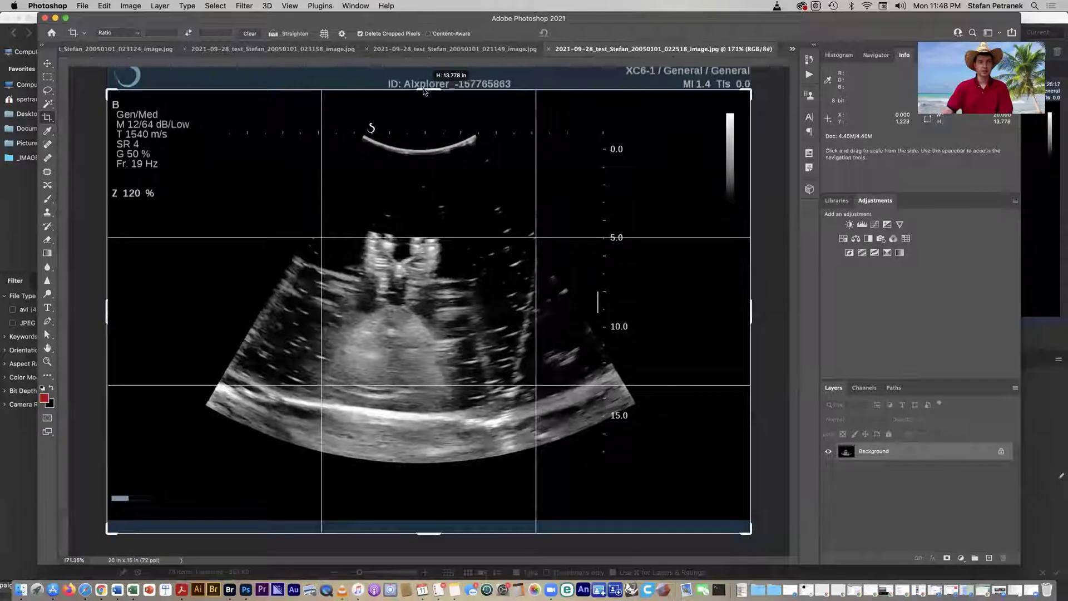
pyautogui.press('Return')
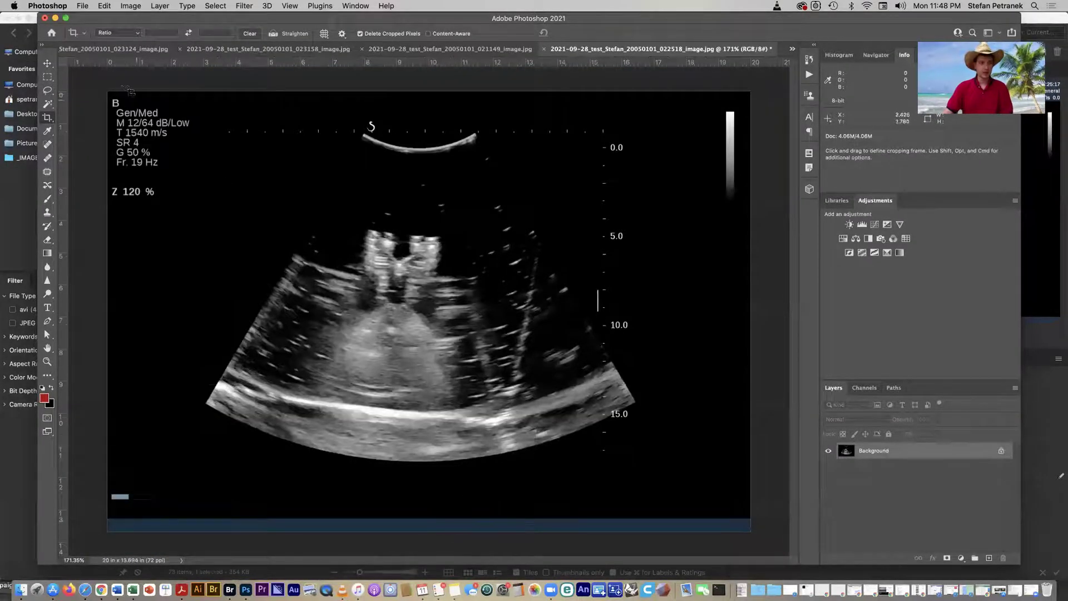
pyautogui.moveTo(107, 91); pyautogui.dragTo(751, 523)
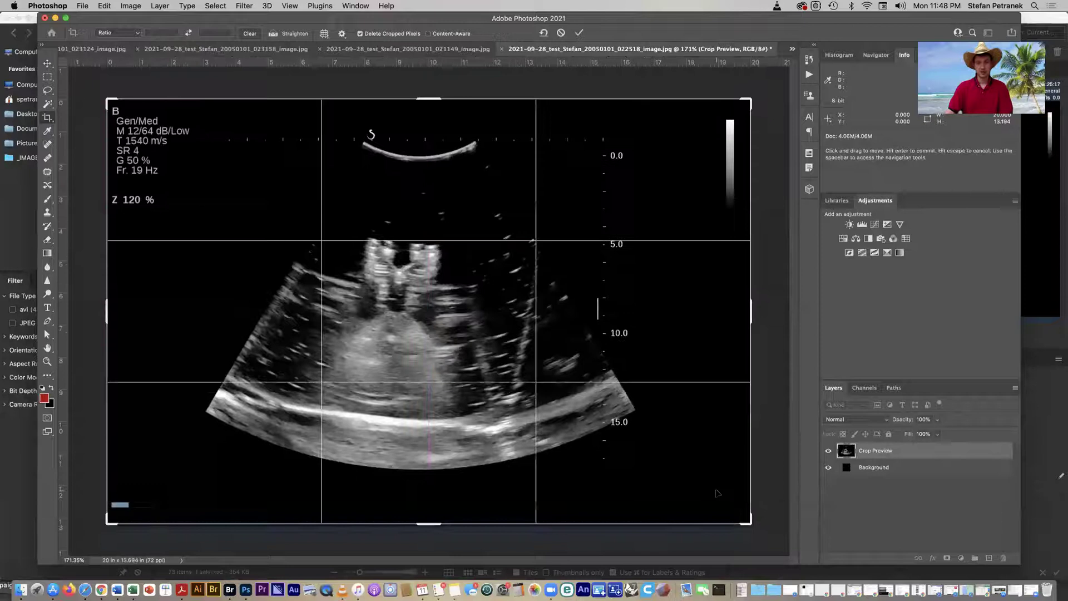
pyautogui.press('Return')
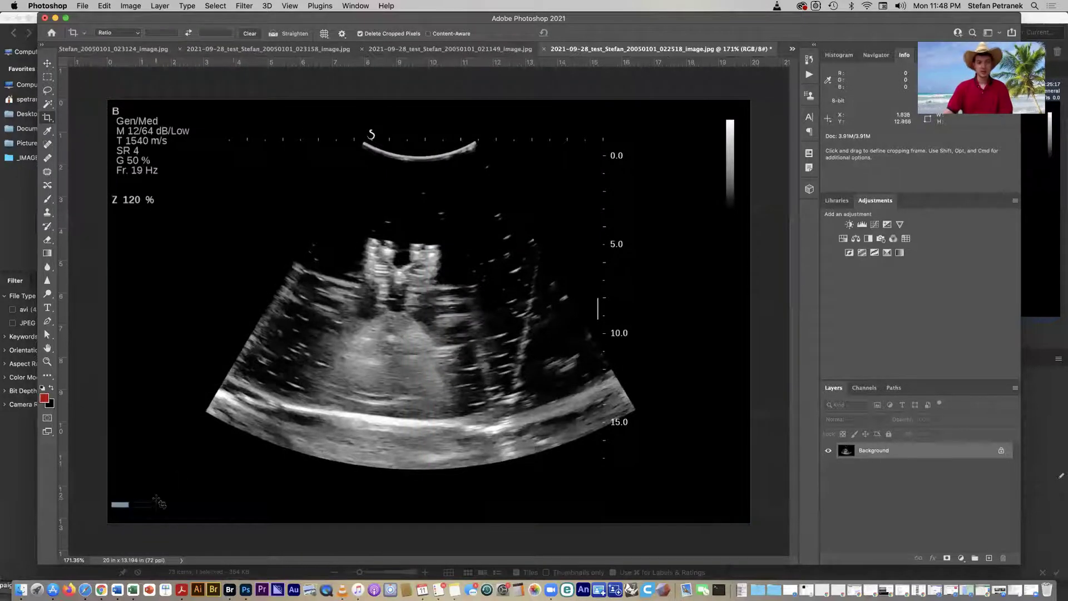
# Activate the Eraser, try a diagonal stroke across the scan and undo it.
pyautogui.click(47, 241)
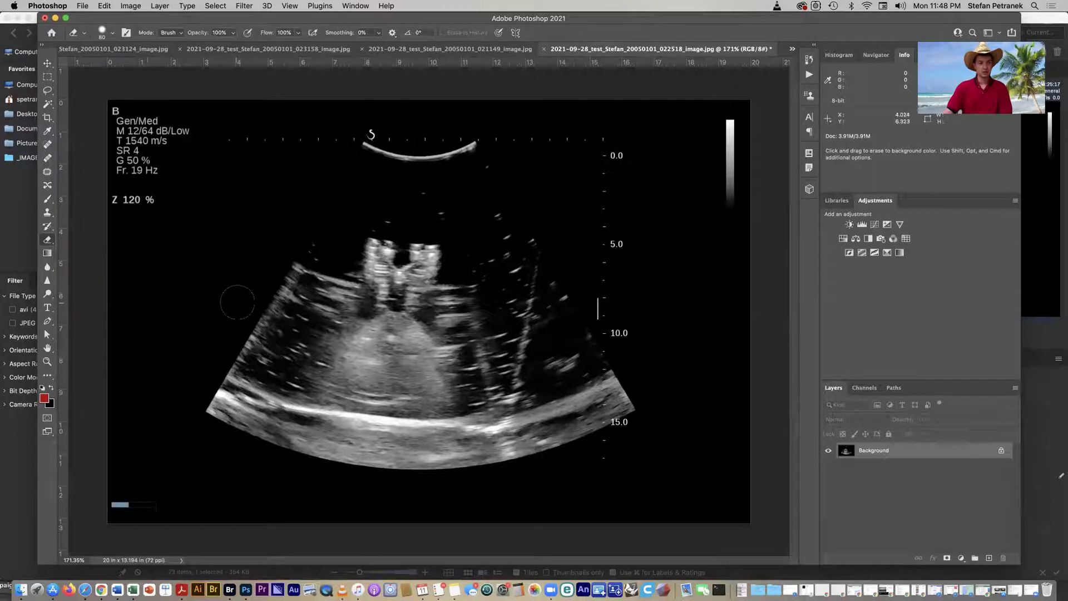
pyautogui.moveTo(253, 304); pyautogui.dragTo(461, 382)
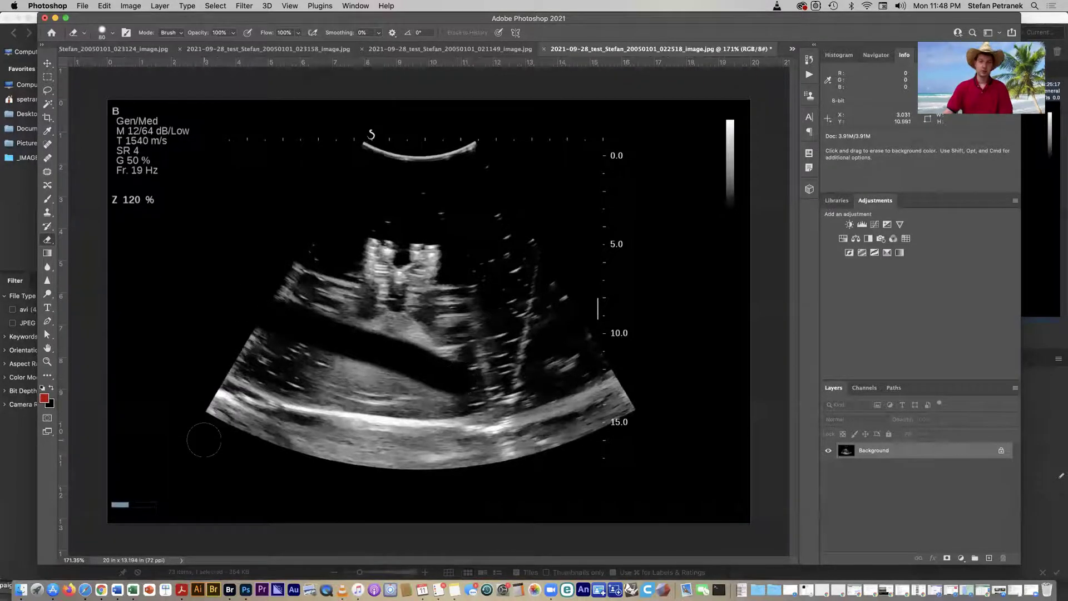
pyautogui.press('super+z')
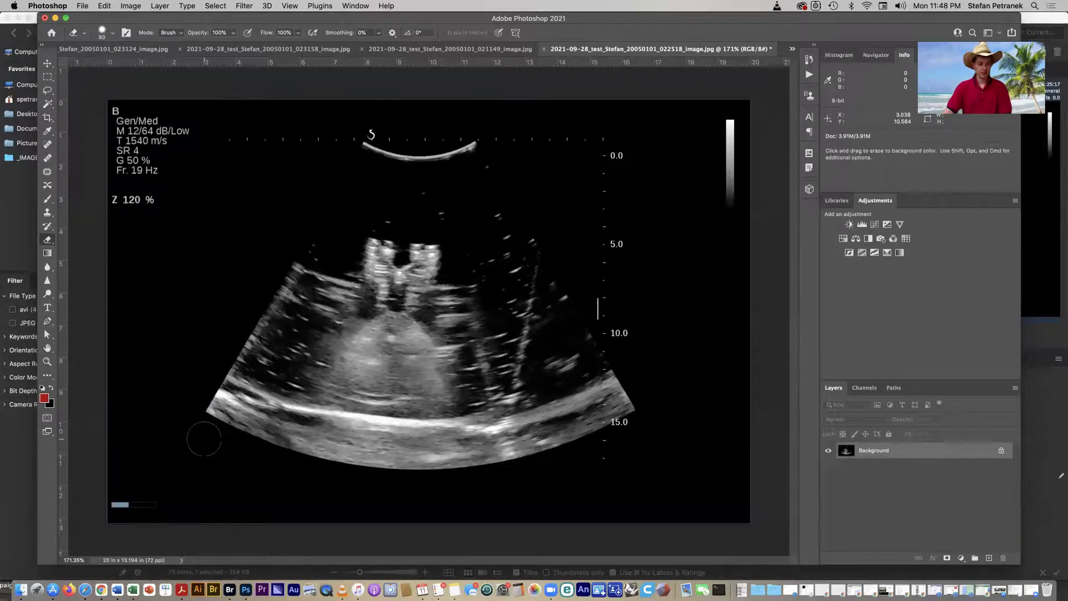
# Reset the colors to their defaults and swap them so that black is the background color.
pyautogui.click(43, 388)
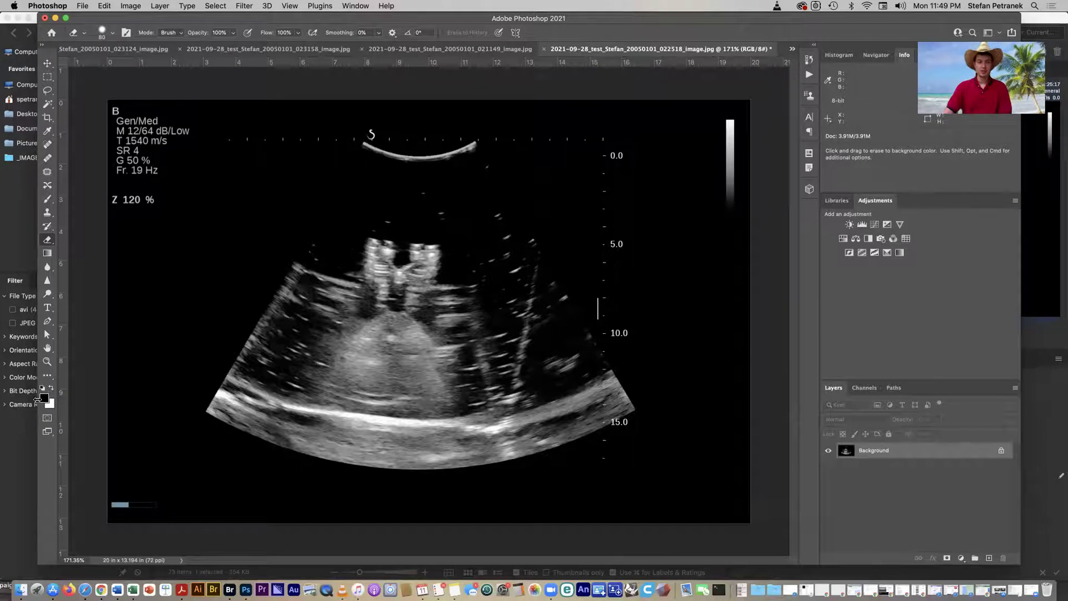
pyautogui.click(51, 388)
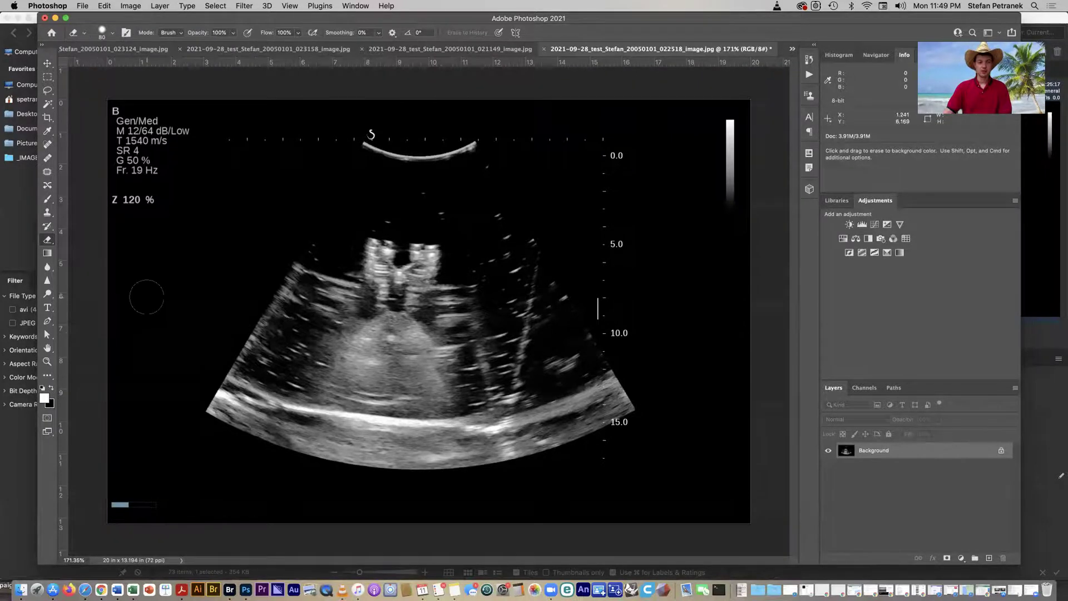
# Try an Eraser stroke beside the scan with a white background color, undo it and restore black as background.
pyautogui.click(51, 388)
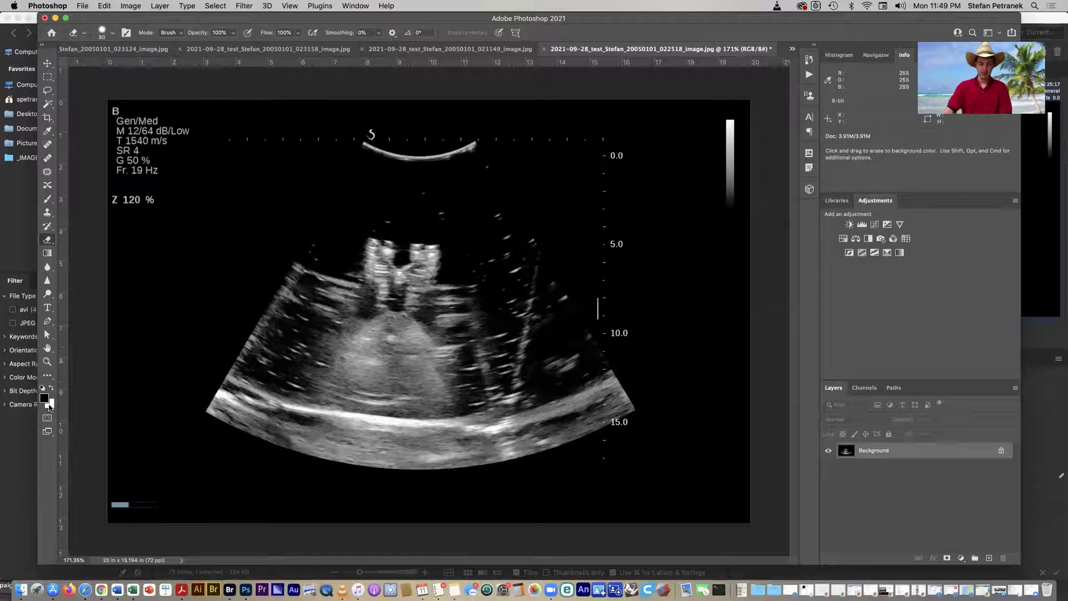
pyautogui.moveTo(145, 325); pyautogui.dragTo(257, 275)
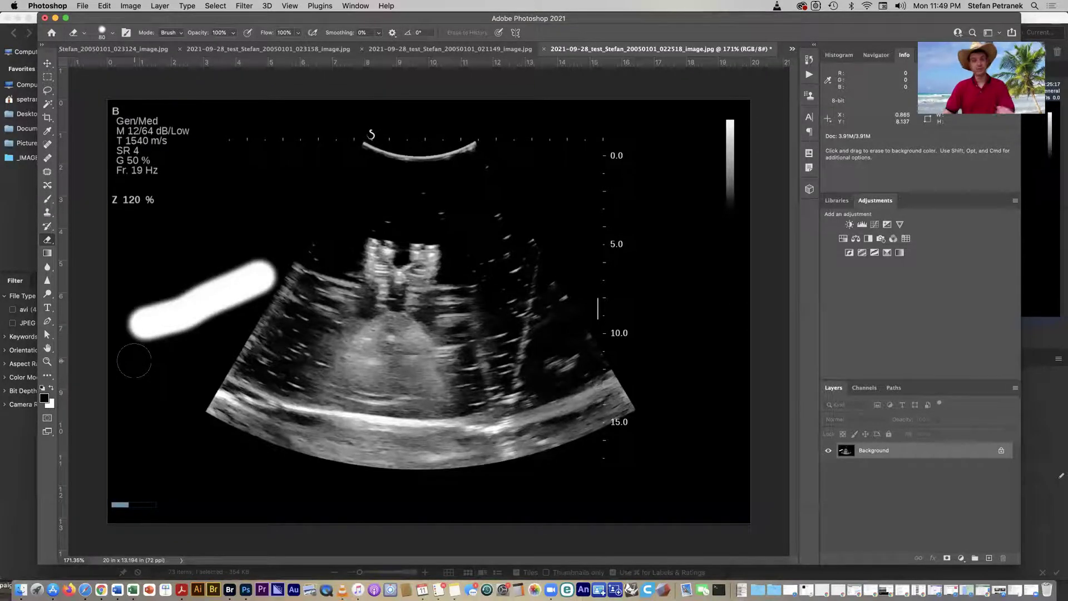
pyautogui.press('super+z')
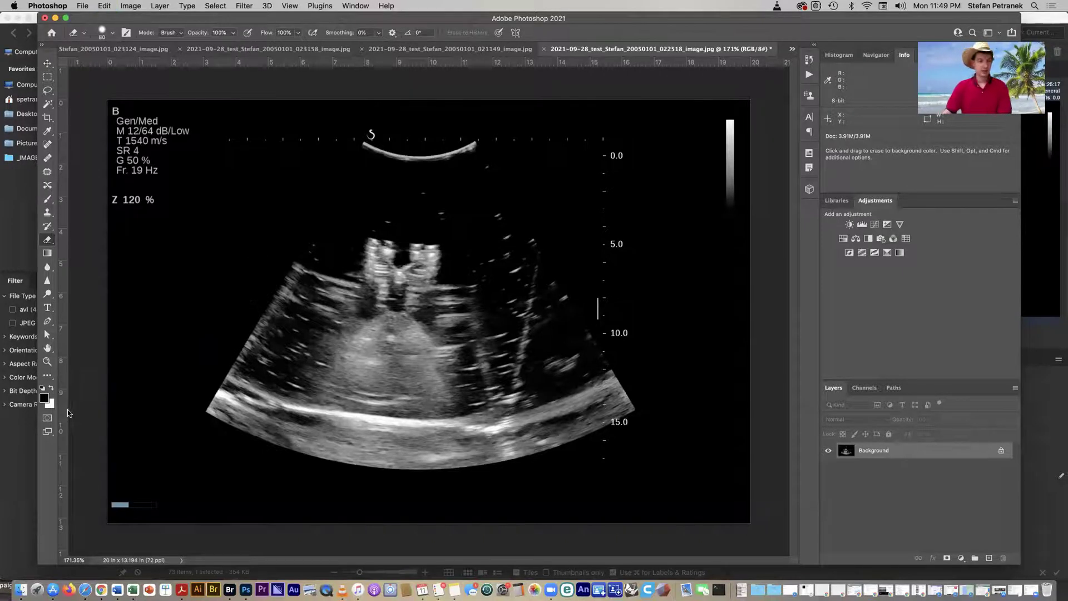
pyautogui.click(53, 388)
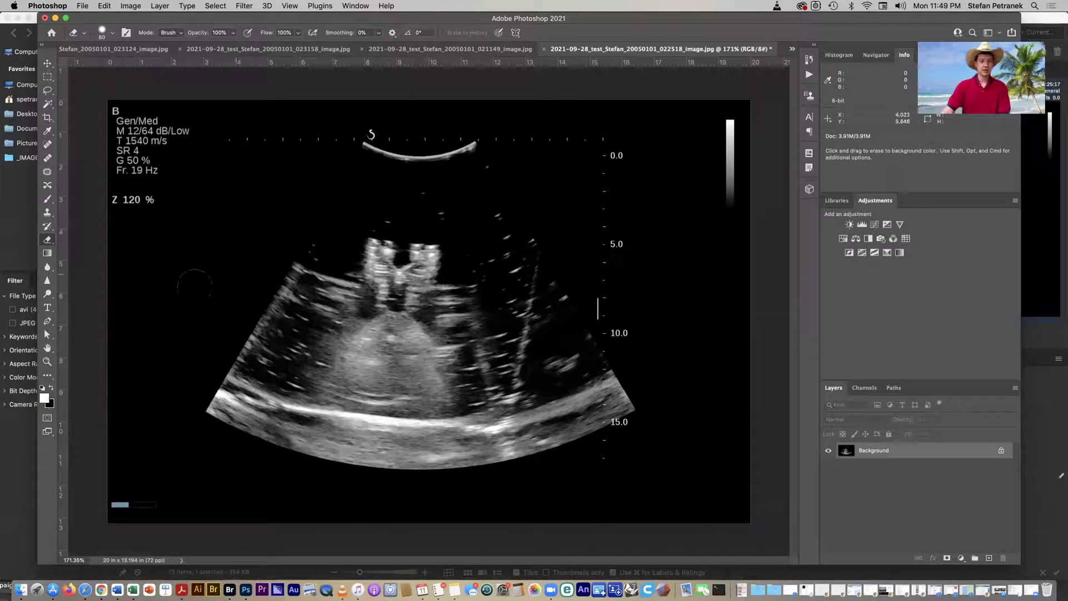
# Erase the scan-settings text, the vertical grayscale bar and the small blue bar in the image's black margins.
pyautogui.moveTo(177, 206); pyautogui.dragTo(124, 198)
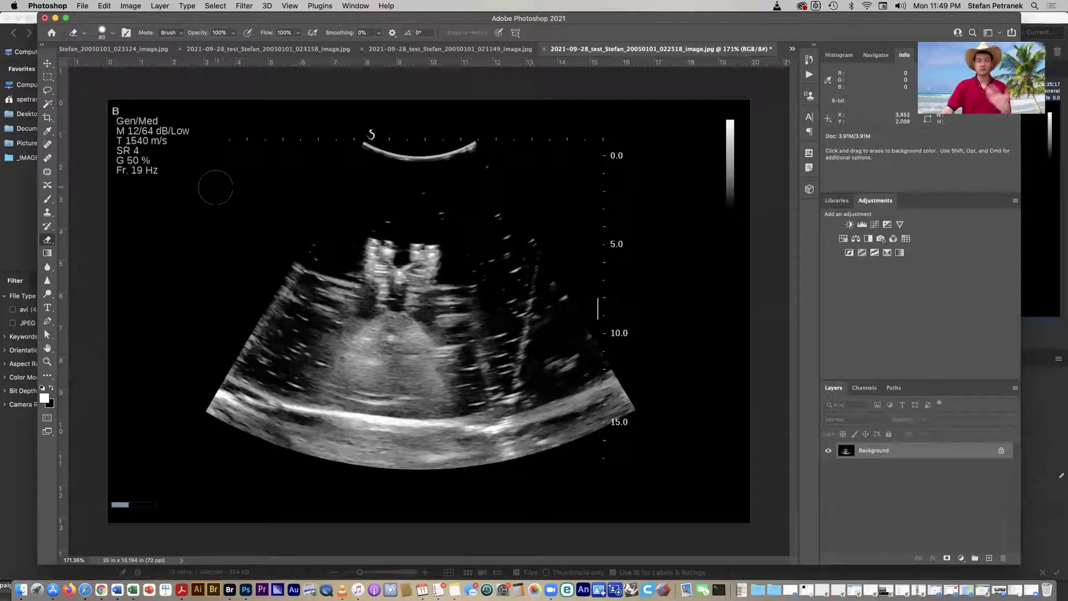
pyautogui.moveTo(206, 195)
pyautogui.mouseDown()
pyautogui.moveTo(111, 164)
pyautogui.moveTo(152, 155)
pyautogui.moveTo(156, 125)
pyautogui.moveTo(100, 130)
pyautogui.moveTo(116, 111)
pyautogui.mouseUp()
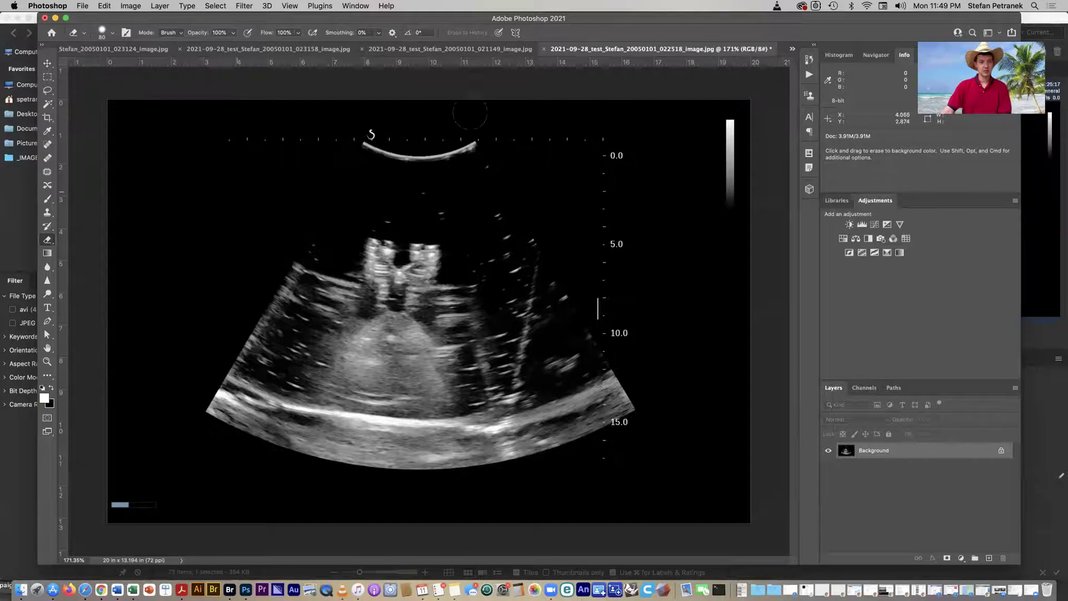
pyautogui.moveTo(716, 100)
pyautogui.mouseDown()
pyautogui.moveTo(731, 145)
pyautogui.moveTo(721, 113)
pyautogui.mouseUp()
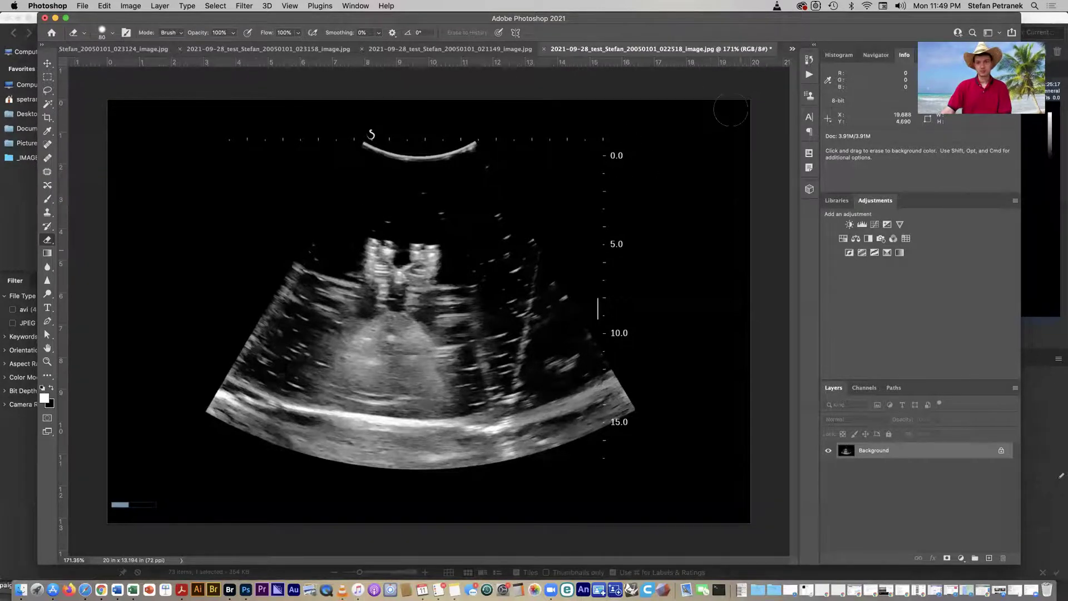
pyautogui.moveTo(156, 511); pyautogui.dragTo(118, 512)
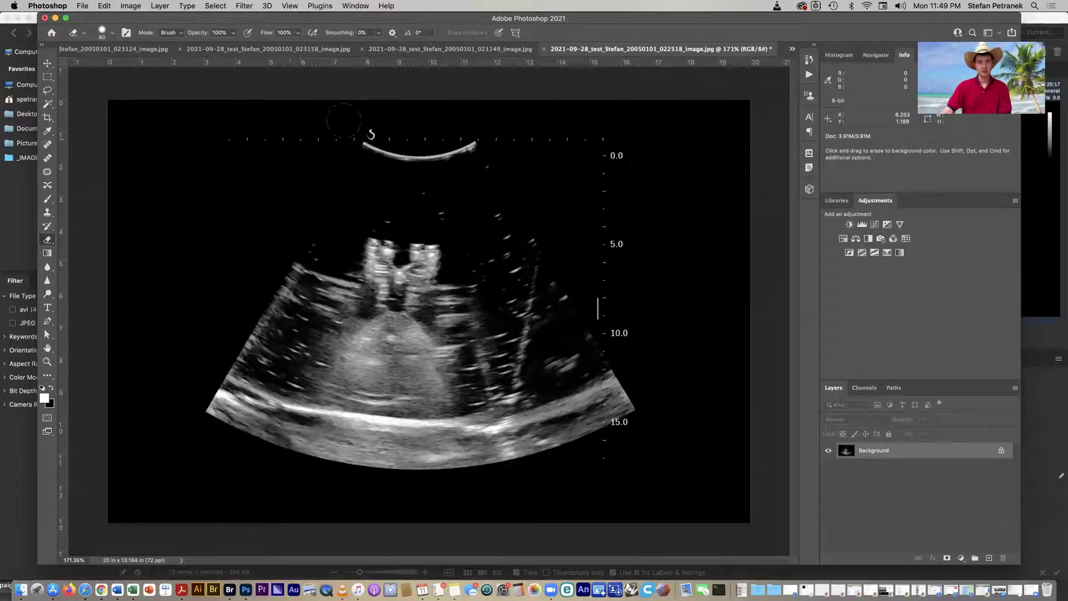
# Reduce the eraser to 27 px and erase the S-shaped marker above the curved probe line.
pyautogui.press('super+plus')
pyautogui.press('super+plus')
pyautogui.press('space')
pyautogui.moveTo(396, 313); pyautogui.dragTo(425, 477)
pyautogui.press('[')
pyautogui.press('[')
pyautogui.press('[')
pyautogui.press('[')
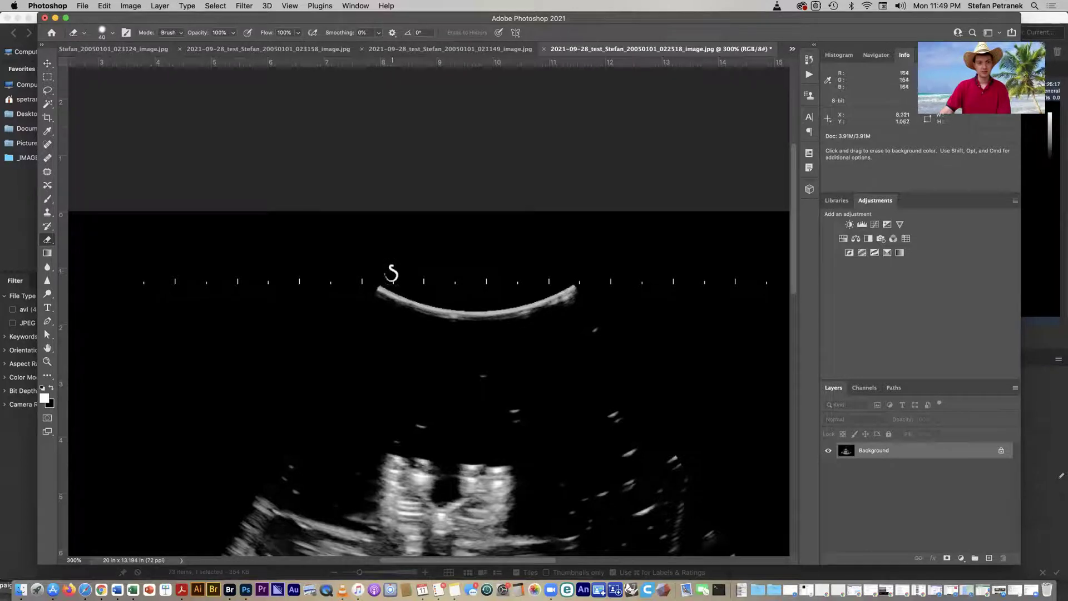
pyautogui.click(100, 34)
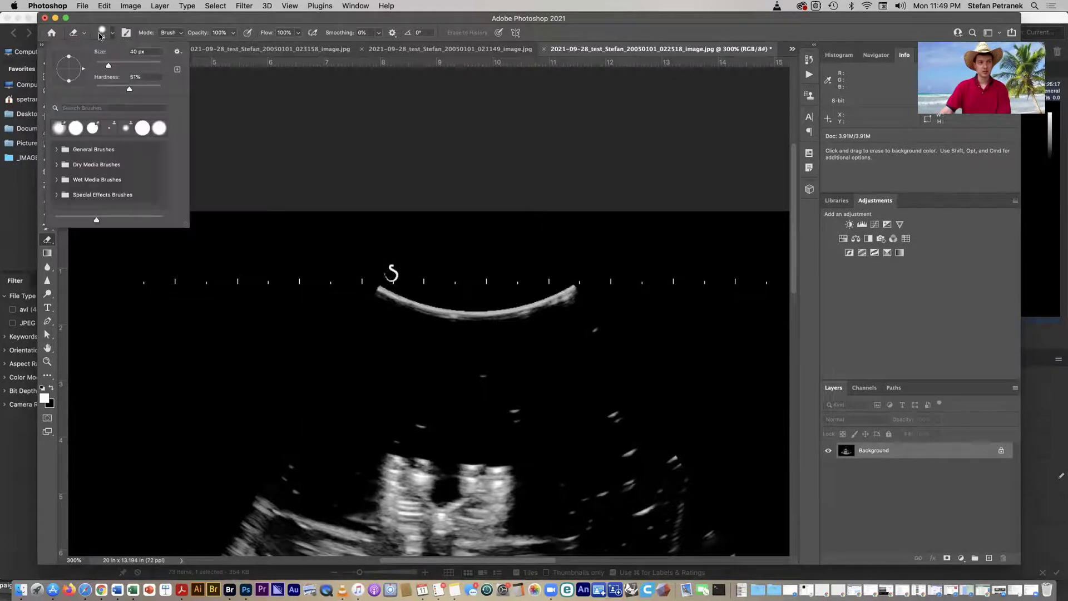
pyautogui.click(100, 34)
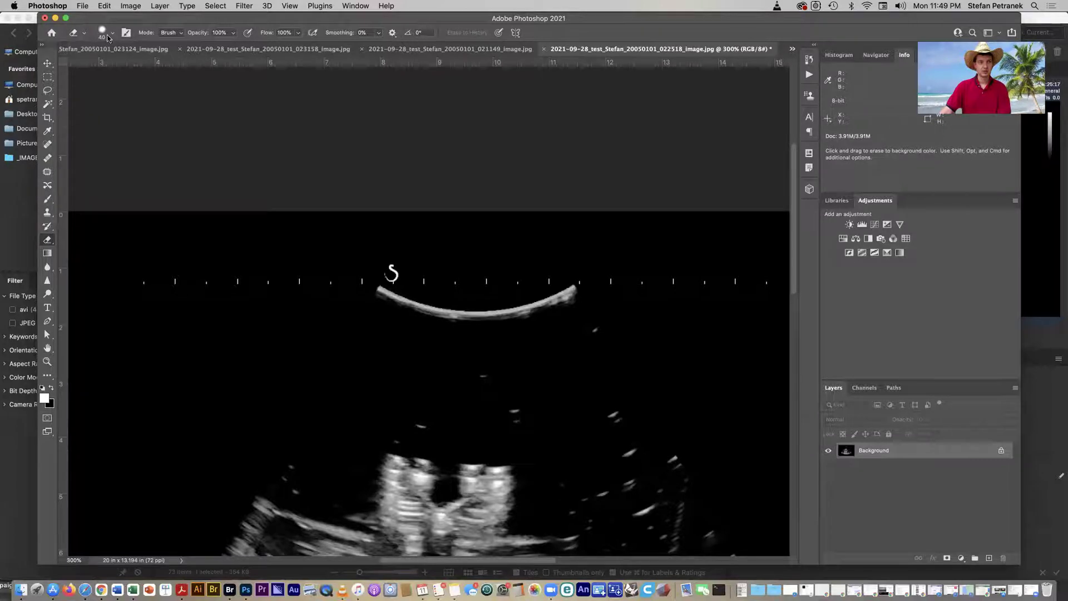
pyautogui.click(102, 34)
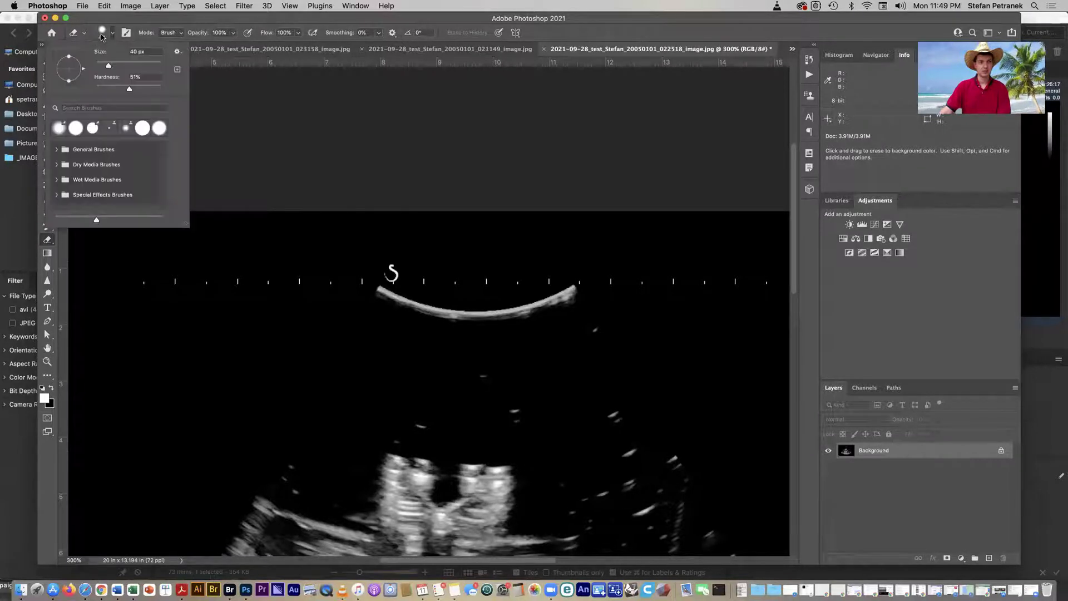
pyautogui.click(102, 34)
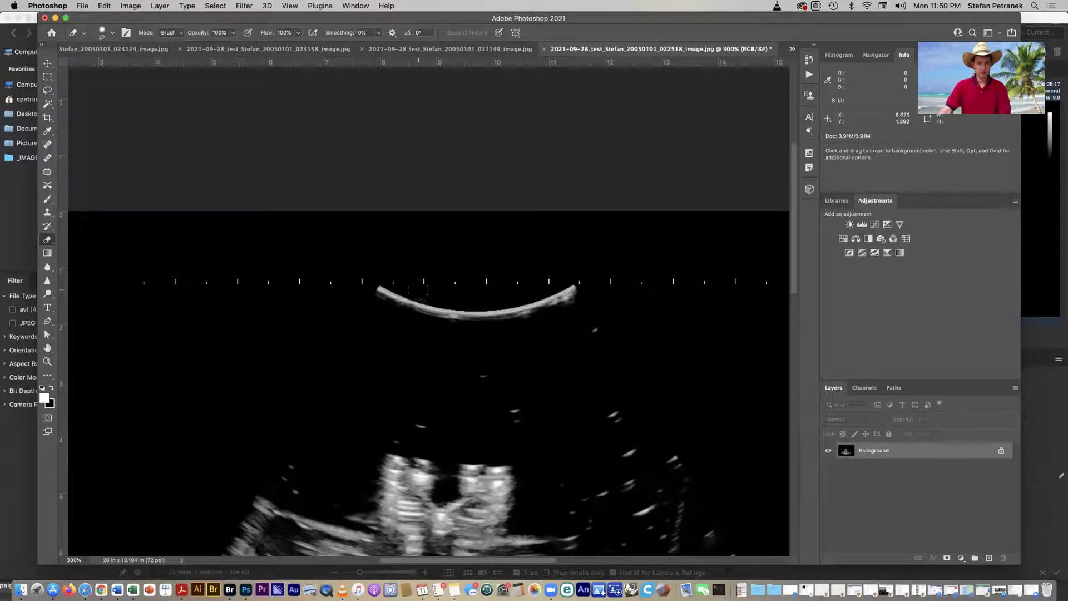
# Reduce the eraser size to 20 px and display the whole image at 100%.
pyautogui.click(104, 5)
pyautogui.click(570, 383)
pyautogui.scroll(-3, 572, 376)
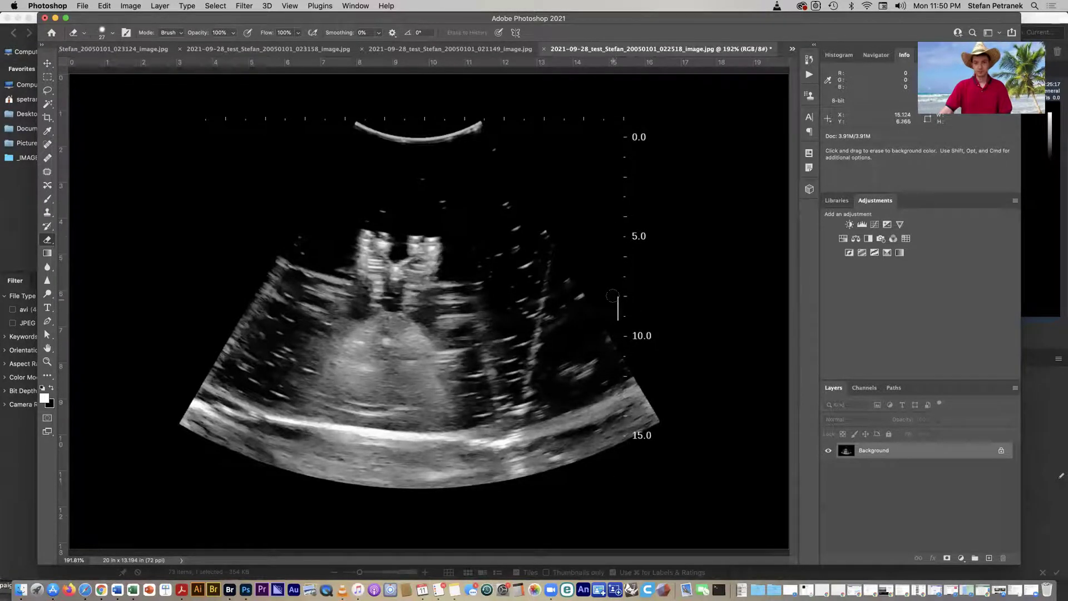
pyautogui.press('[')
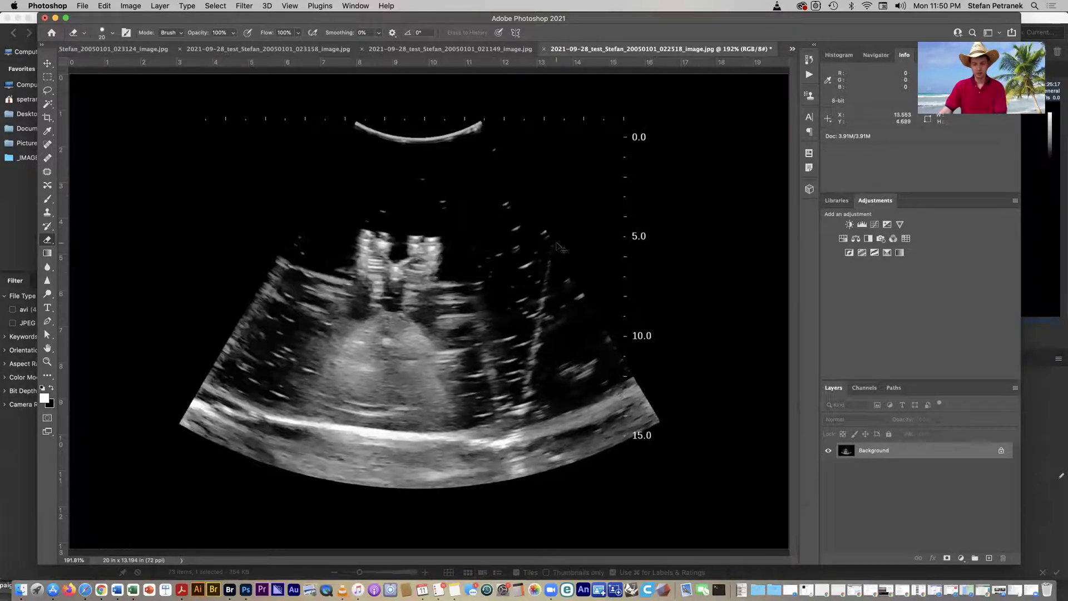
pyautogui.press('super+1')
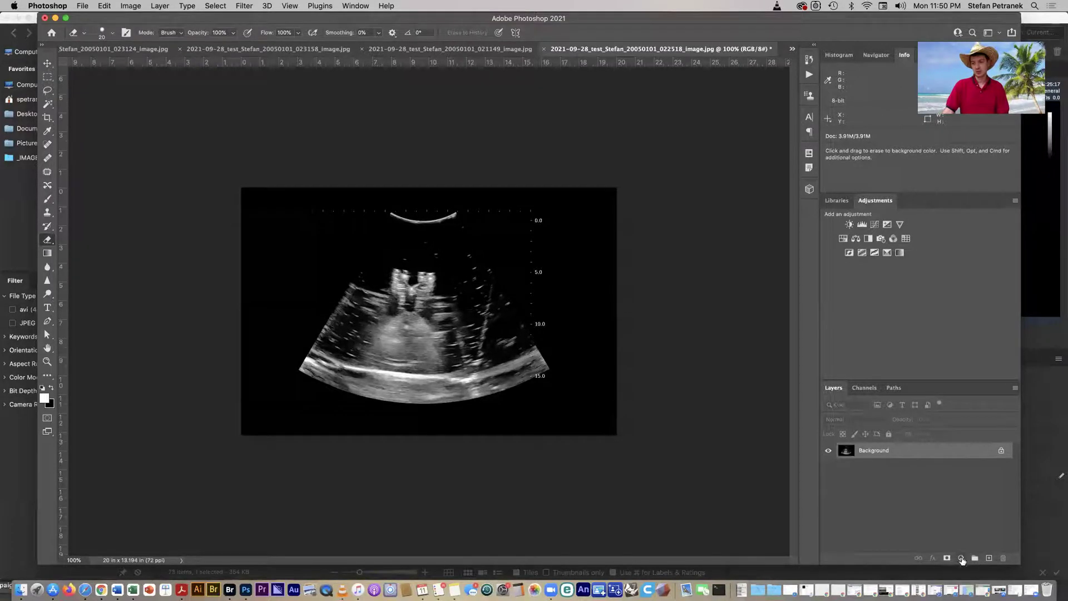
# Add a Brightness/Contrast adjustment layer above the Background with brightness -2 and contrast 24.
pyautogui.click(960, 557)
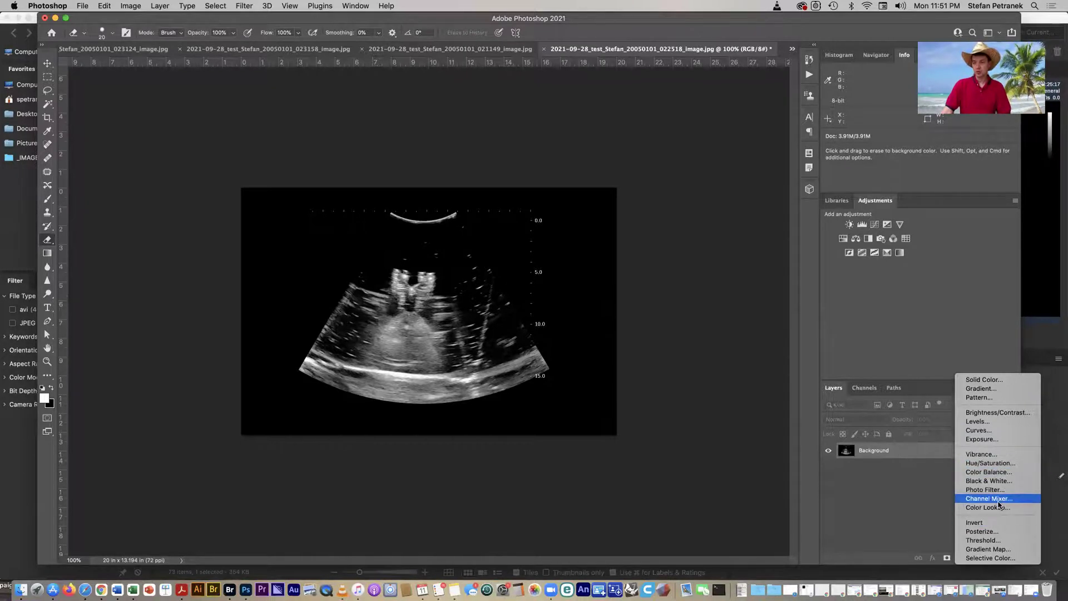
pyautogui.click(999, 413)
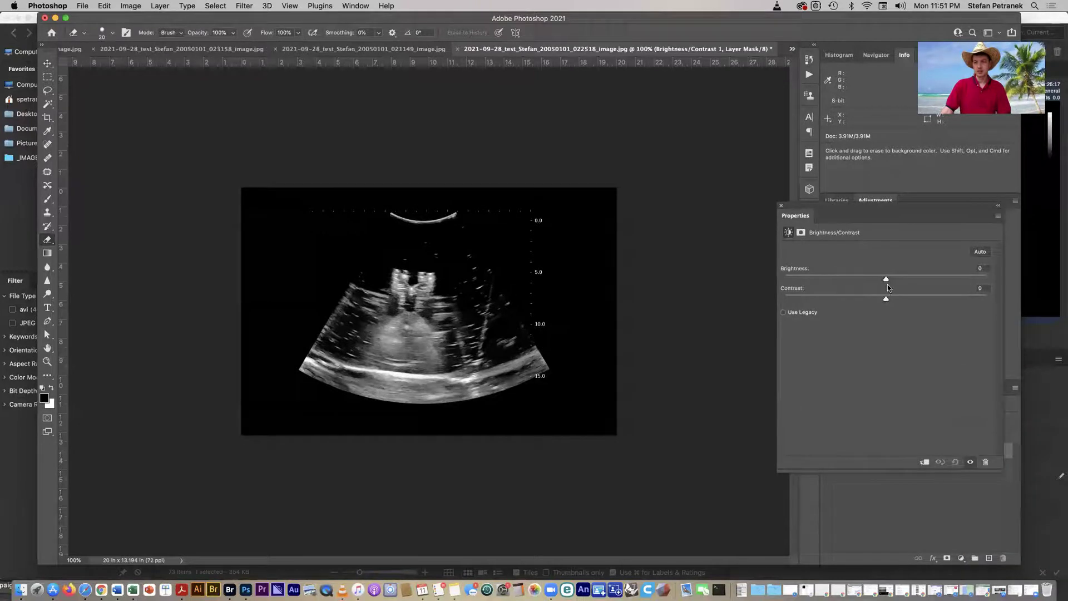
pyautogui.moveTo(886, 281)
pyautogui.mouseDown()
pyautogui.moveTo(932, 281)
pyautogui.moveTo(948, 299)
pyautogui.moveTo(756, 299)
pyautogui.moveTo(910, 308)
pyautogui.moveTo(907, 285)
pyautogui.moveTo(857, 284)
pyautogui.moveTo(887, 282)
pyautogui.mouseUp()
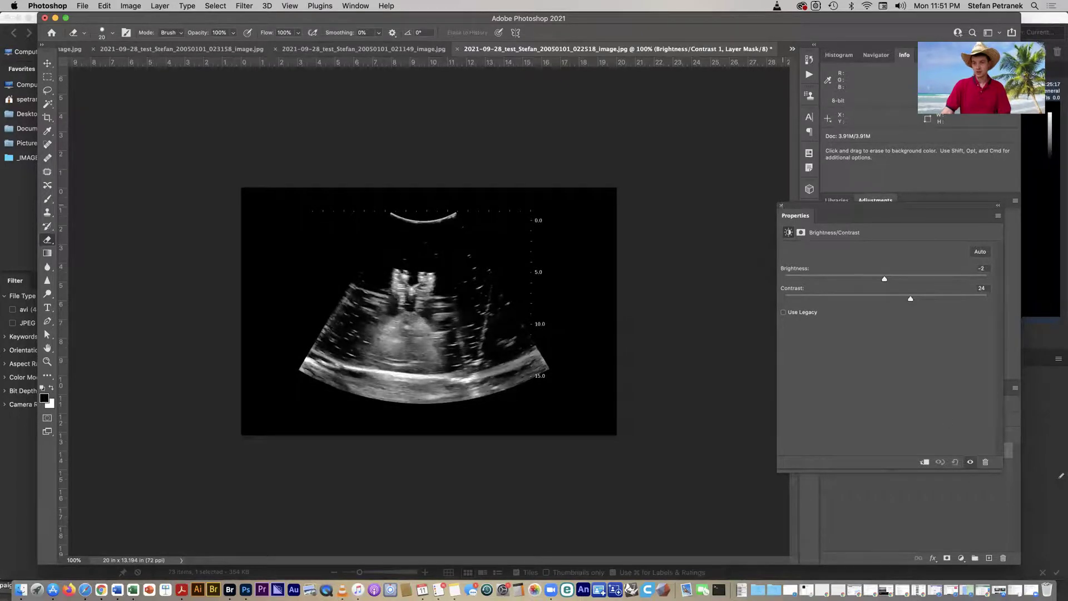
pyautogui.click(781, 205)
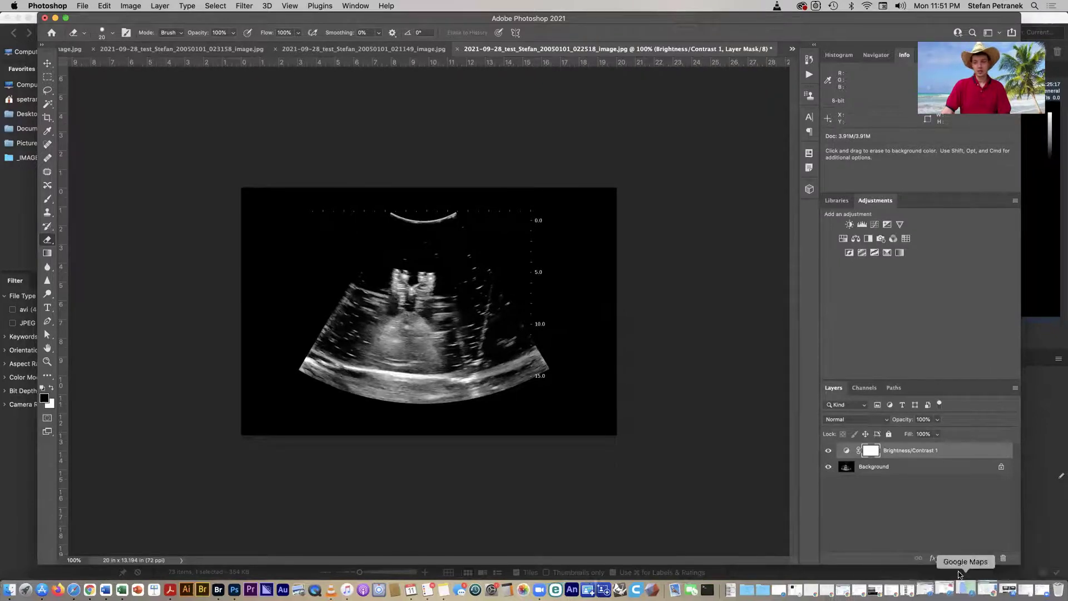
# Add an Invert adjustment layer above the Brightness/Contrast layer.
pyautogui.click(961, 558)
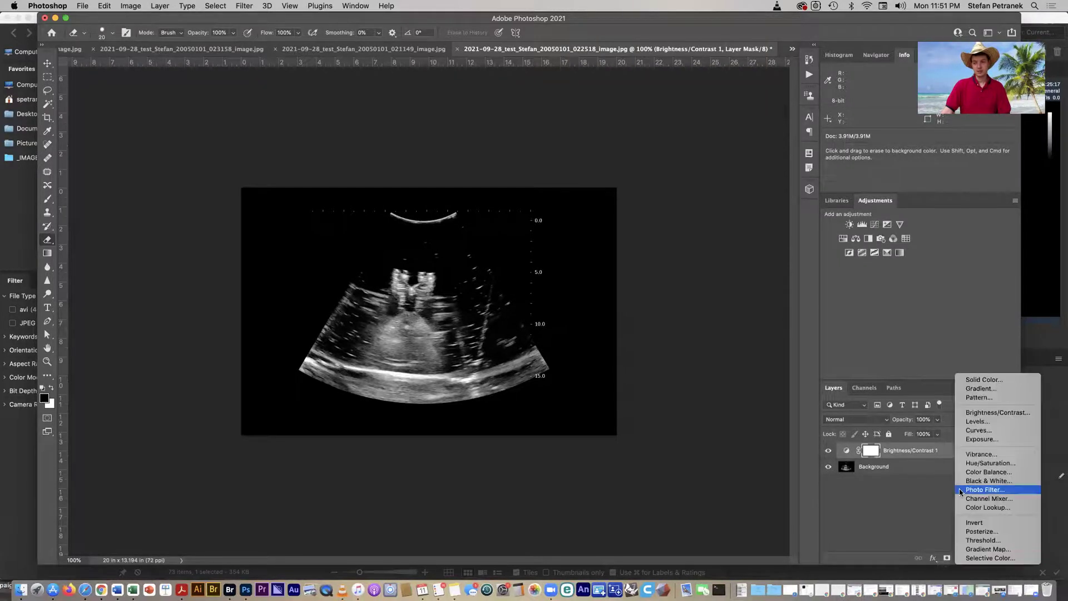
pyautogui.click(967, 523)
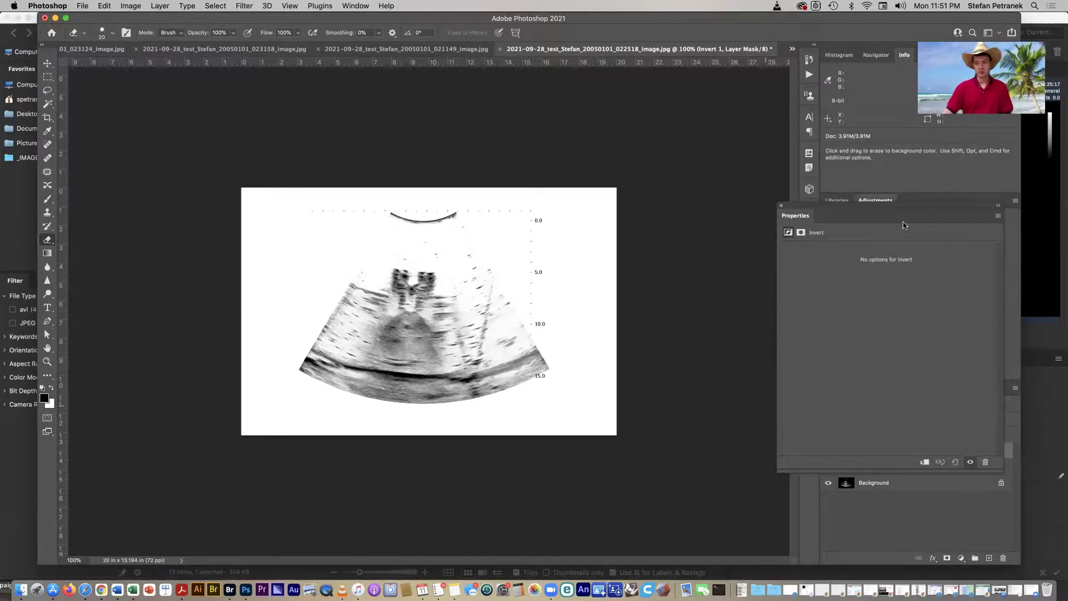
pyautogui.click(781, 205)
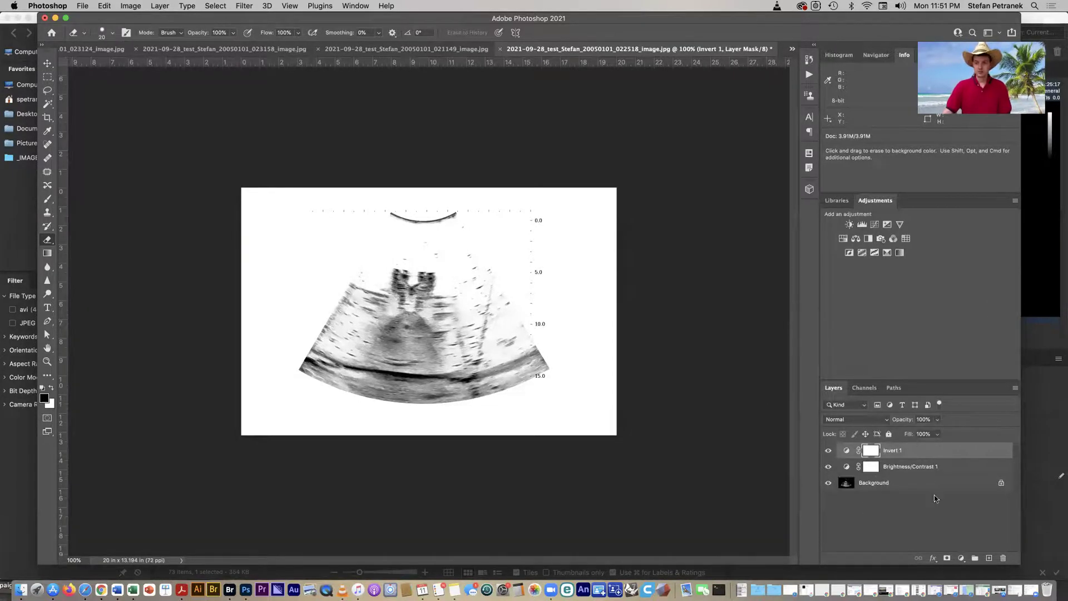
# Start a Gradient Fill layer above the Invert layer and move its settings clear of the image.
pyautogui.click(959, 559)
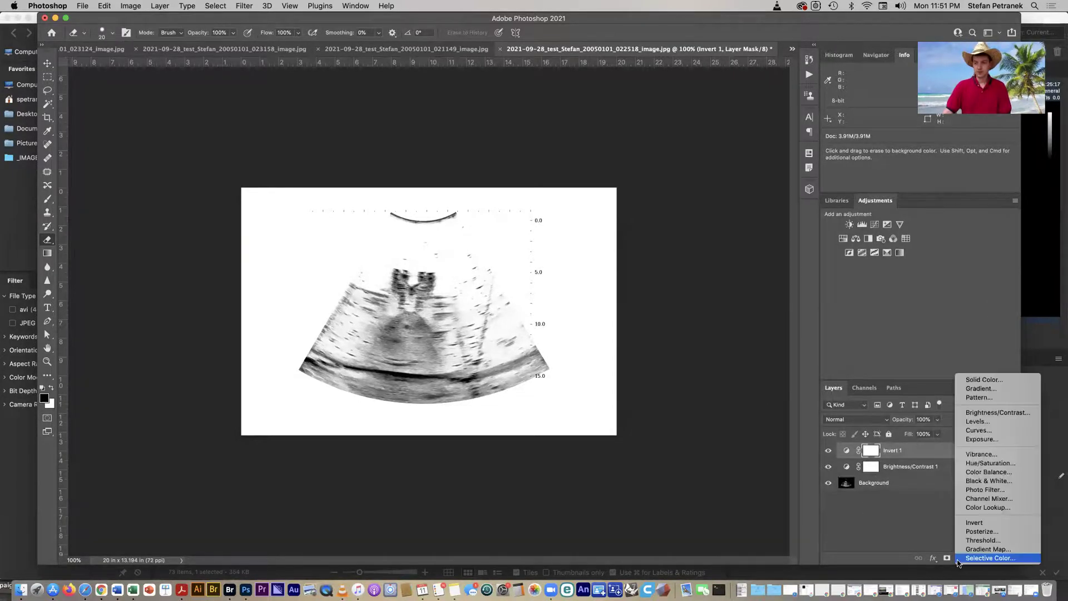
pyautogui.click(973, 389)
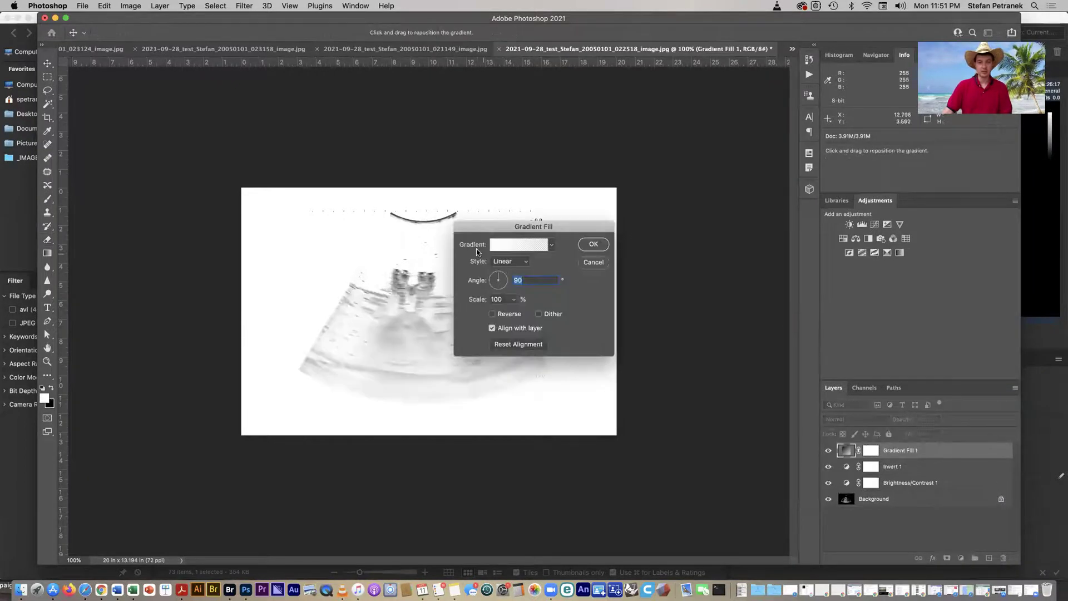
pyautogui.moveTo(506, 231); pyautogui.dragTo(669, 199)
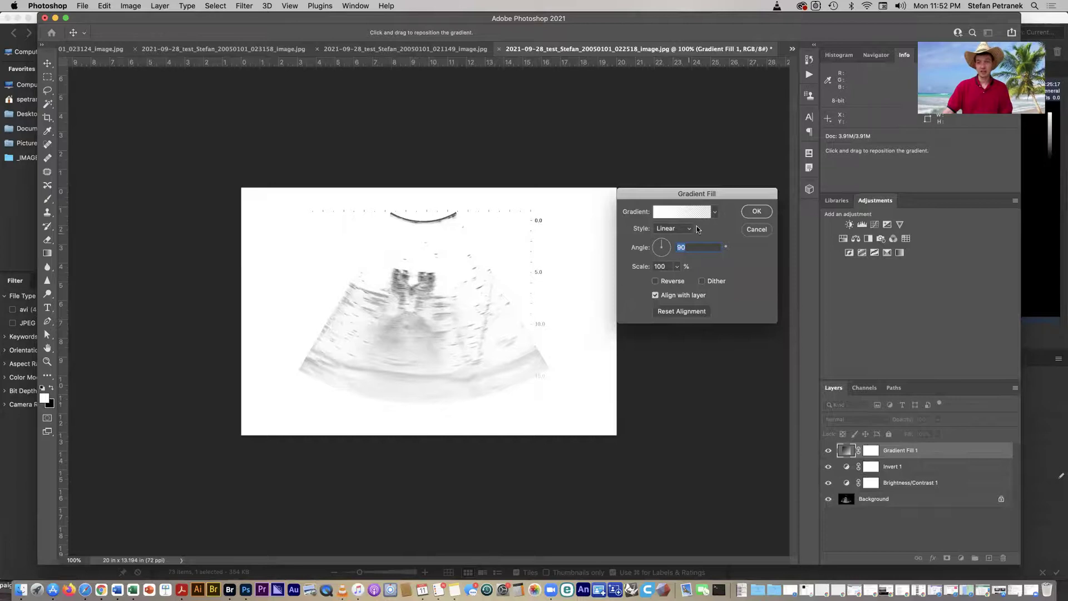
# Try a green-to-cyan preset from Greens and the white-to-black and white-to-transparent presets from Basics for the gradient fill.
pyautogui.click(713, 215)
pyautogui.moveTo(725, 238); pyautogui.dragTo(725, 260)
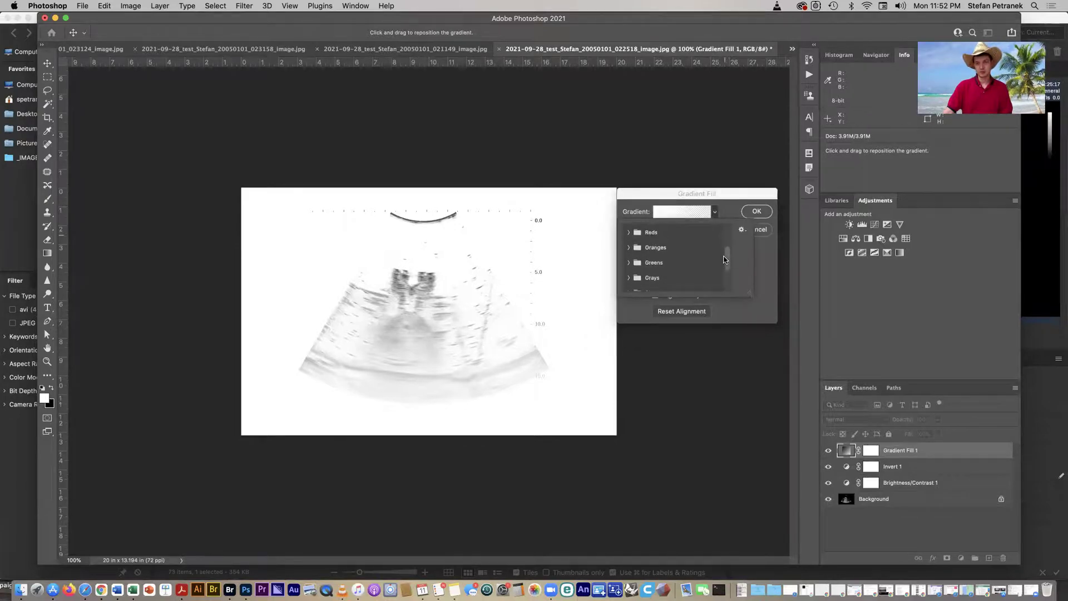
pyautogui.click(629, 263)
pyautogui.click(656, 281)
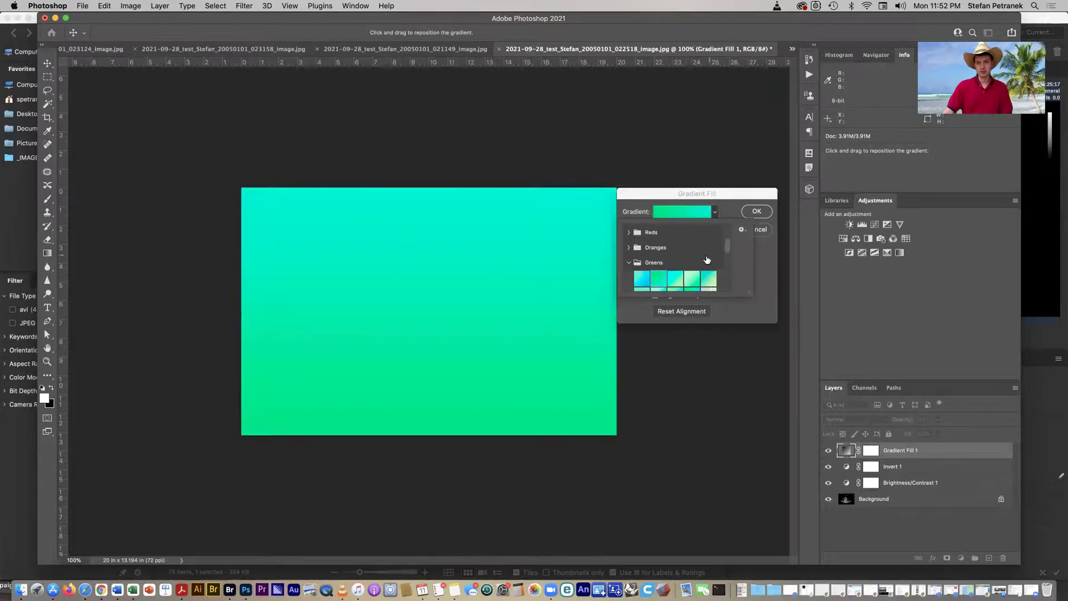
pyautogui.moveTo(726, 248); pyautogui.dragTo(720, 220)
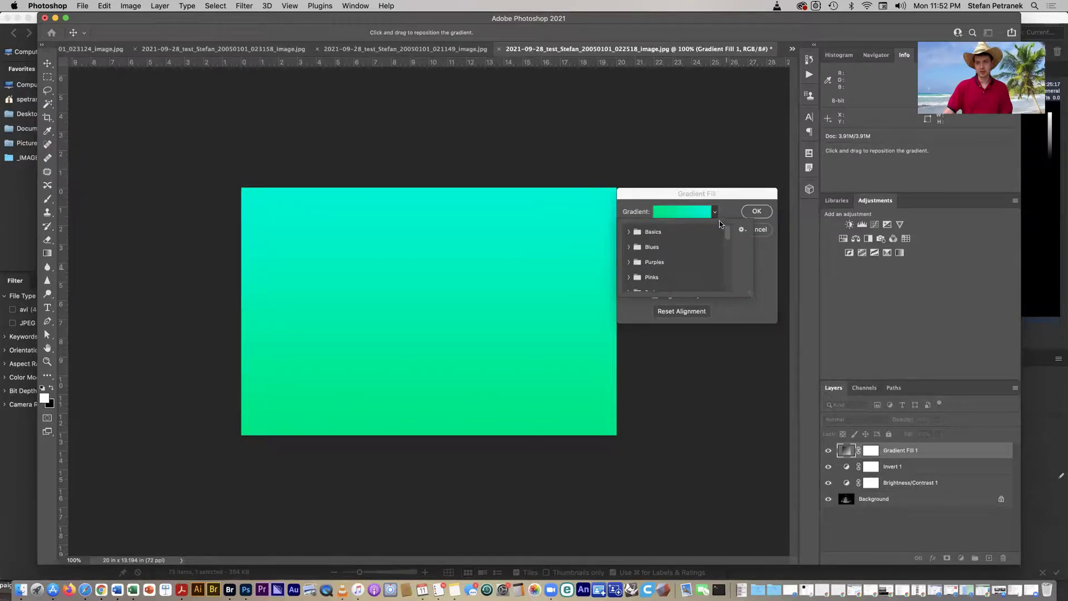
pyautogui.click(628, 232)
pyautogui.click(643, 252)
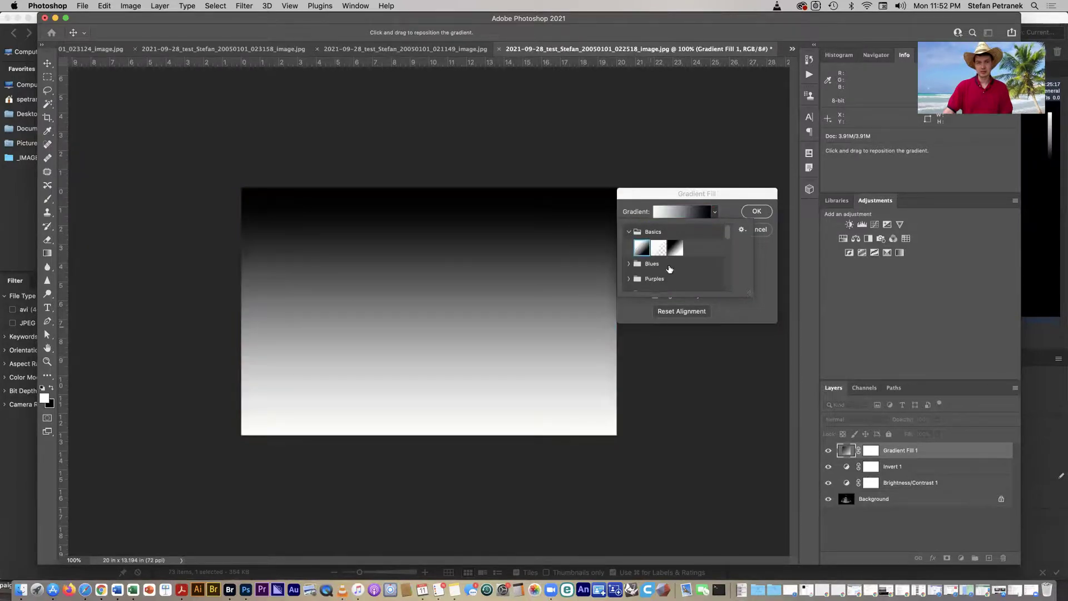
pyautogui.click(657, 252)
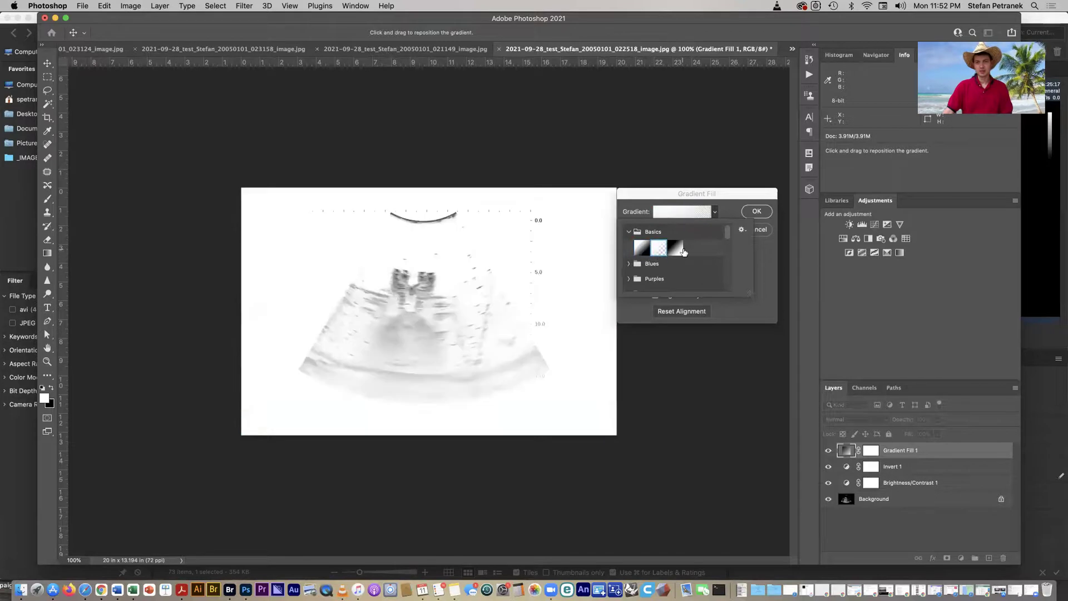
# Browse the Blues and Neutrals gradient presets and try the orange-to-pink Neutrals preset on the fill.
pyautogui.click(627, 266)
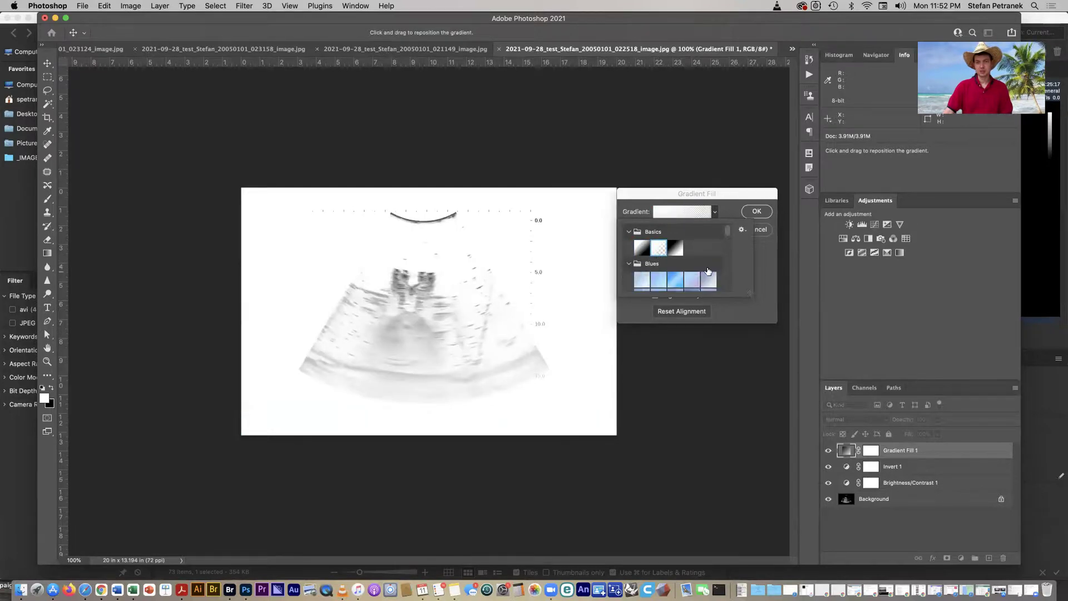
pyautogui.moveTo(729, 231); pyautogui.dragTo(723, 294)
pyautogui.click(629, 284)
pyautogui.scroll(-1, 726, 289)
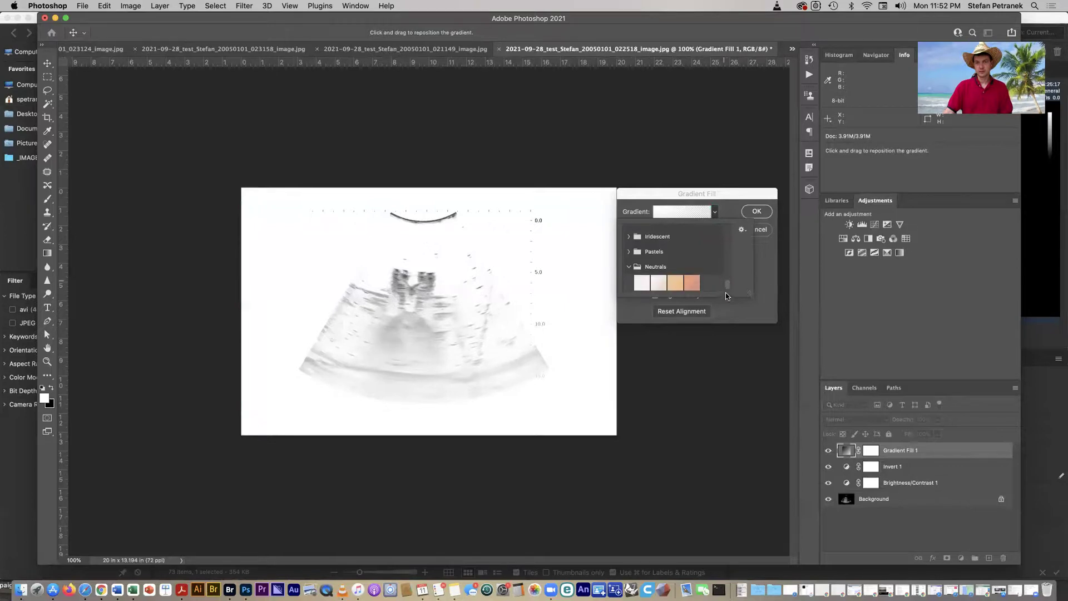
pyautogui.click(692, 284)
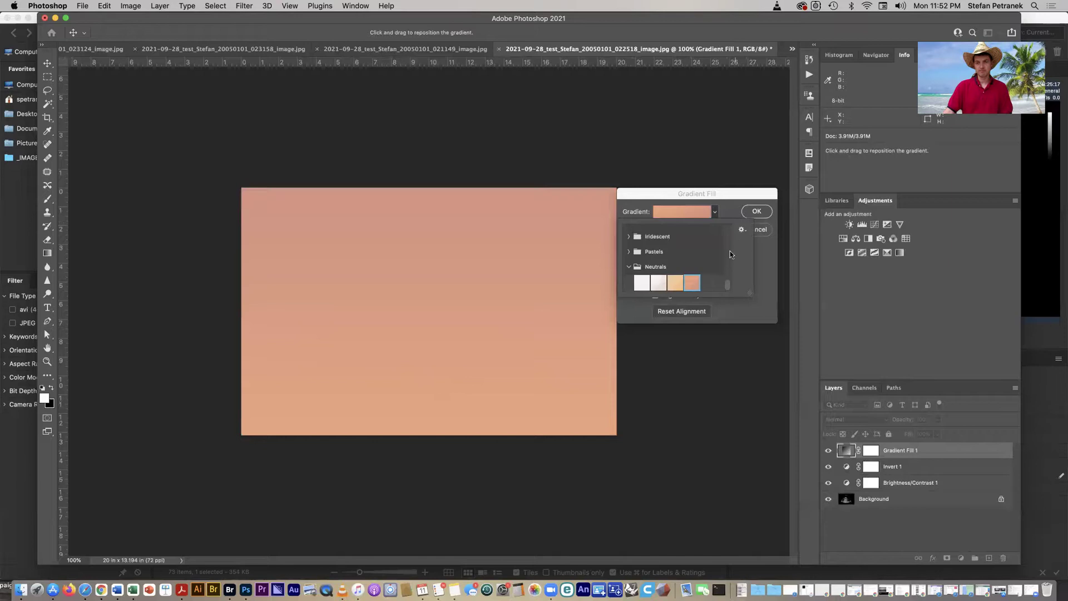
pyautogui.moveTo(728, 286); pyautogui.dragTo(732, 193)
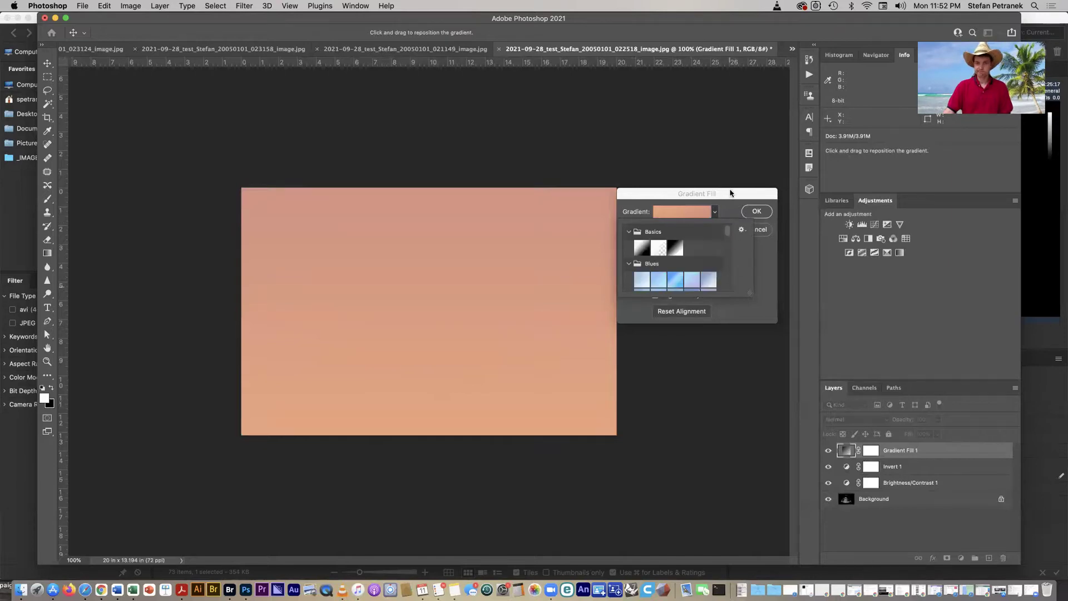
# Set the gradient fill to the white-to-transparent preset from Basics and apply it.
pyautogui.click(658, 249)
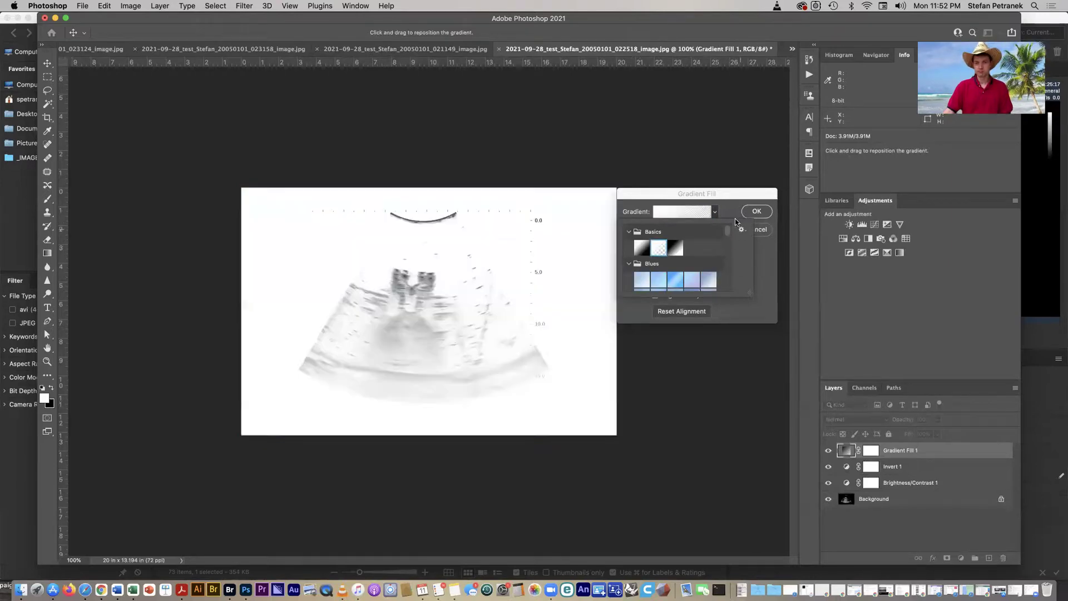
pyautogui.click(715, 212)
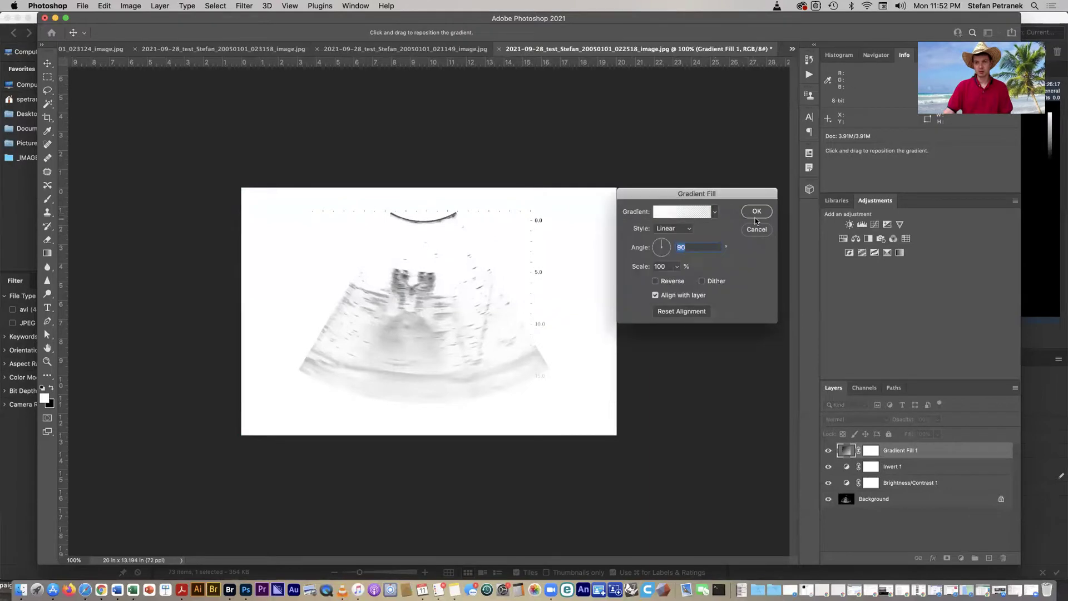
pyautogui.click(756, 212)
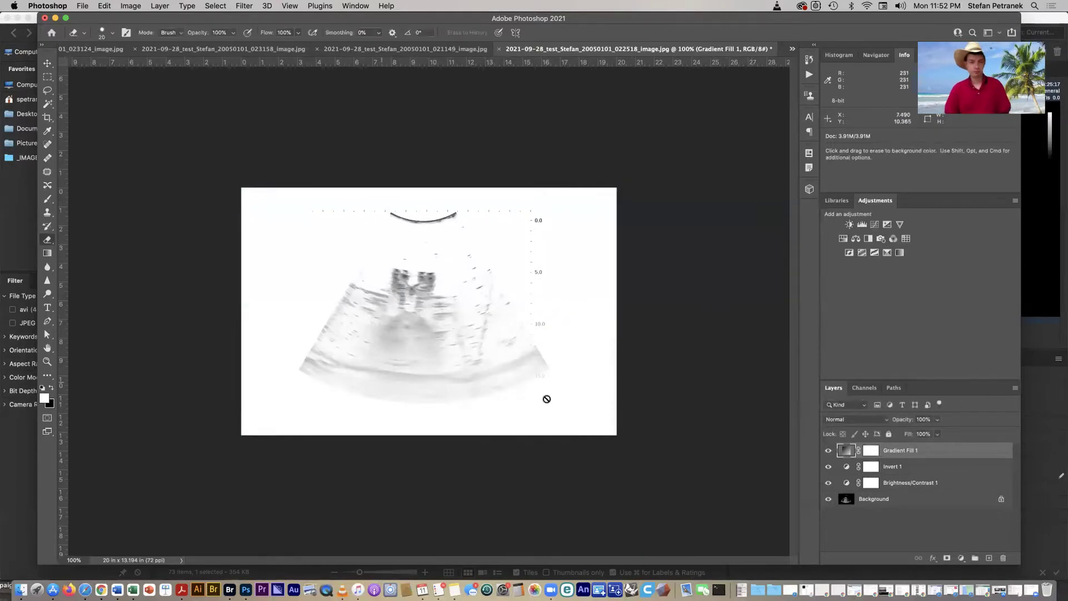